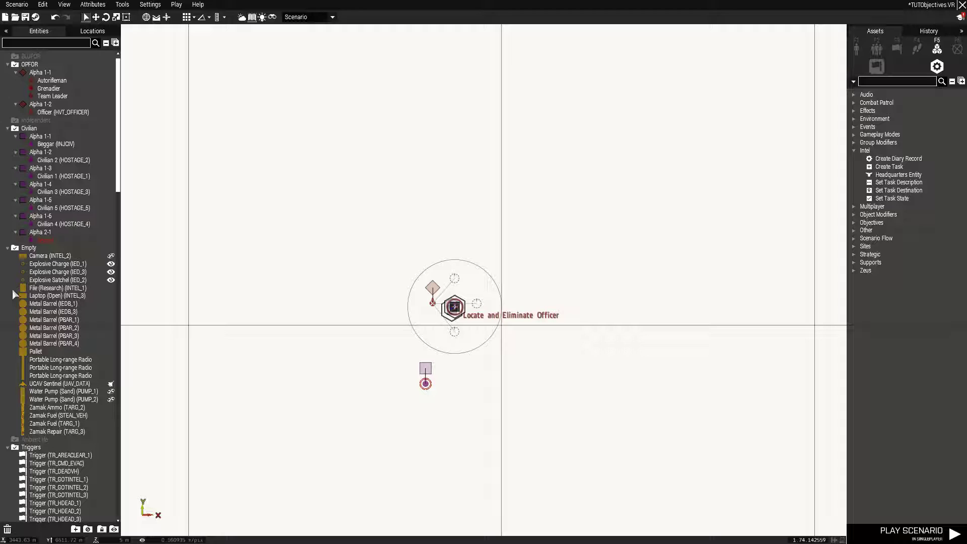
- Examine the existing Locate and Eliminate Officer objective, including its officer, linked markers, trigger and task modules
scroll(451, 307, "up", 5)
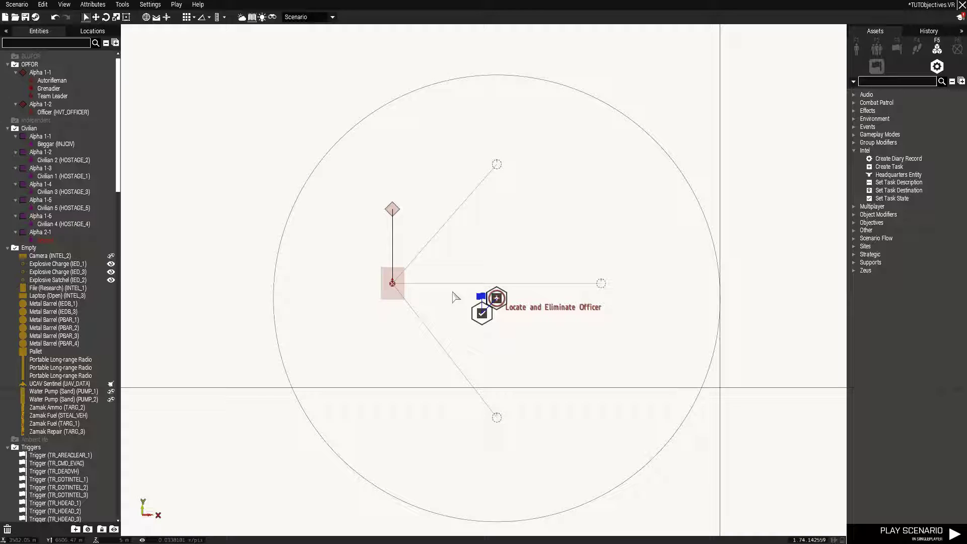
scroll(455, 297, "down", 2)
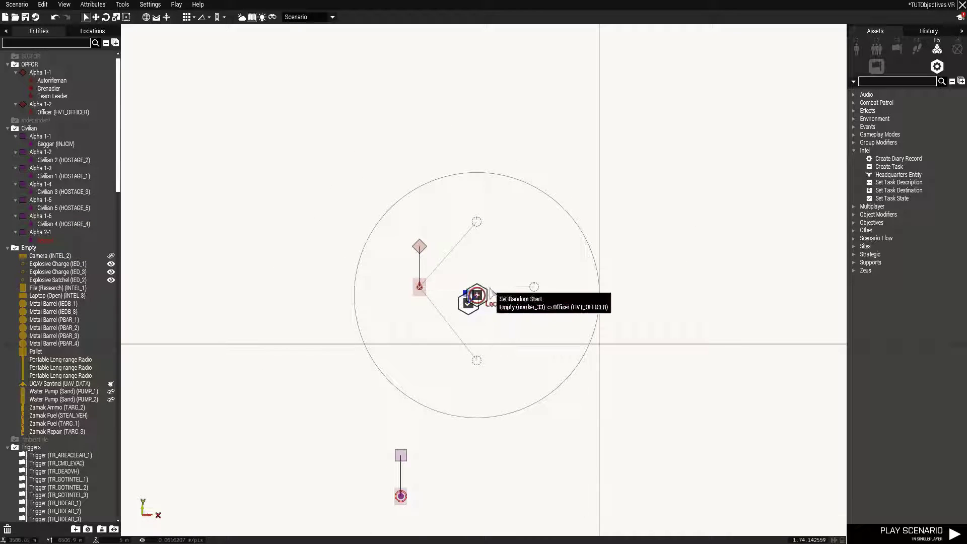
scroll(441, 324, "up", 2)
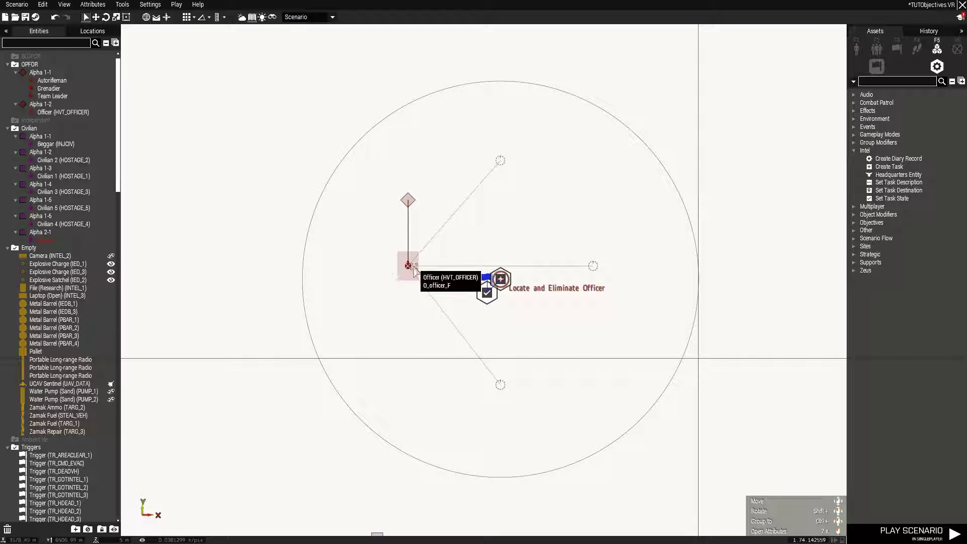
left_click(529, 211)
scroll(529, 210, "down", 3)
right_click_drag(531, 210, 468, 201)
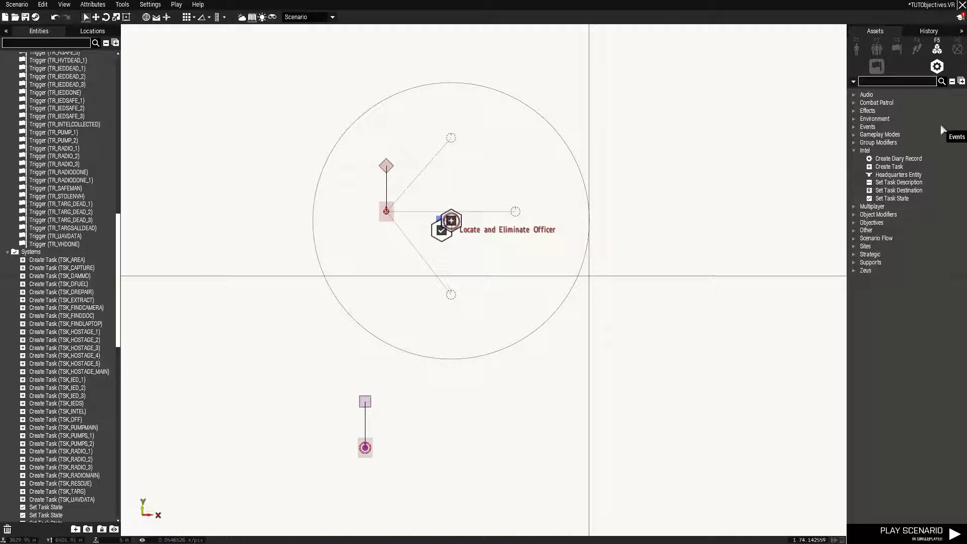
- Place a CSAT Officer in the empty area east of the existing Locate and Eliminate Officer objective
right_click_drag(679, 276, 491, 359)
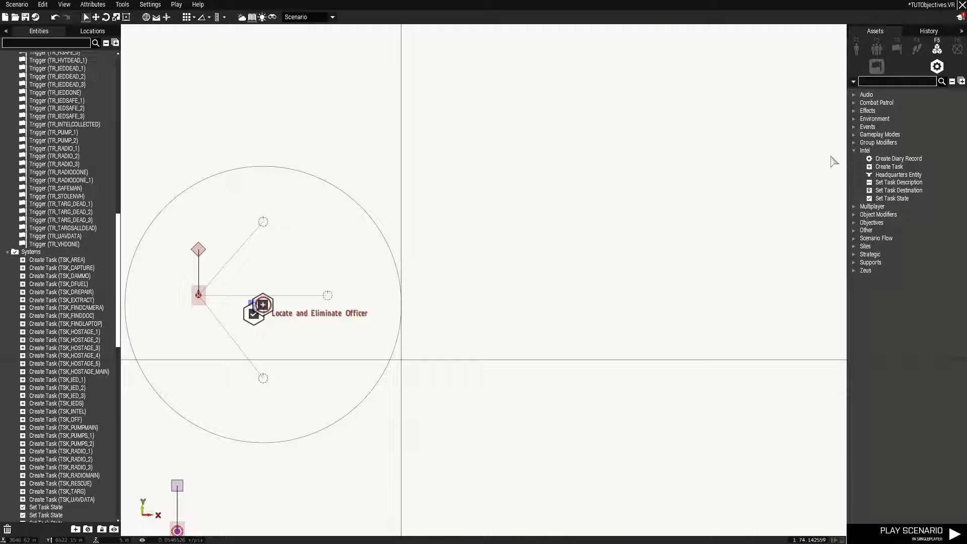
left_click(857, 48)
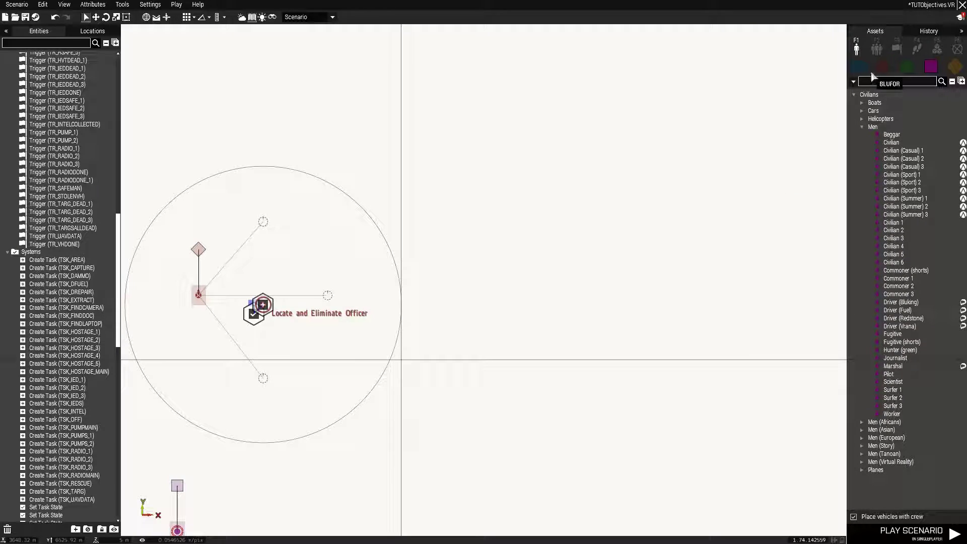
left_click(883, 66)
left_click(891, 341)
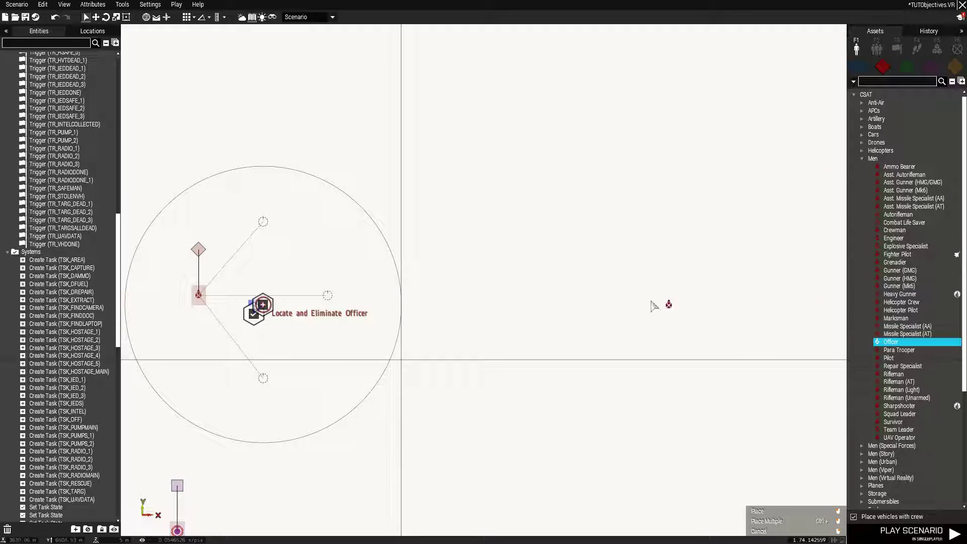
left_click(595, 317)
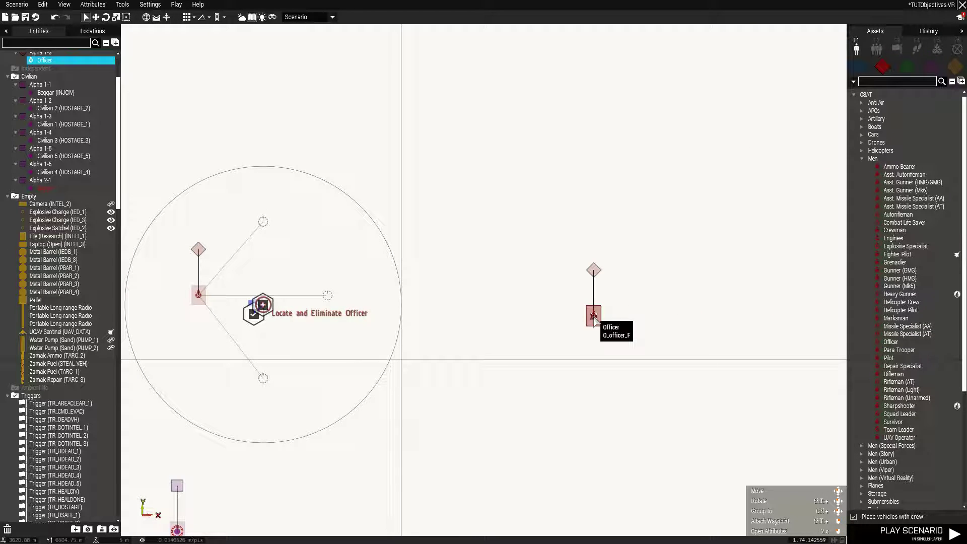
- Set the new officer's variable name to HVTOFFICER and save its attributes
double_click(595, 317)
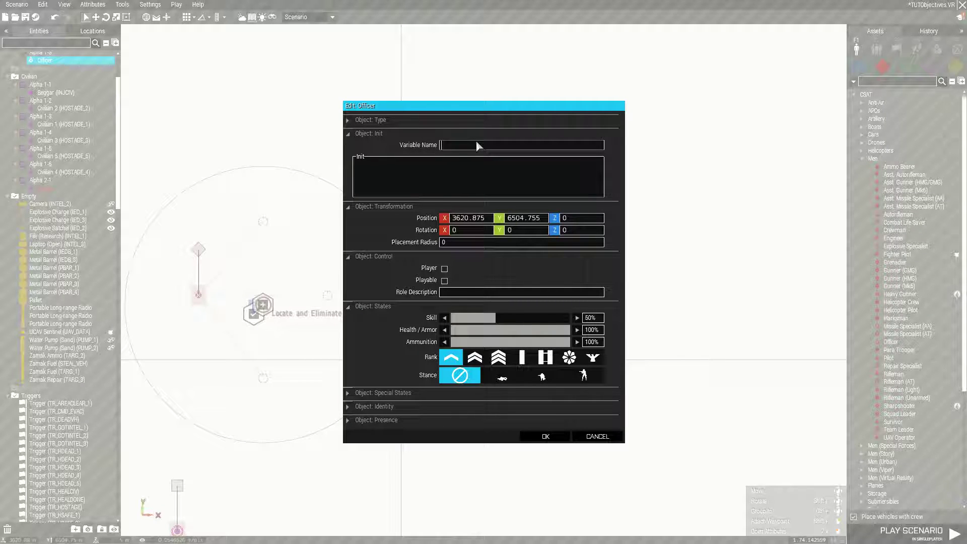
type("HVTOFFICER")
key("shift+Home")
left_click(545, 436)
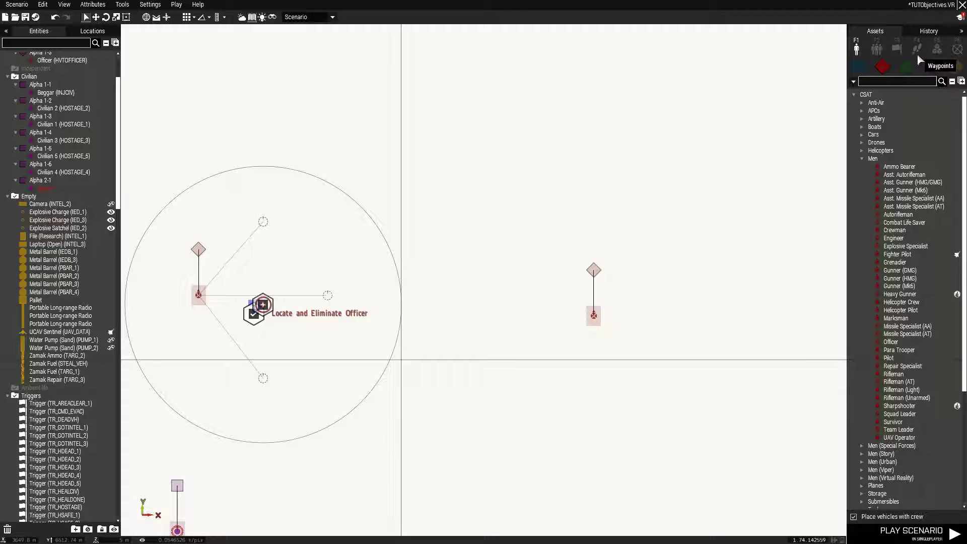
- Place a trigger just west of the new officer, make it Server Only, and set its condition to !alive HVTOFFICER
left_click(897, 49)
left_click_drag(879, 95, 524, 318)
double_click(525, 317)
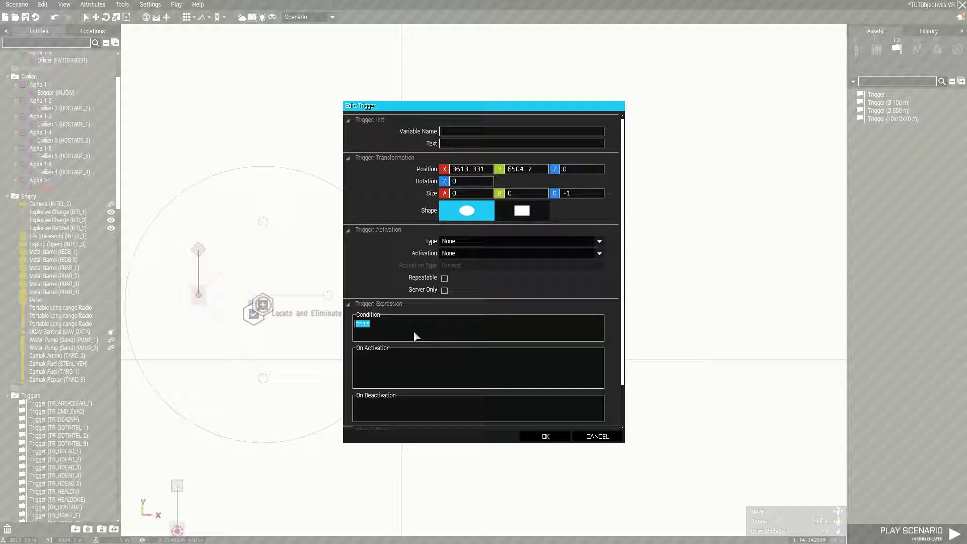
type("alive HVTOFFICER")
left_click_drag(357, 322, 419, 321)
left_click(419, 321)
left_click(550, 437)
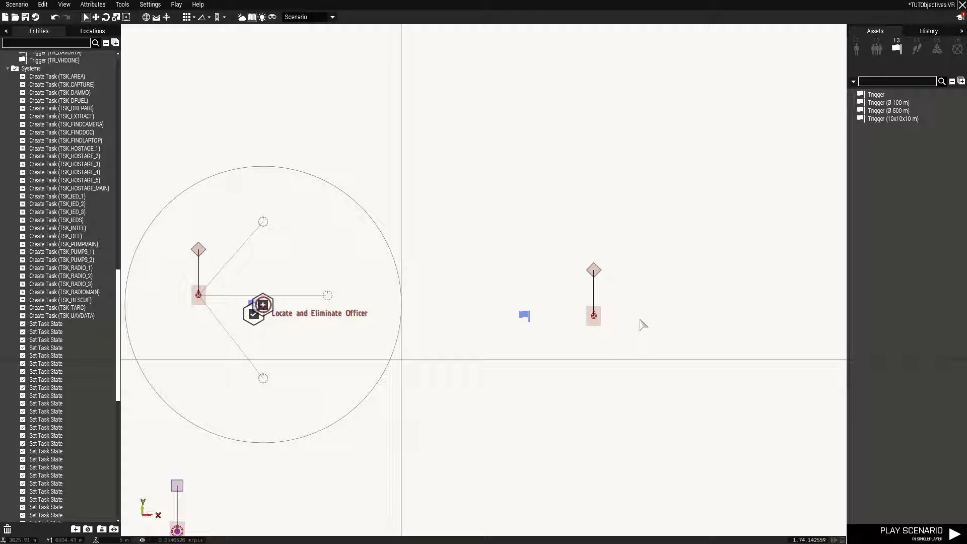
- Place four Empty system markers around the new officer, from its southwest side round to its east side
left_click(593, 317)
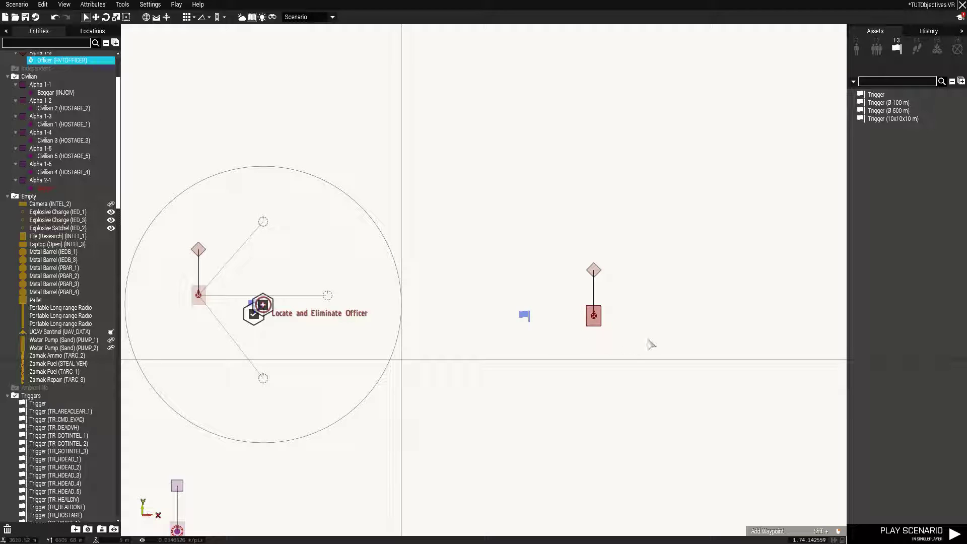
left_click(957, 50)
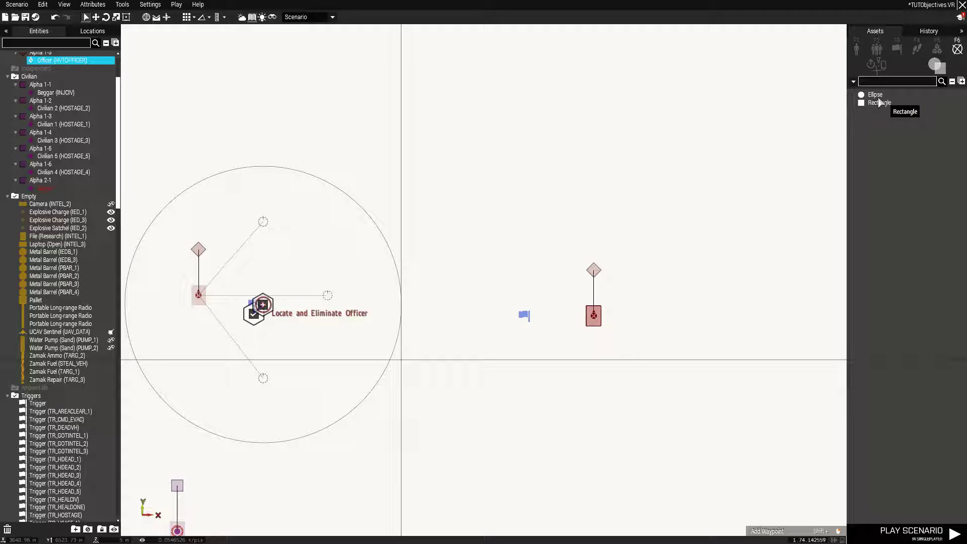
left_click(854, 310)
left_click(882, 318)
left_click(526, 358)
left_click(583, 374)
left_click(648, 361)
left_click(649, 307)
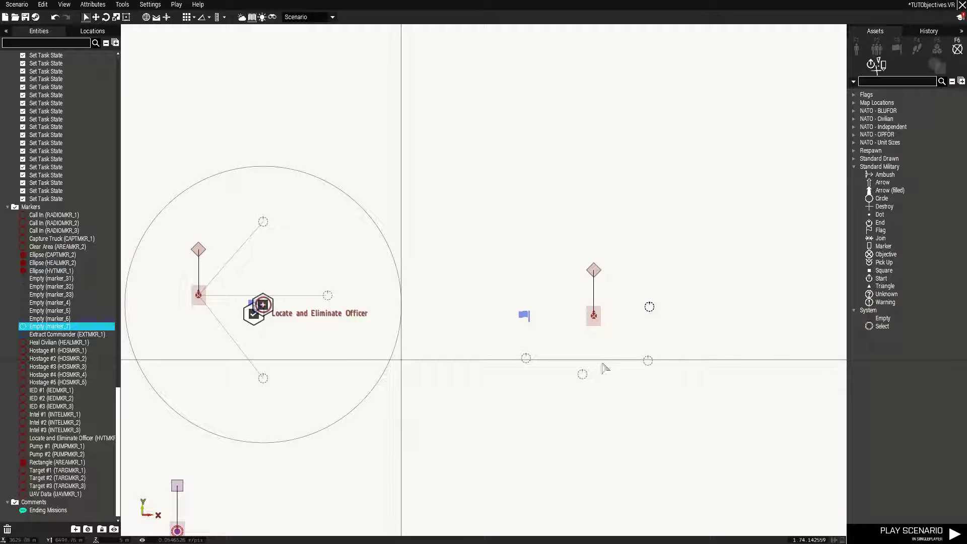
- Select all four new empty markers and connect them to the HVTOFFICER unit with Set Random Start
left_click_drag(686, 277, 629, 423)
left_click_drag(498, 346, 602, 400, "ctrl")
right_click(582, 375)
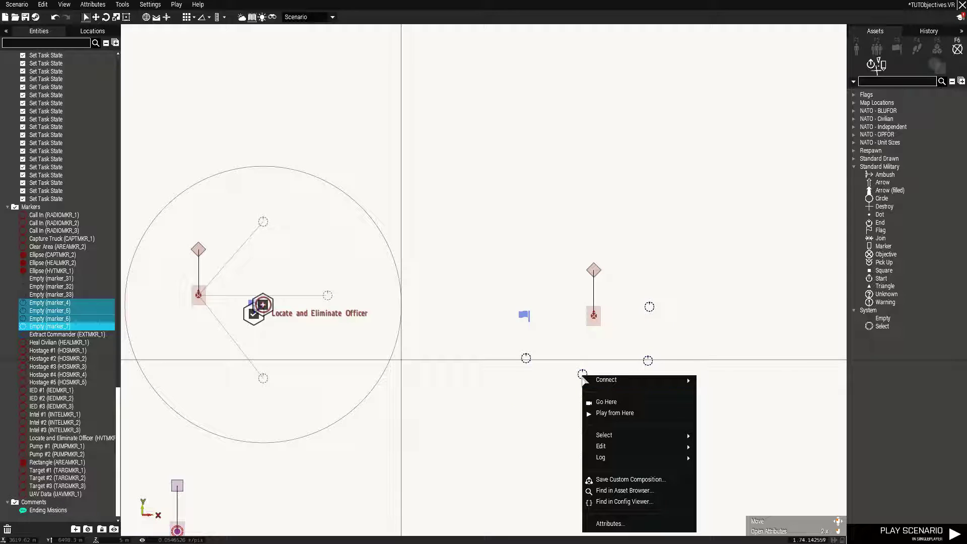
mouse_move(680, 380)
left_click(725, 381)
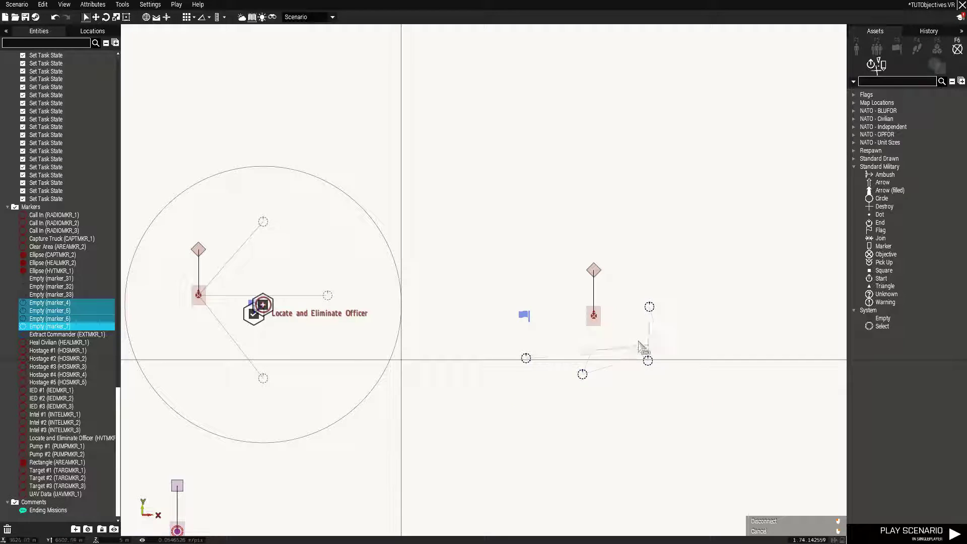
left_click(594, 315)
scroll(613, 318, "up", 3)
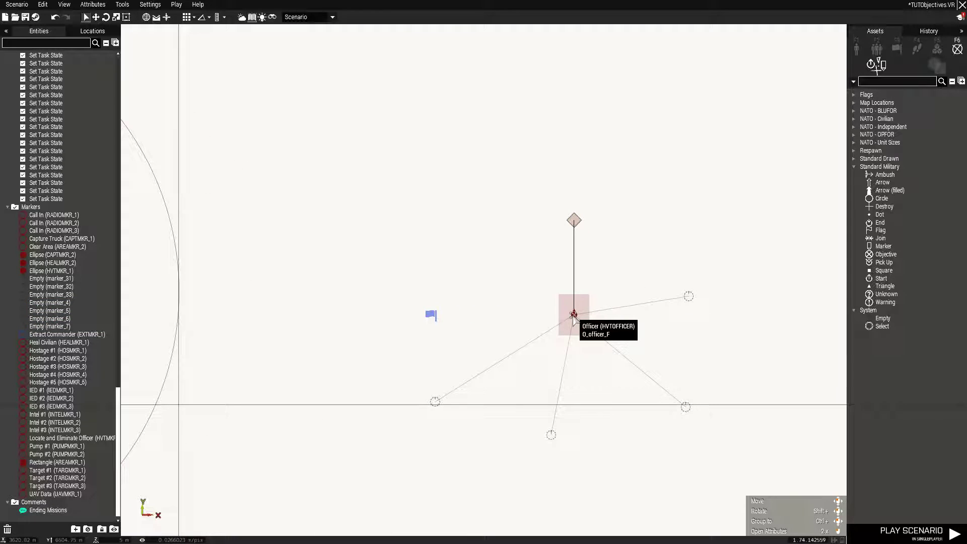
- Rearrange the four empty markers closer around the officer, moving one of them to its northwest side
scroll(584, 342, "down", 3)
scroll(572, 401, "up", 1)
left_click_drag(573, 402, 583, 372)
left_click_drag(507, 384, 529, 355)
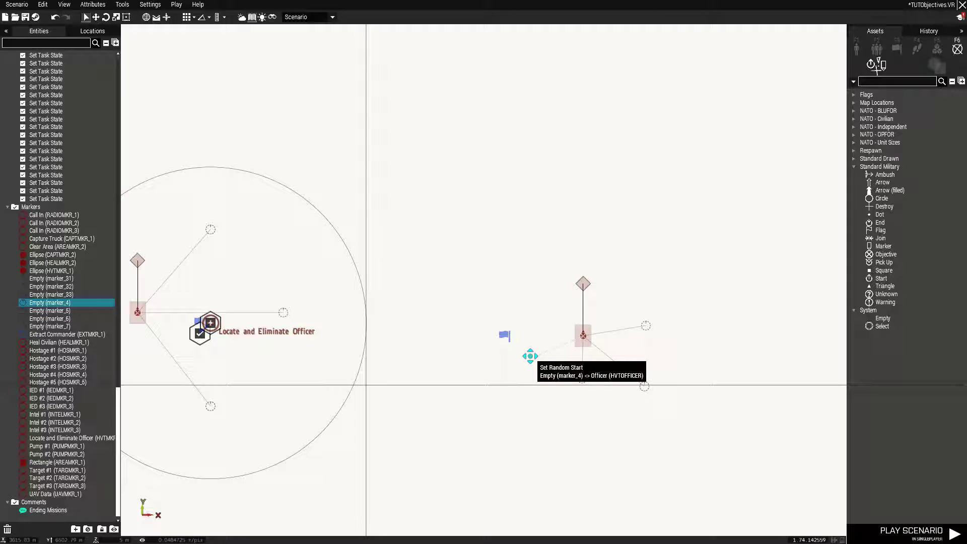
left_click_drag(644, 386, 539, 305)
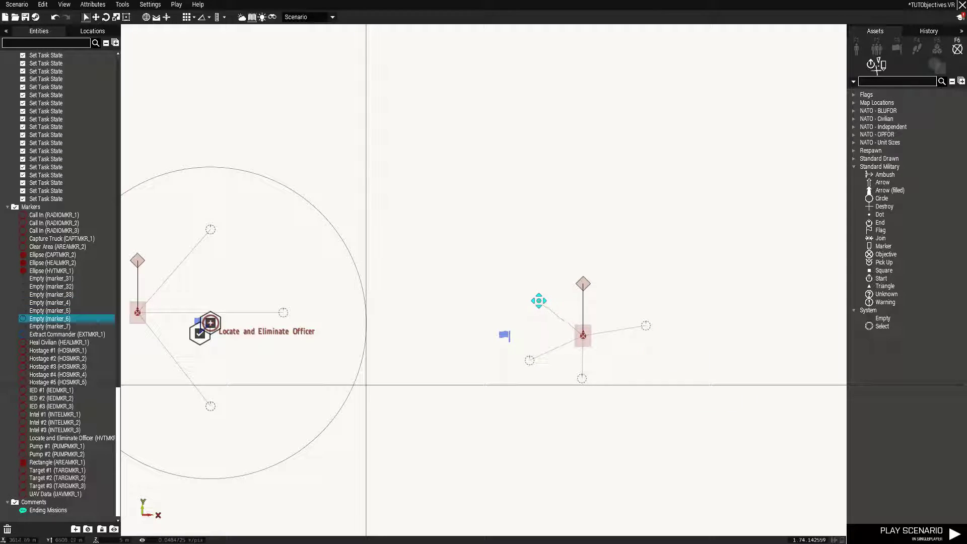
left_click_drag(646, 326, 621, 358)
left_click(625, 403)
scroll(582, 381, "down", 2)
scroll(582, 380, "up", 3)
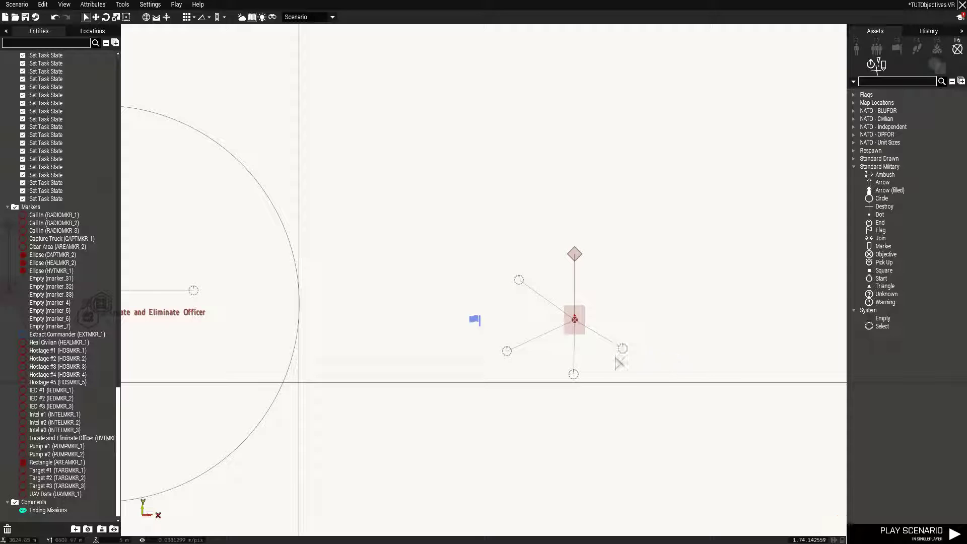
- Inspect the officer in the 3D view and place a CSAT Asst. Missile Specialist (AA) south of it on the map
key("m")
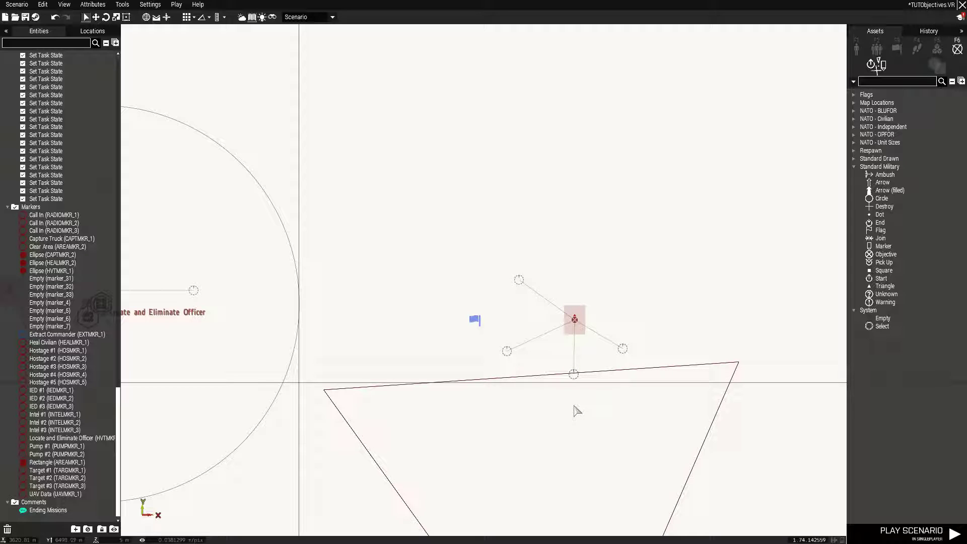
key("m")
right_click_drag(574, 402, 640, 372)
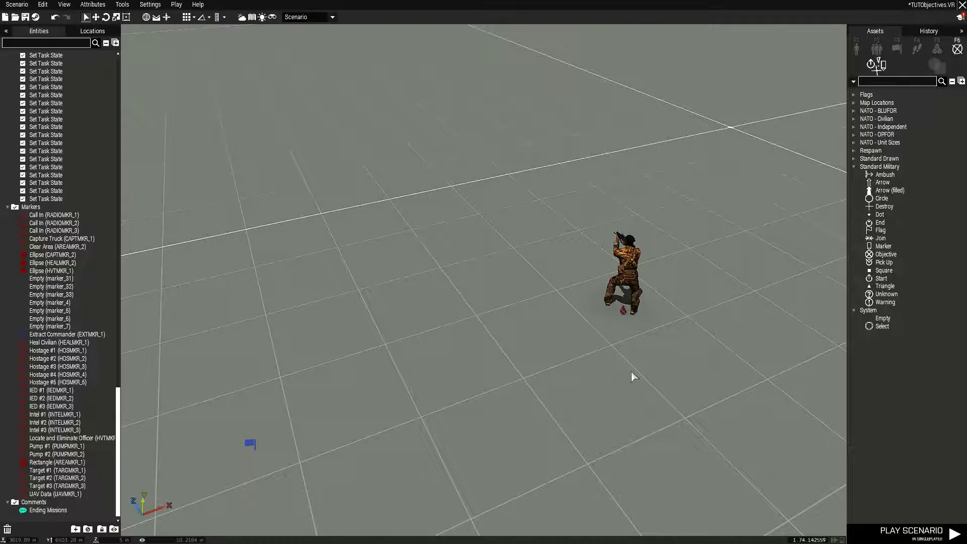
key("m")
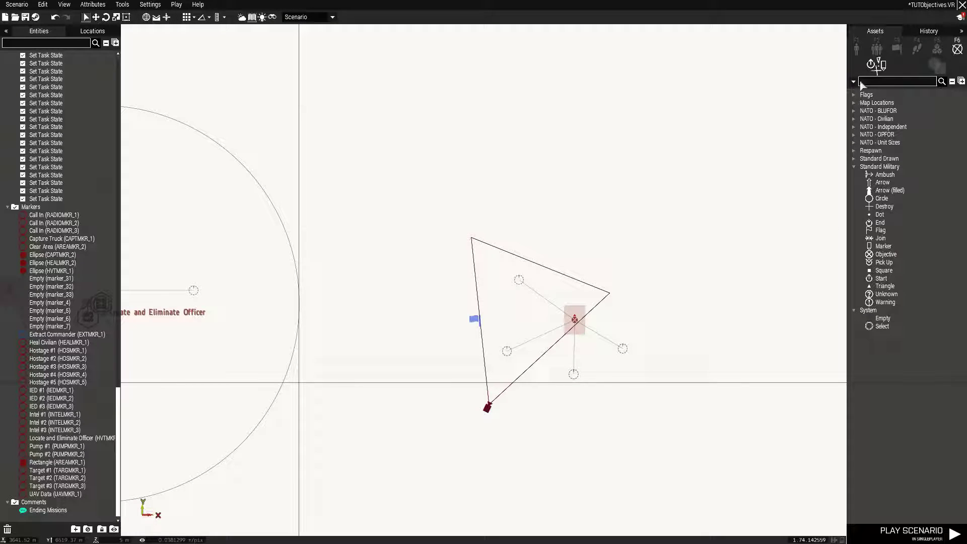
left_click(857, 49)
left_click(913, 198)
left_click(582, 396)
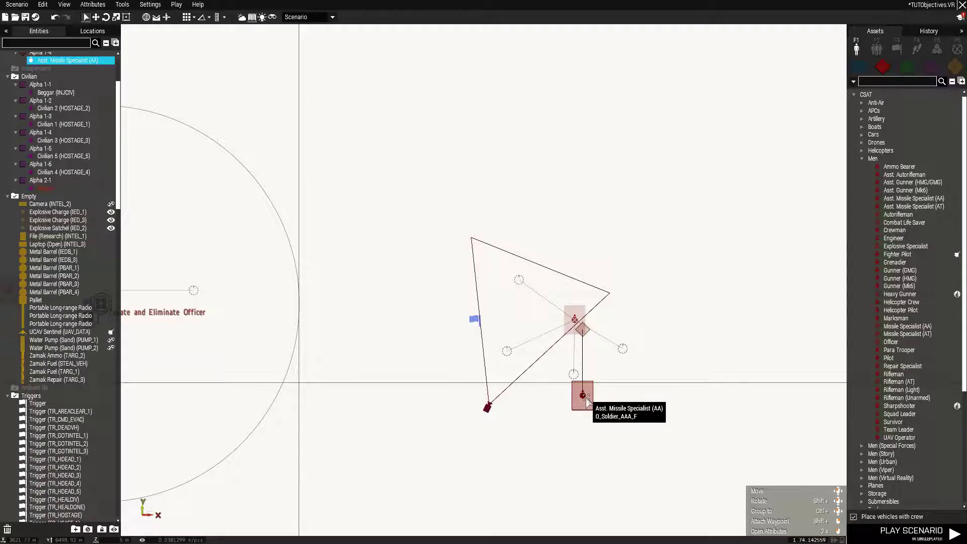
- Move the Asst. Missile Specialist (AA) farther southeast in the 3D view, and move the officer's southeast marker onto that soldier
key("m")
key("w")
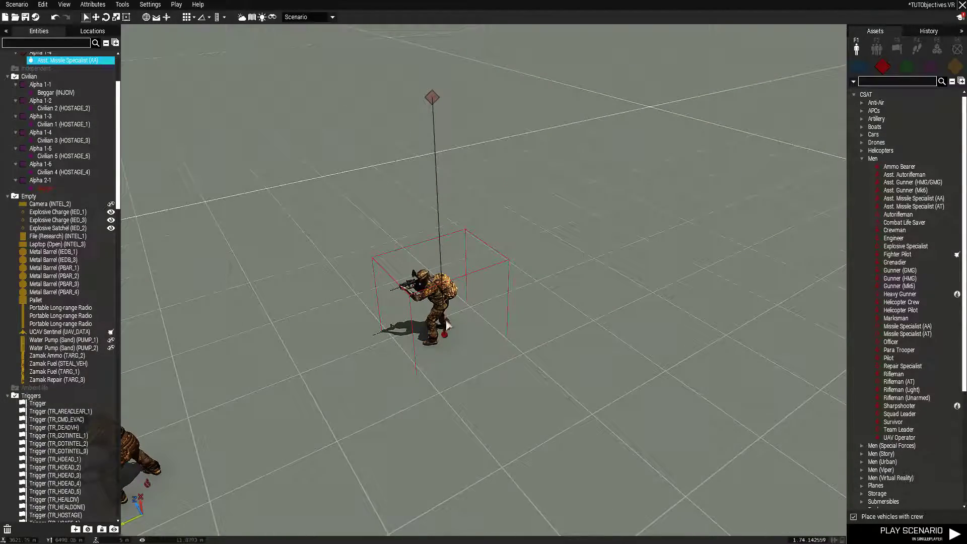
key("w")
mouse_move(441, 339)
left_mouse_down()
mouse_move(565, 274)
mouse_move(449, 342)
left_mouse_up()
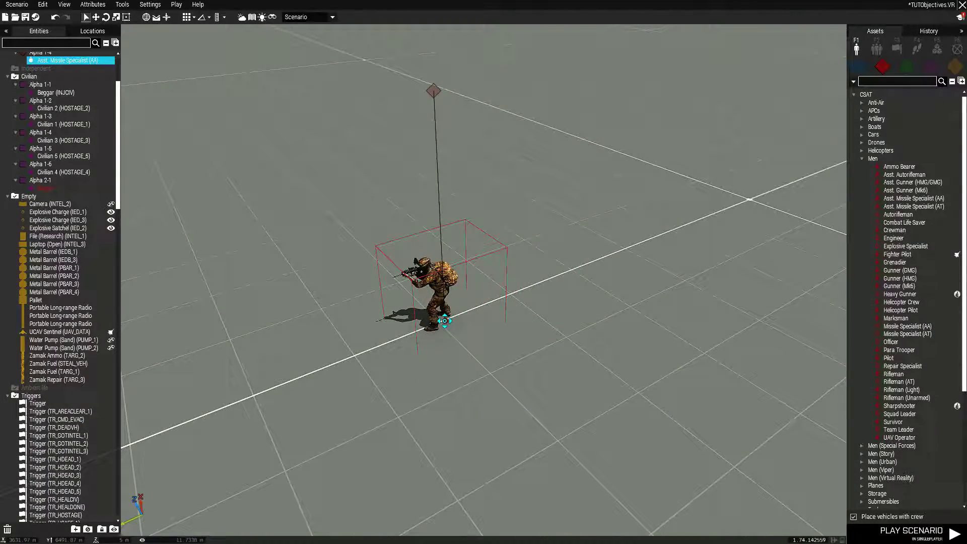
key("m")
right_click_drag(639, 380, 608, 348)
left_click_drag(591, 316, 696, 461)
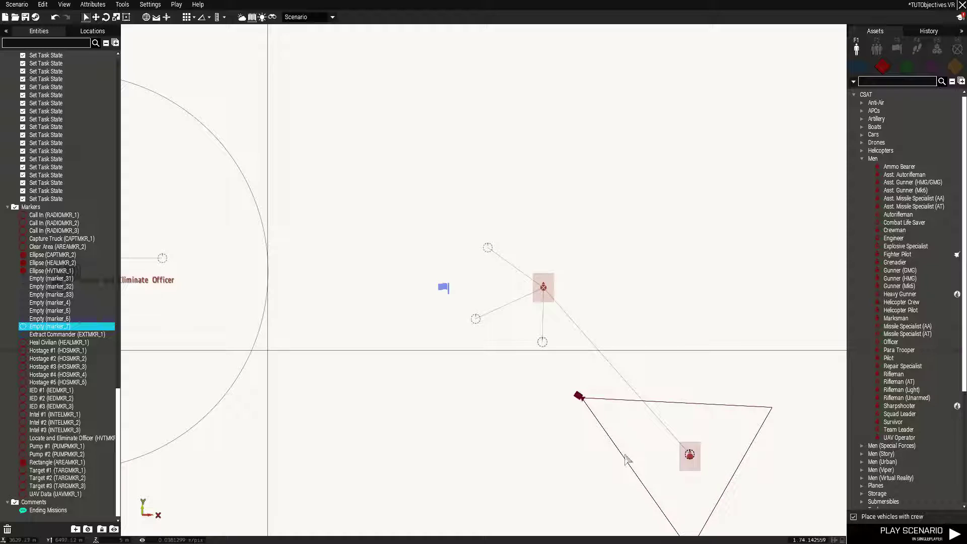
- Delete the Asst. Missile Specialist (AA) and move the displaced empty marker back beside the officer
key("m")
left_click(441, 324)
key("m")
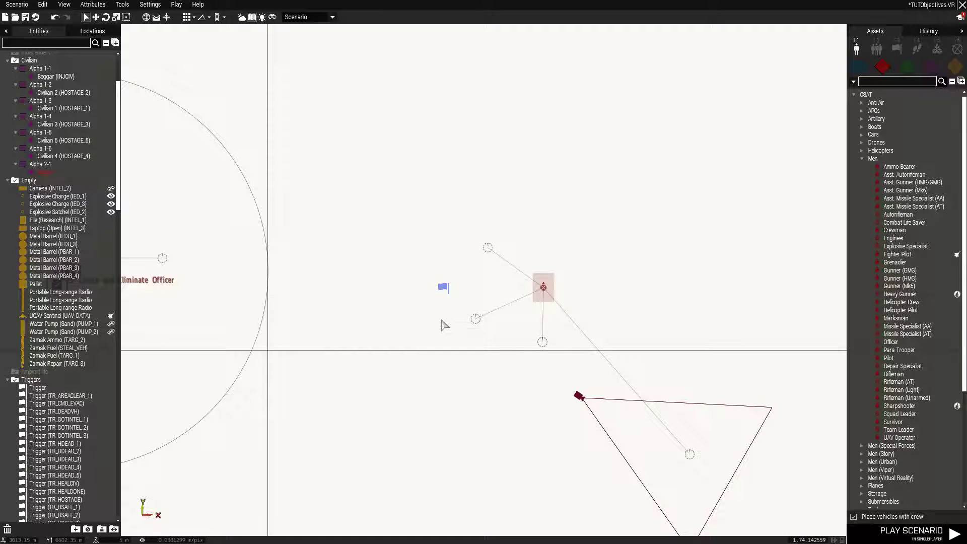
mouse_move(691, 455)
left_mouse_down()
mouse_move(572, 339)
mouse_move(583, 313)
mouse_move(606, 311)
left_mouse_up()
- Review the new trigger's attributes and close them without changes
scroll(579, 351, "down", 3)
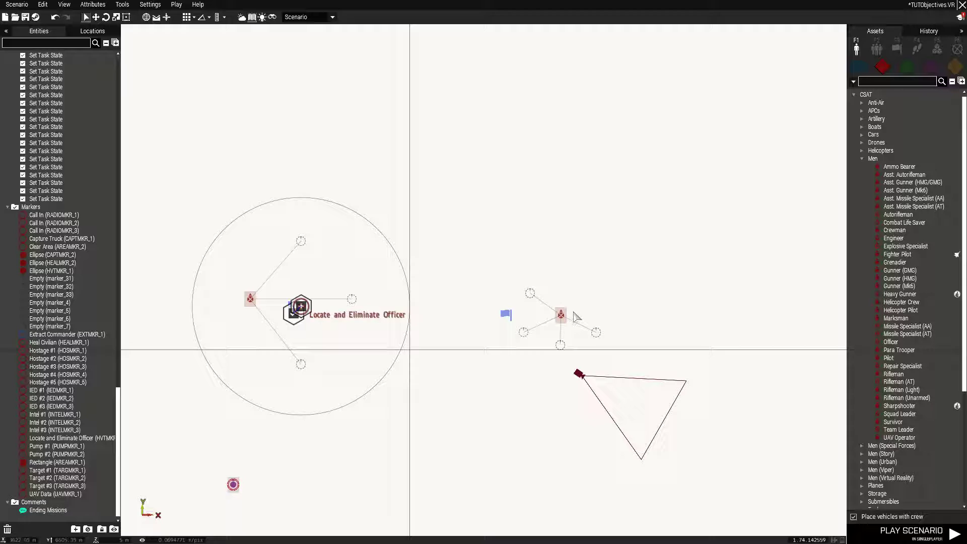
scroll(576, 316, "up", 2)
double_click(471, 311)
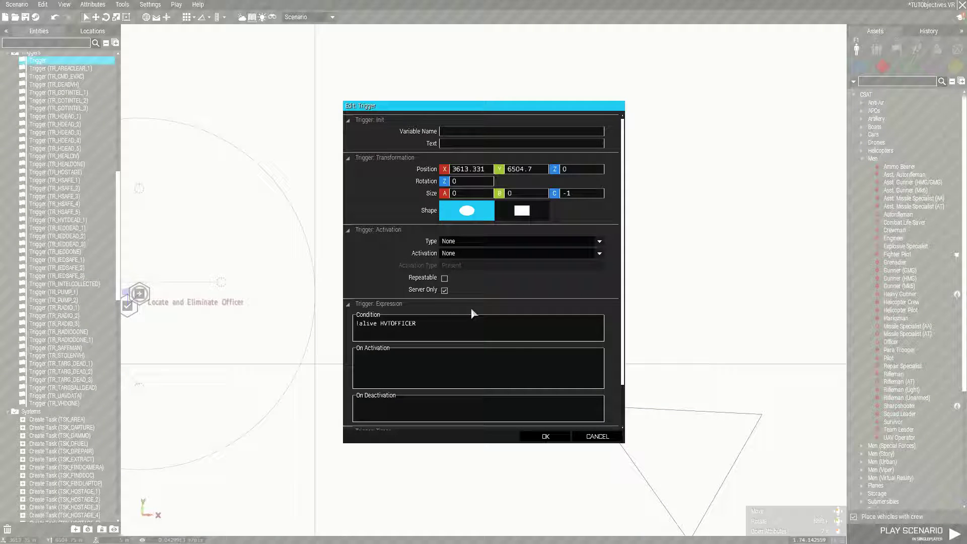
left_click(592, 436)
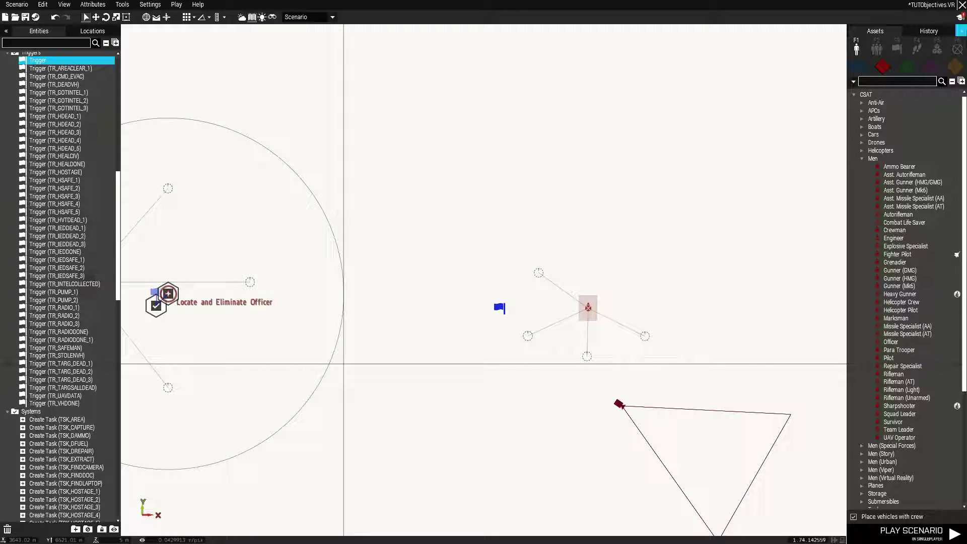
- Place a Set Task State module southwest of the new trigger and a Create Task module northwest of it
left_click(937, 48)
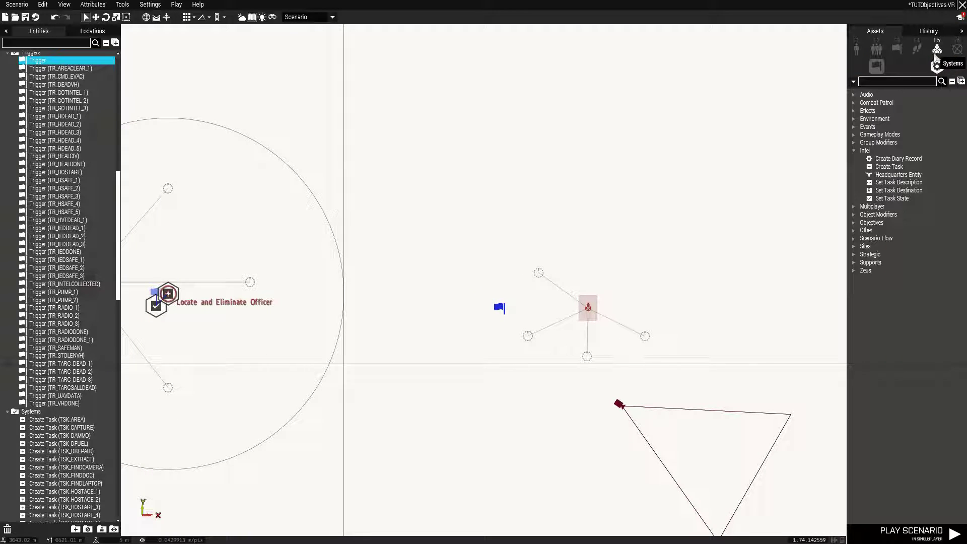
left_click(892, 199)
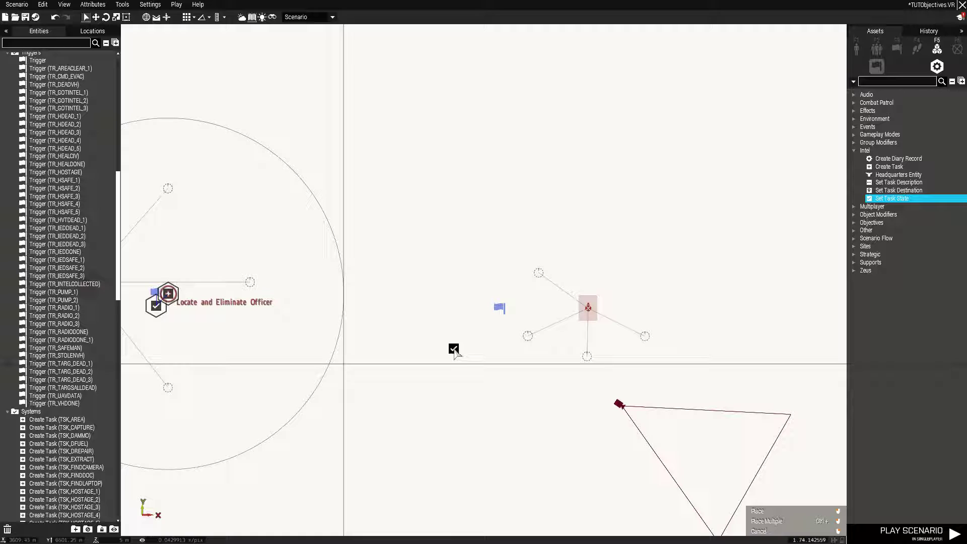
left_click(454, 349)
left_click(889, 166)
left_click(449, 283)
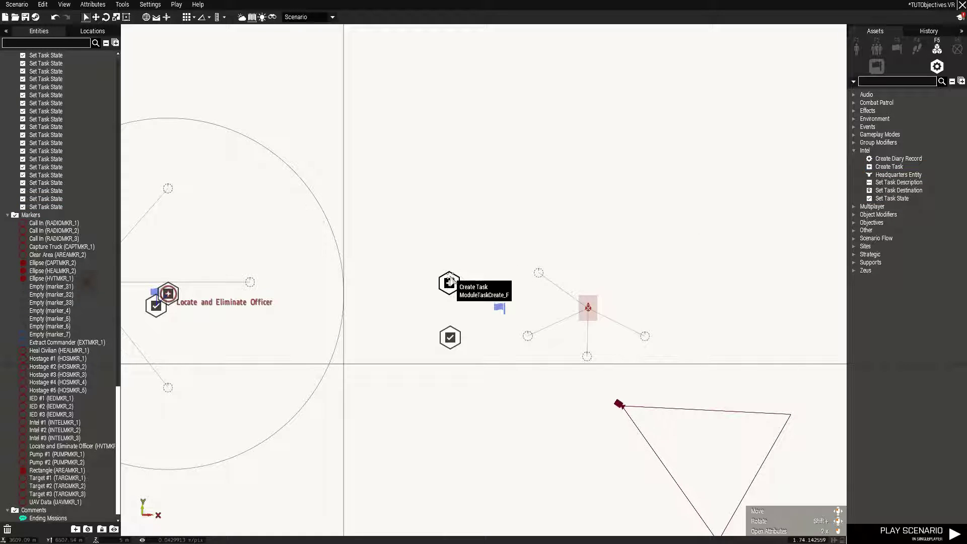
- Configure the new Create Task module with owner All playable units, title "Kill Officer" and task type kill
double_click(451, 280)
left_click(473, 231)
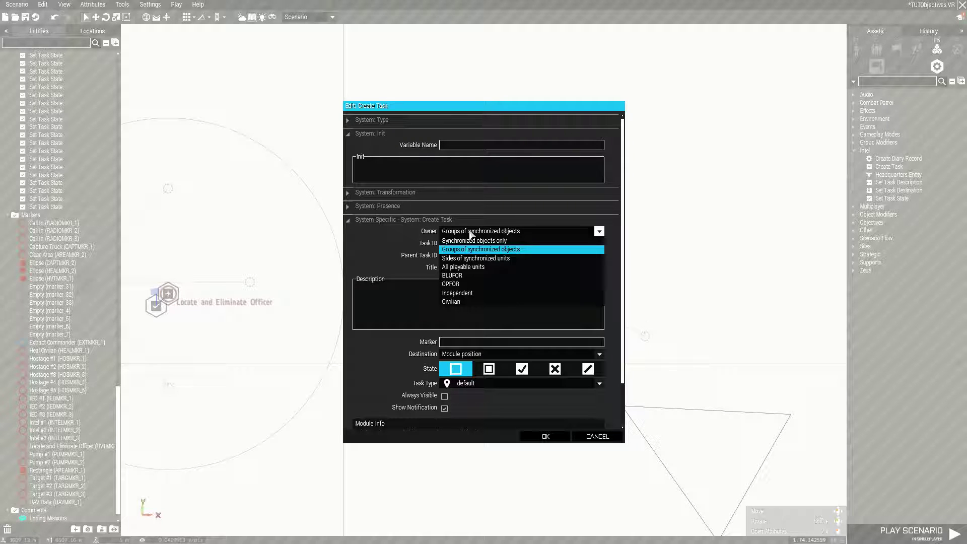
left_click(460, 267)
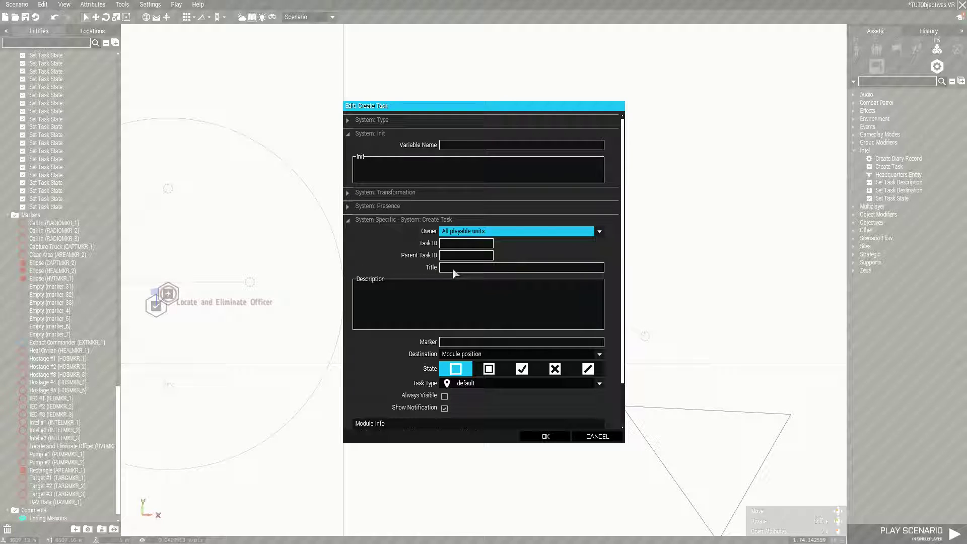
left_click(455, 268)
type("Kill Officer")
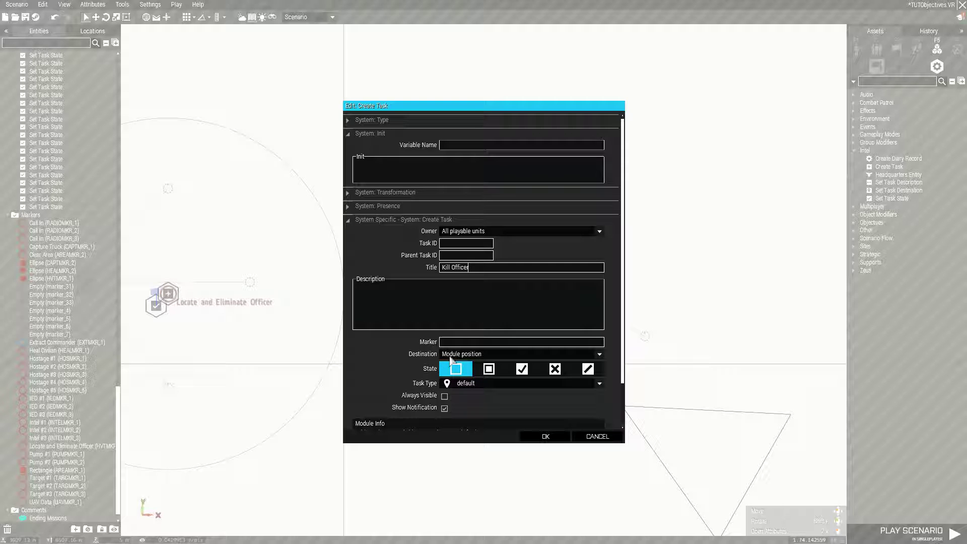
left_click(453, 382)
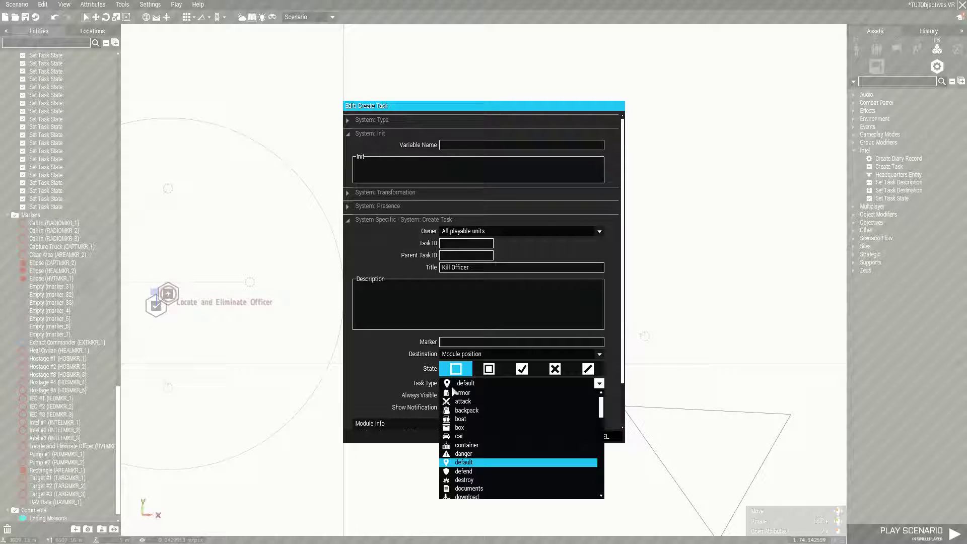
left_click_drag(600, 407, 601, 432)
left_click(487, 443)
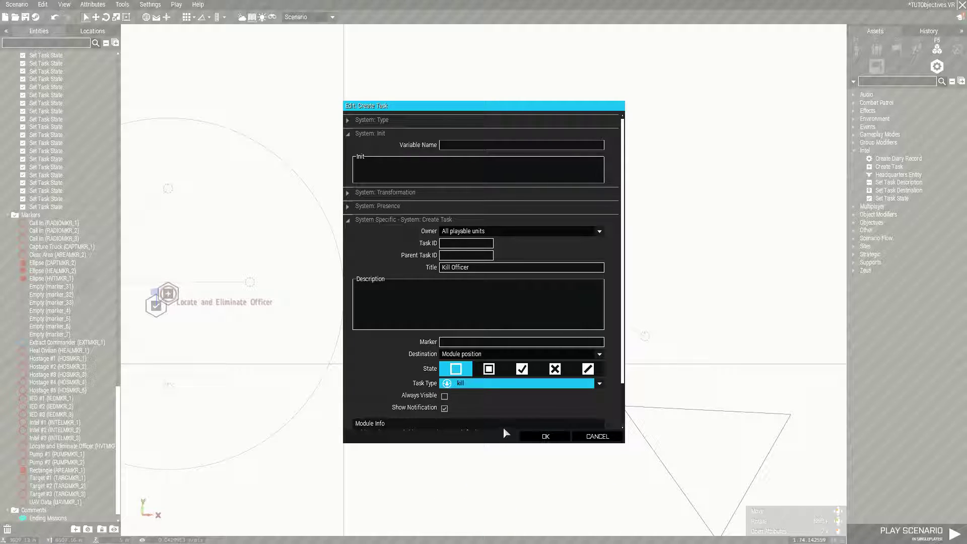
left_click(554, 436)
- Sync the Create Task module to the Set Task State module below it
right_click(448, 282)
mouse_move(534, 280)
left_click(602, 281)
left_click(450, 337)
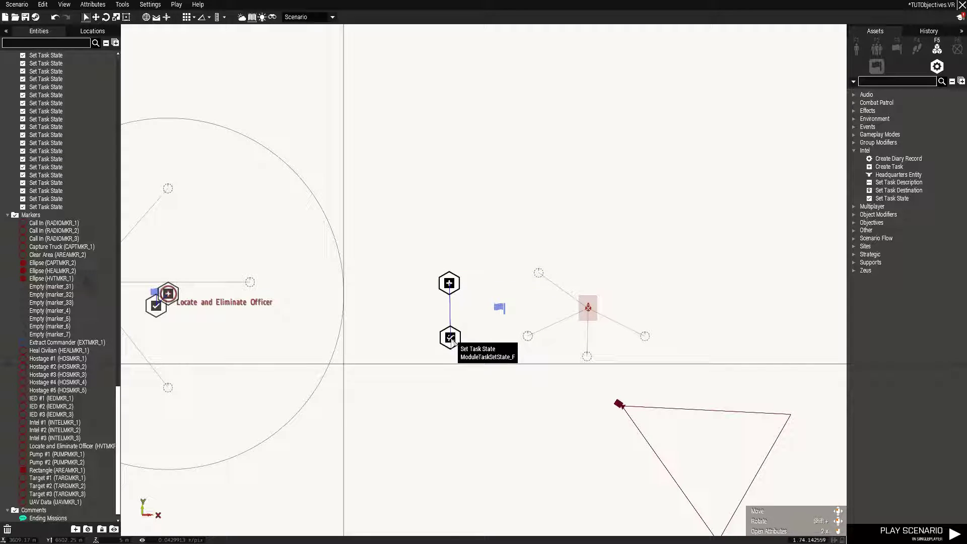
- Set the officer's death trigger as the trigger owner of the Set Task State module
right_click(458, 341)
mouse_move(460, 343)
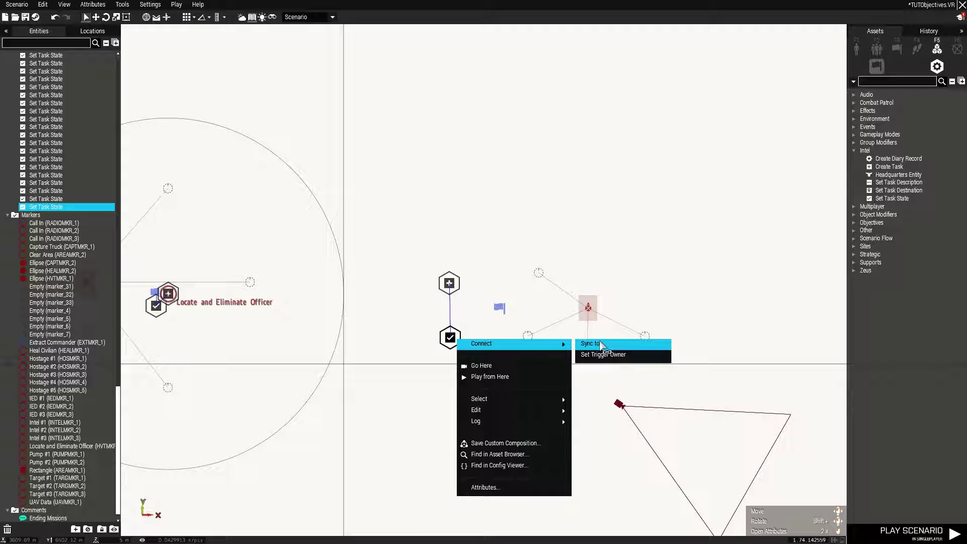
left_click(607, 354)
left_click(500, 308)
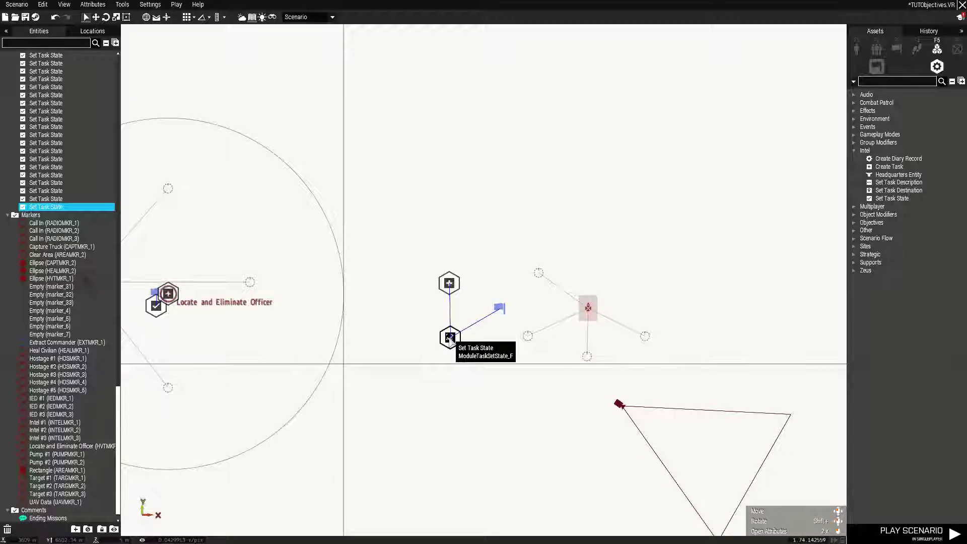
- Set the Set Task State module's state to Succeeded and move the module slightly closer to the Create Task module
double_click(448, 336)
left_click(522, 234)
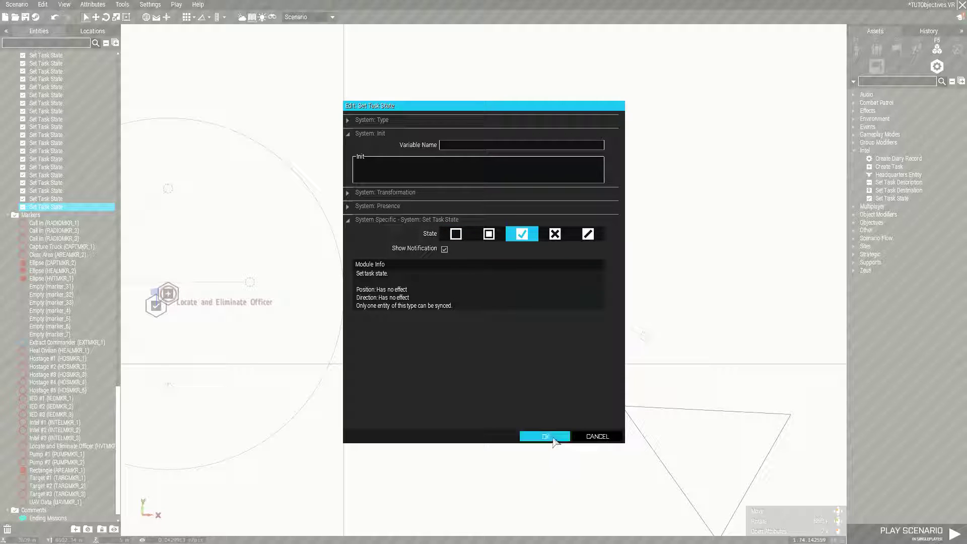
left_click(543, 436)
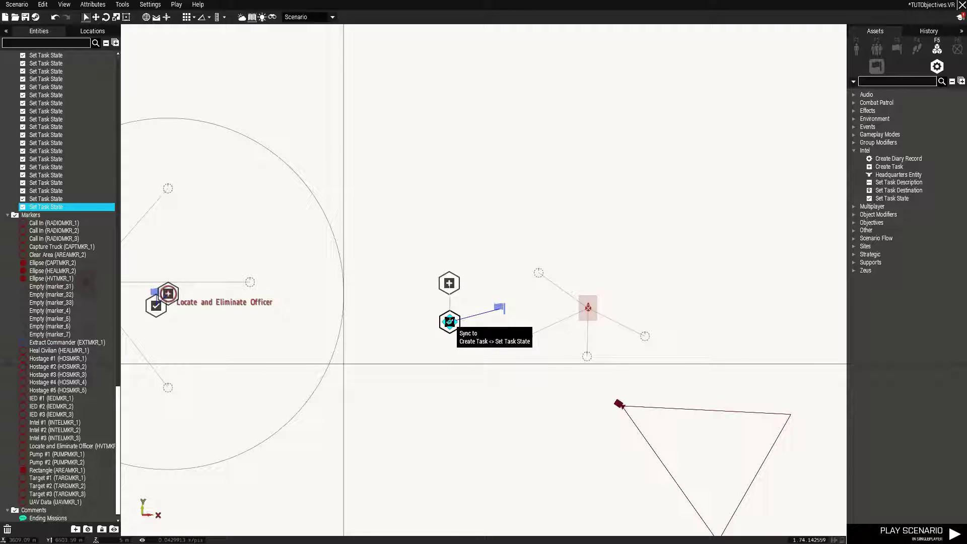
left_click(446, 322)
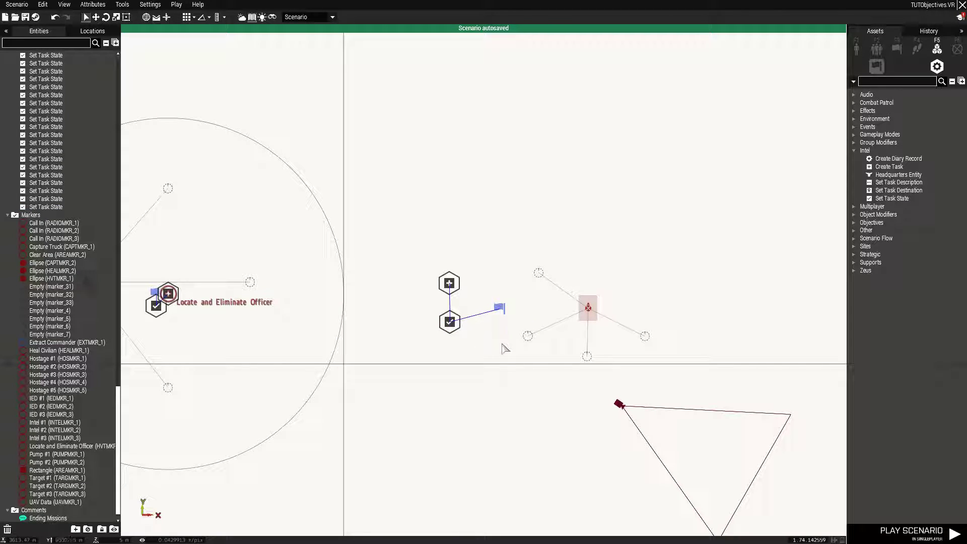
- Place a Standard Military Objective marker just south of the death trigger
scroll(505, 344, "down", 2)
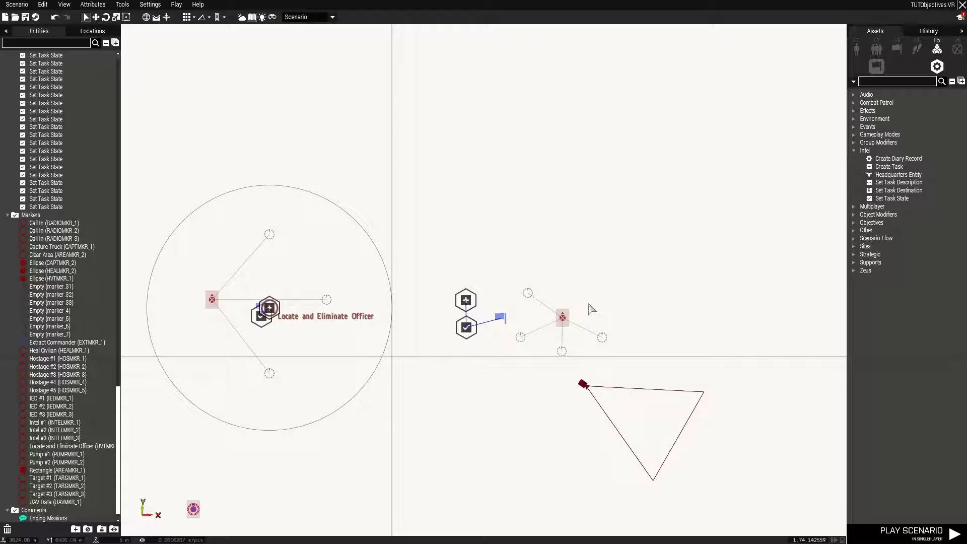
scroll(587, 307, "up", 1)
left_click(957, 49)
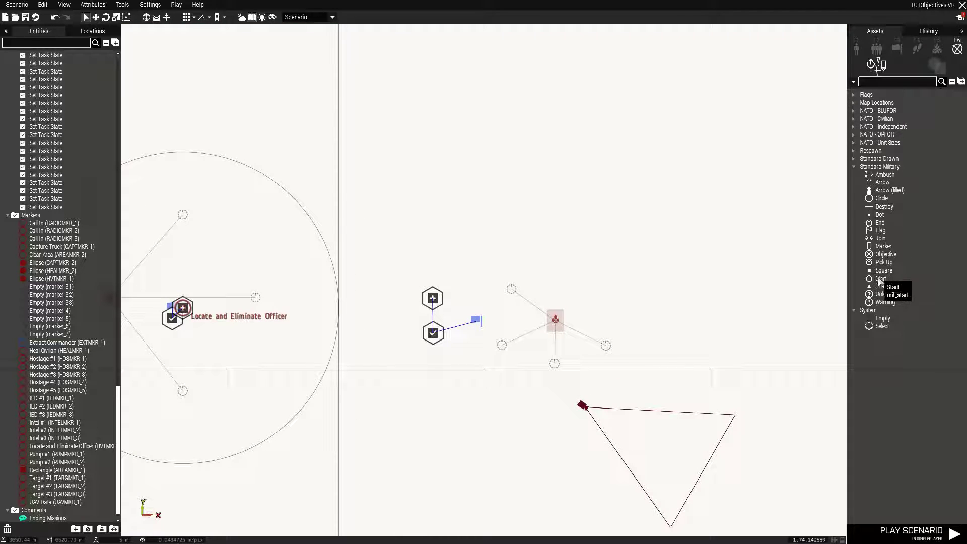
left_click(885, 254)
scroll(460, 325, "up", 1)
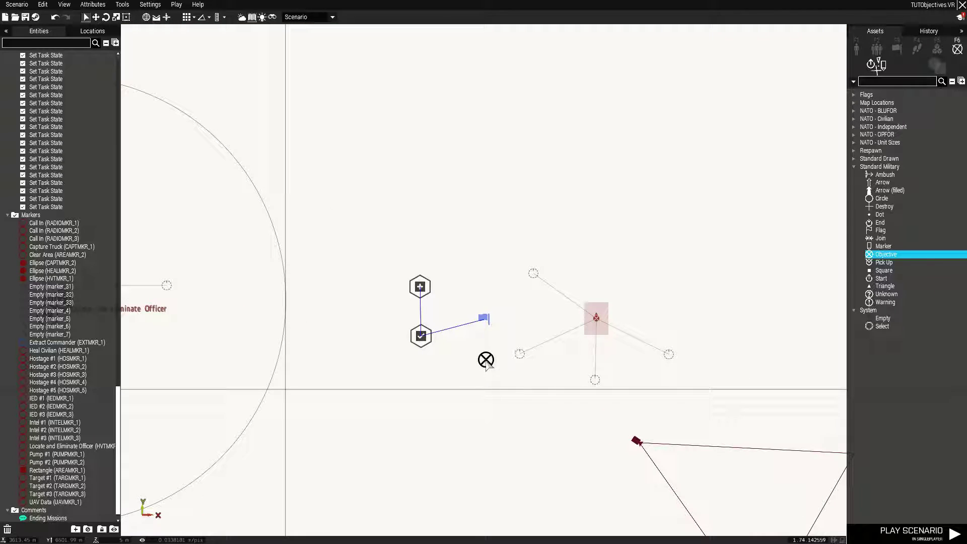
left_click(486, 360)
- Label the Objective marker "Officer" and move it east, to the southwest of the HVT officer
double_click(486, 360)
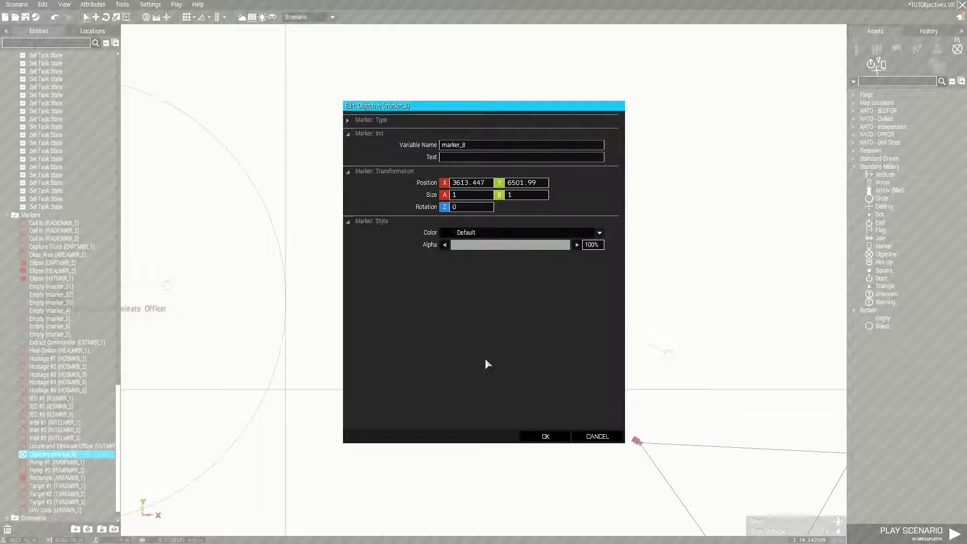
left_click(480, 146)
left_click(461, 159)
type("Officer")
key("Return")
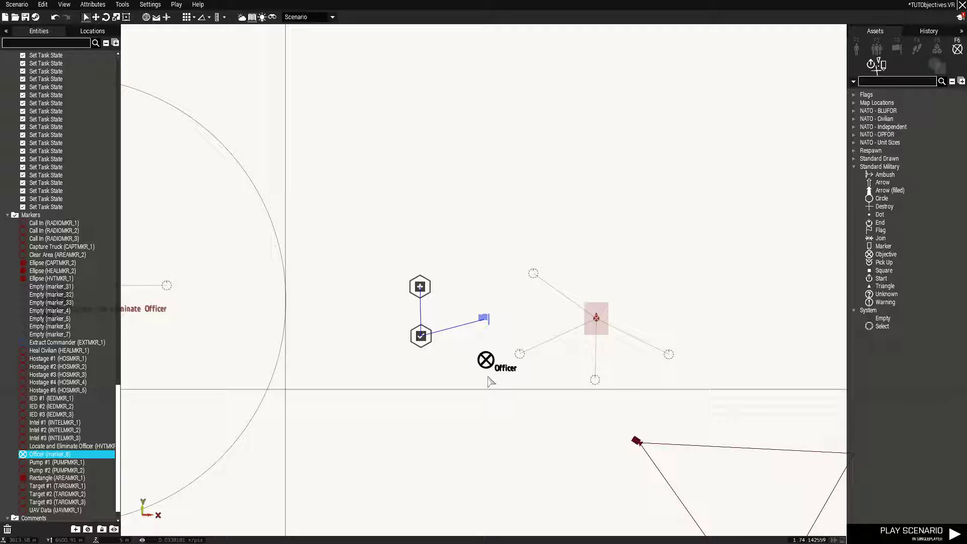
left_click_drag(485, 361, 554, 364)
- Review the Kill Officer task's destination options and the Officer marker's variable name, leaving both unchanged
scroll(555, 365, "up", 1)
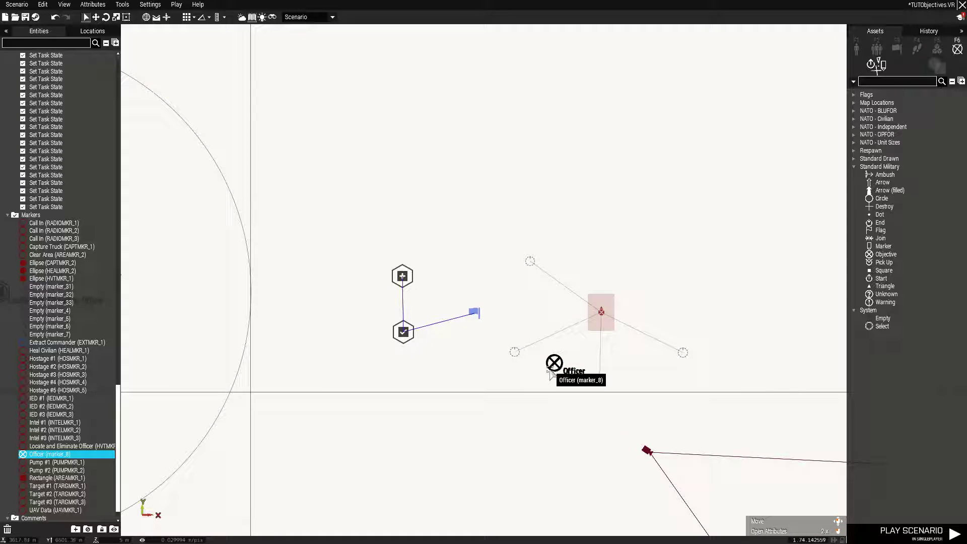
double_click(402, 276)
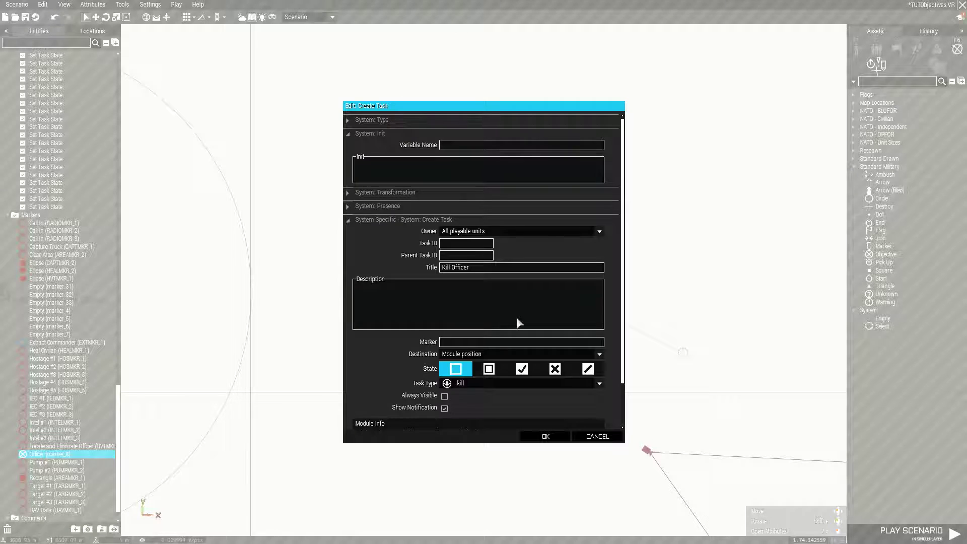
left_click(454, 355)
left_click(452, 358)
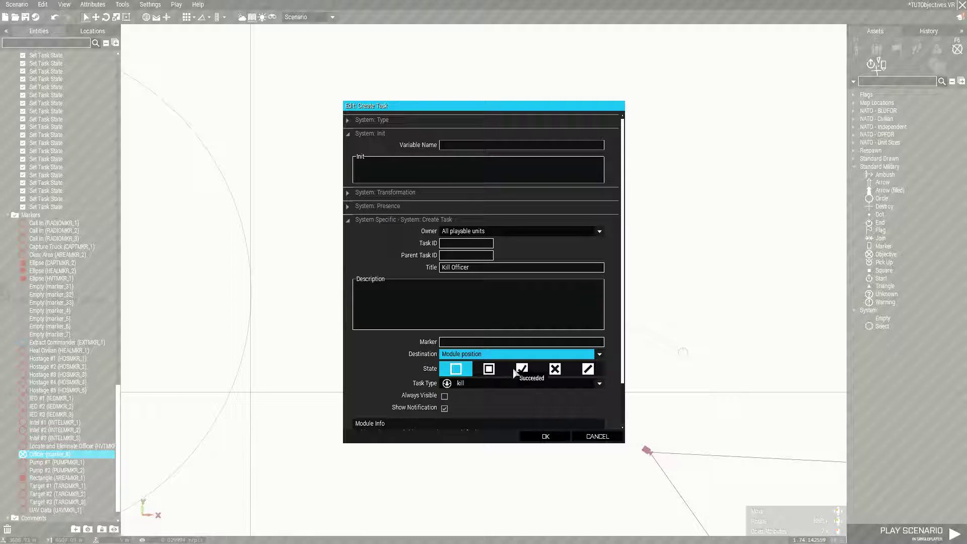
left_click(546, 436)
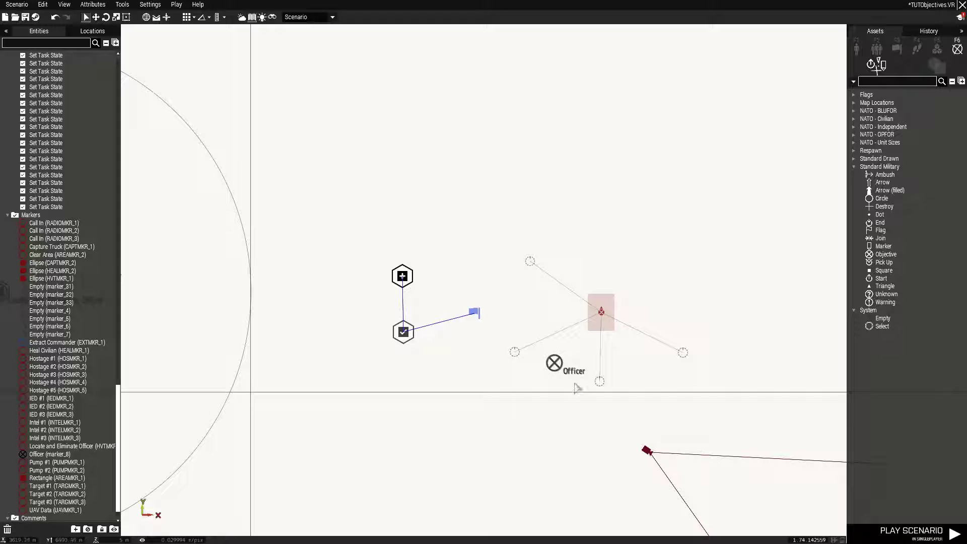
double_click(555, 363)
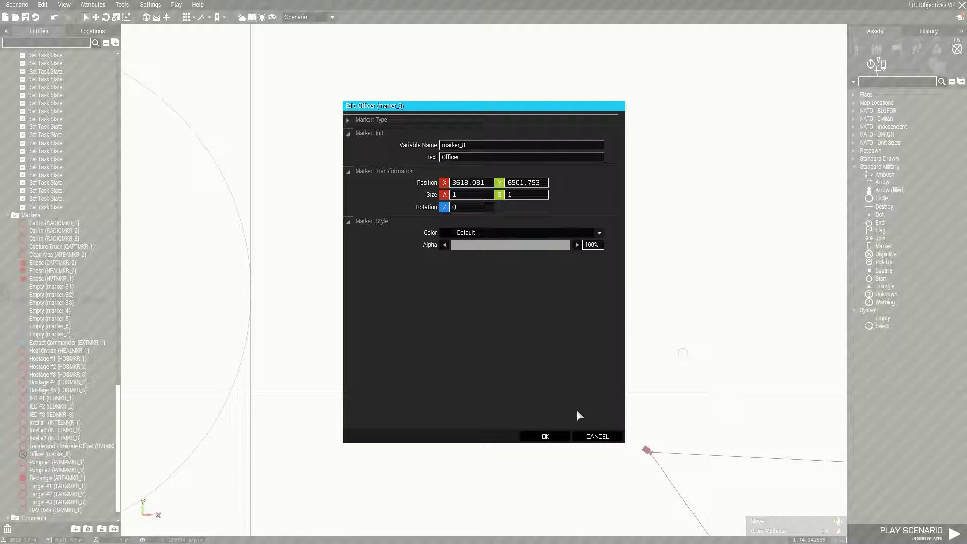
left_click(598, 436)
- Set the death trigger's On Activation code to "marker_8" setMarkerColor "ColorGrey";
double_click(475, 313)
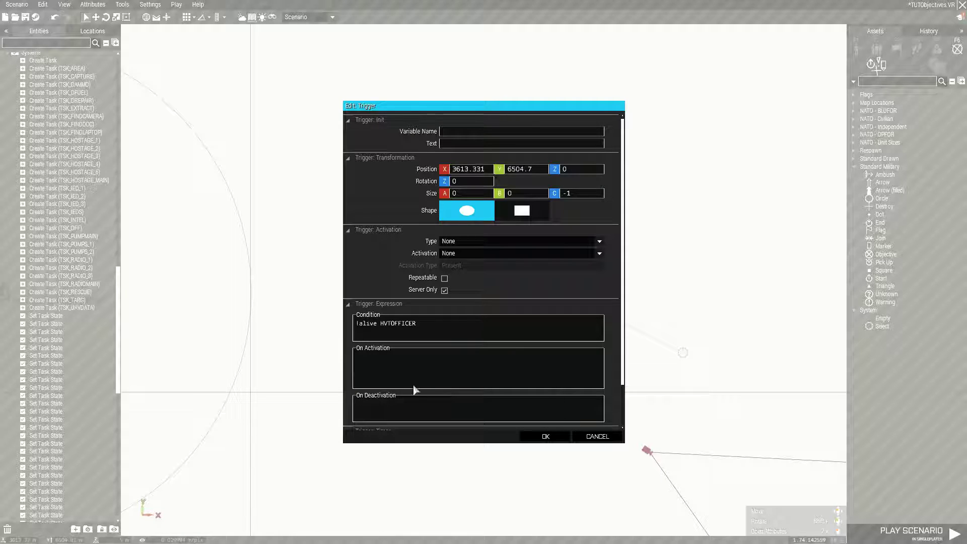
type("\"marker_8\" s")
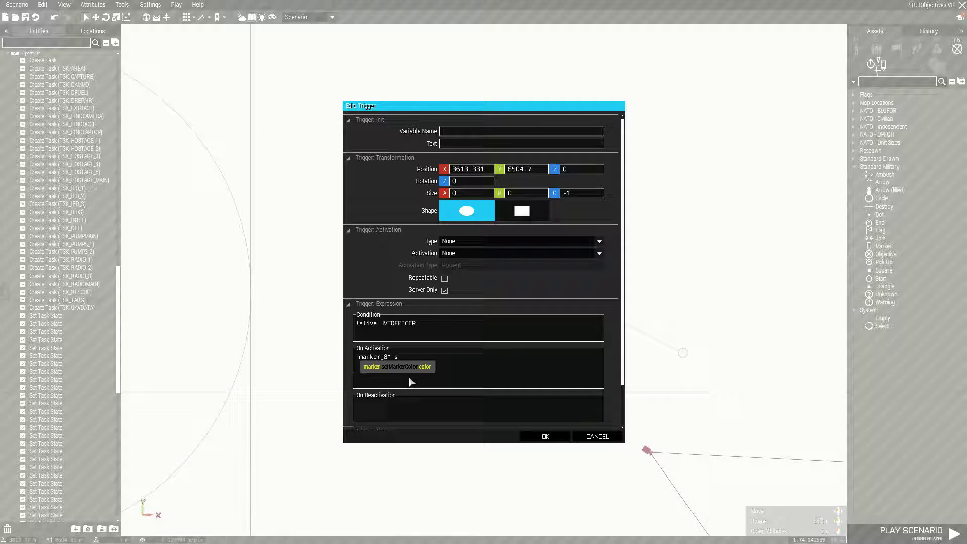
type("etMarkerColor \"ColorGrey\";")
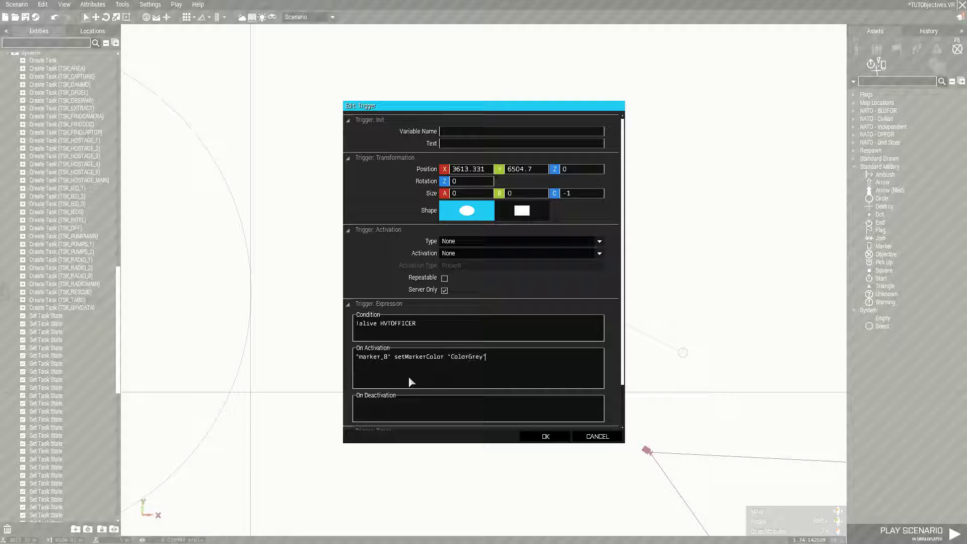
left_click(544, 436)
- Review the death trigger's condition expression, then close its attributes without changes
scroll(524, 403, "down", 2)
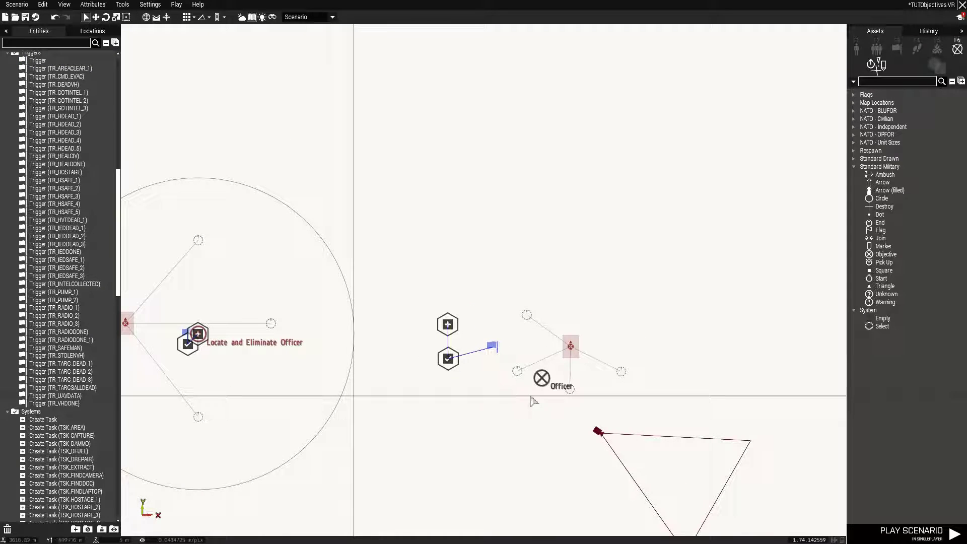
double_click(494, 347)
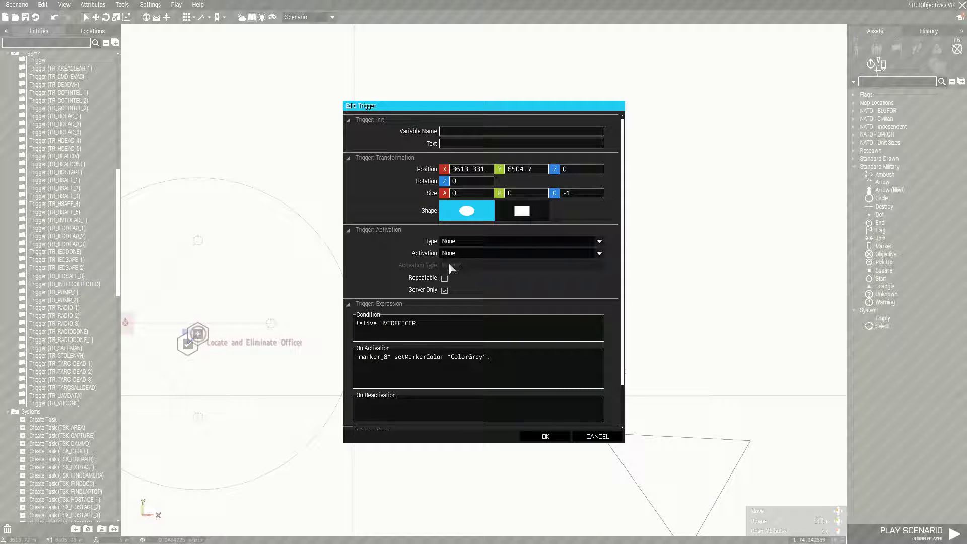
left_click_drag(359, 331, 431, 322)
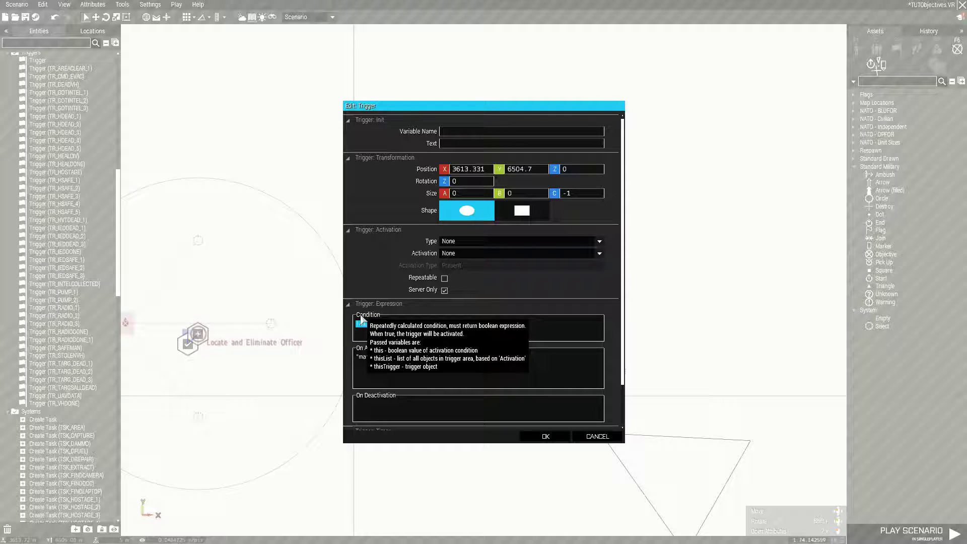
left_click(423, 323)
left_click_drag(423, 323, 346, 329)
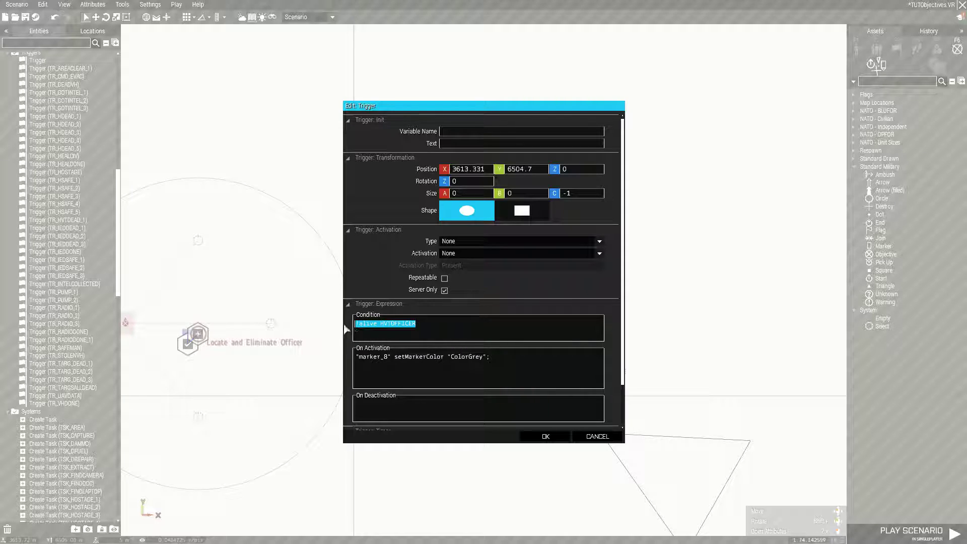
left_click(449, 332)
left_click_drag(357, 324, 440, 325)
left_click(440, 325)
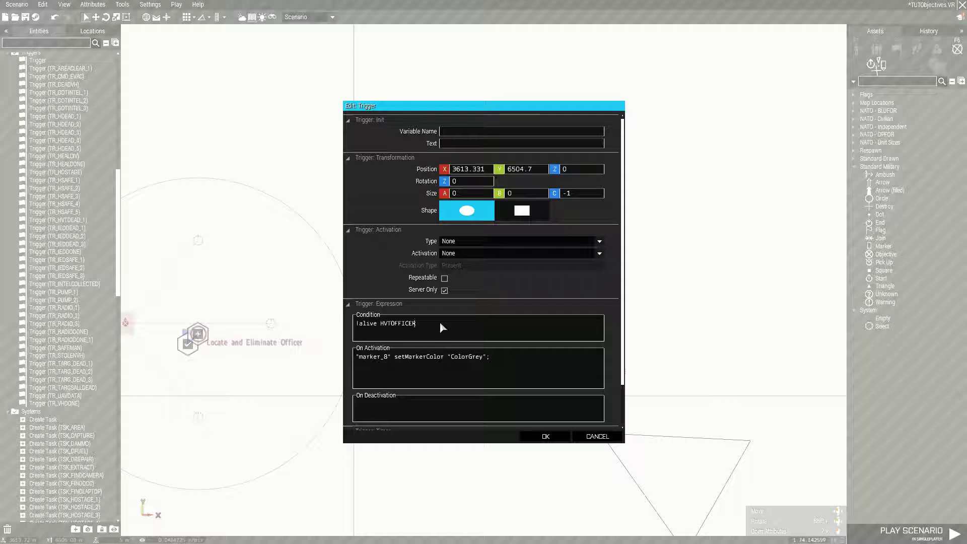
left_click(544, 437)
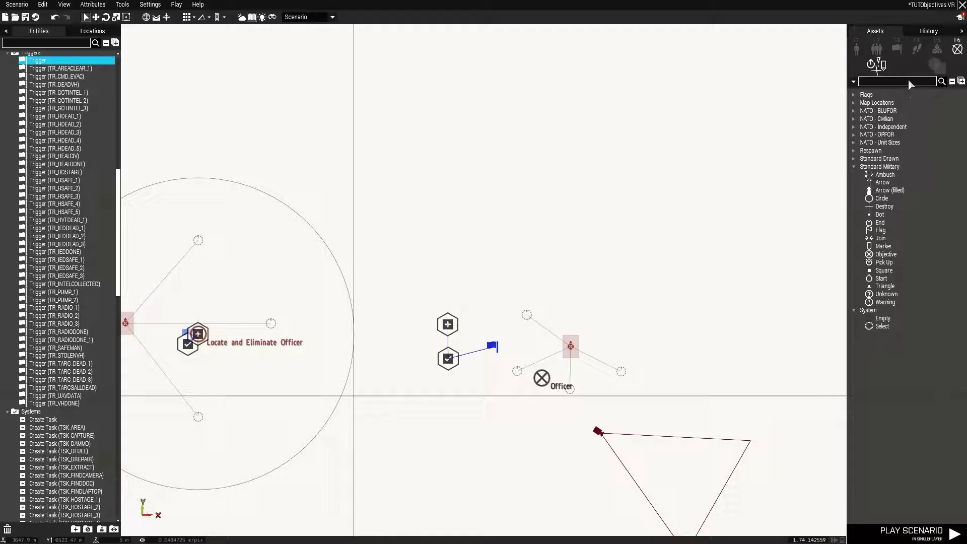
- Place an Independent AAF Officer just west of the HVT officer
left_click(856, 47)
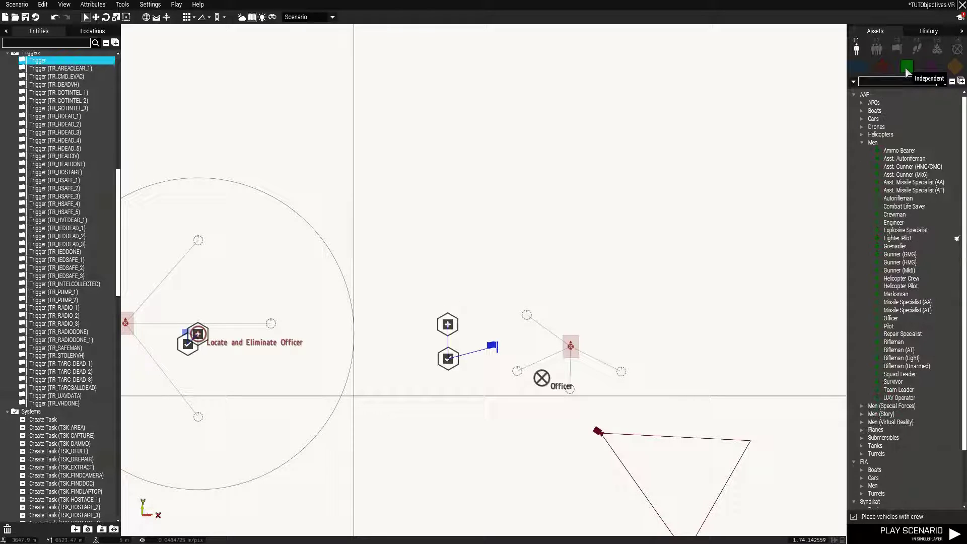
left_click(891, 317)
scroll(552, 337, "up", 3)
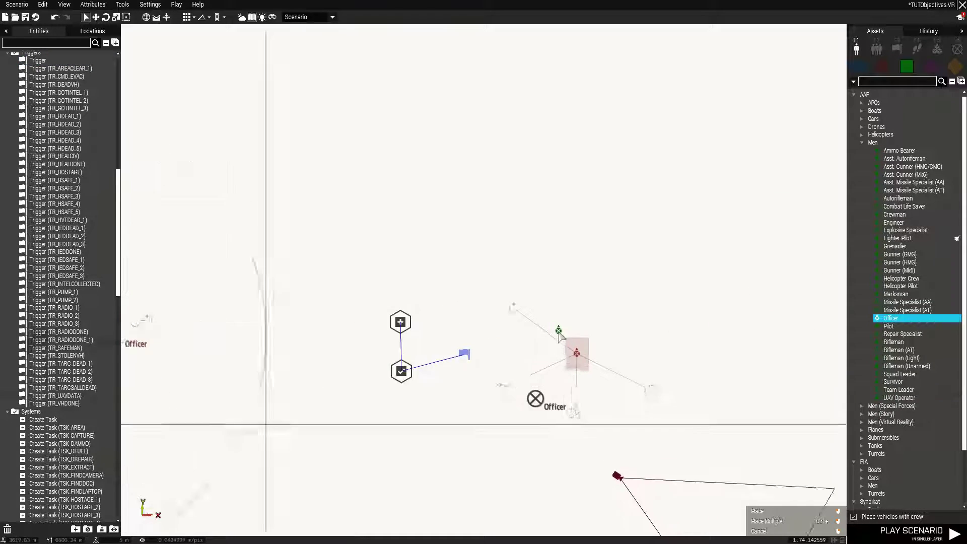
left_click(544, 354)
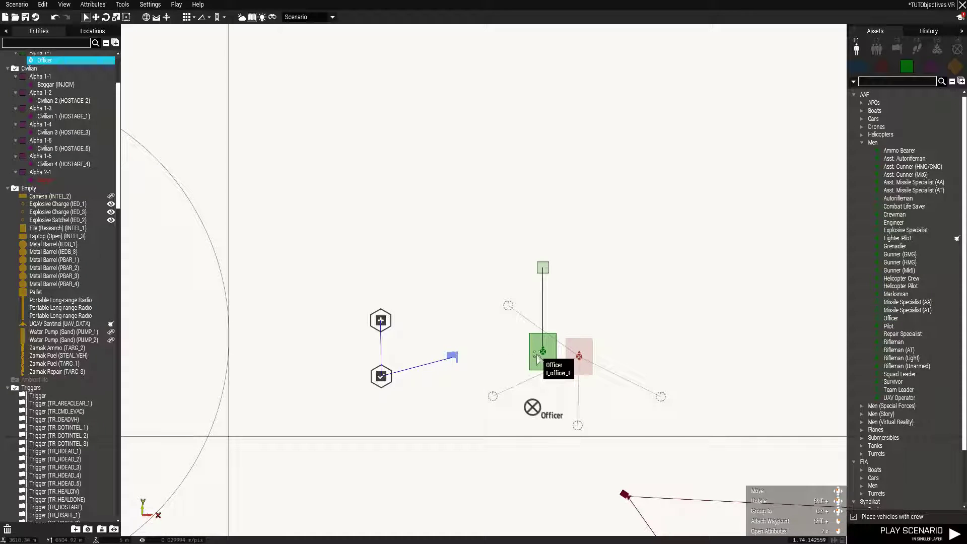
- Set the Independent officer's variable name to HVTOFFICER_2, following the name of the first HVT officer
double_click(579, 357)
left_click_drag(475, 146, 417, 151)
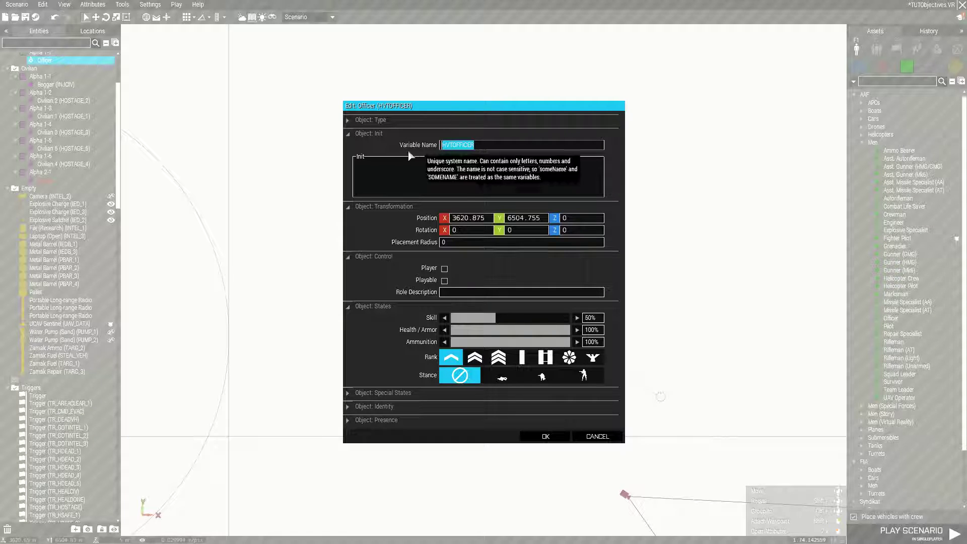
key("Escape")
double_click(541, 351)
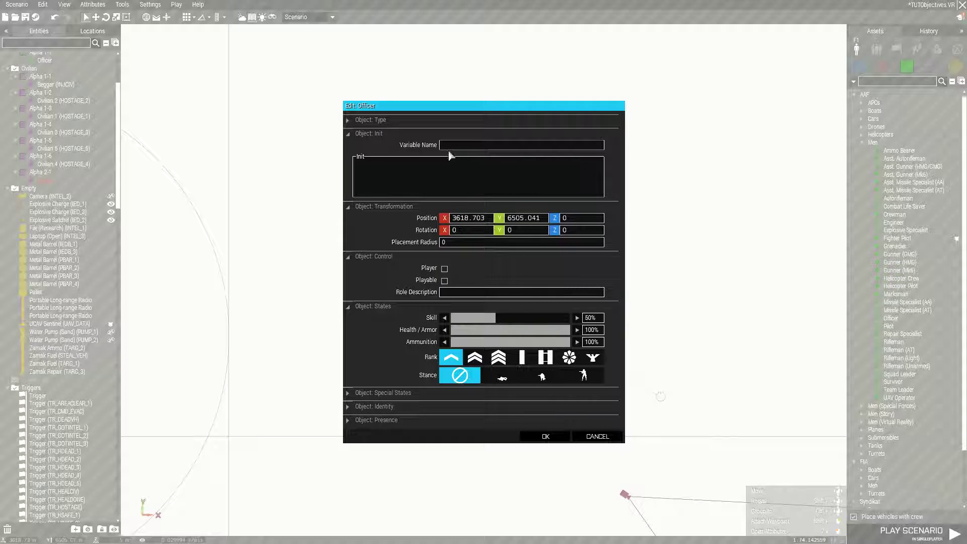
type("HVTOFFICER_2")
key("Return")
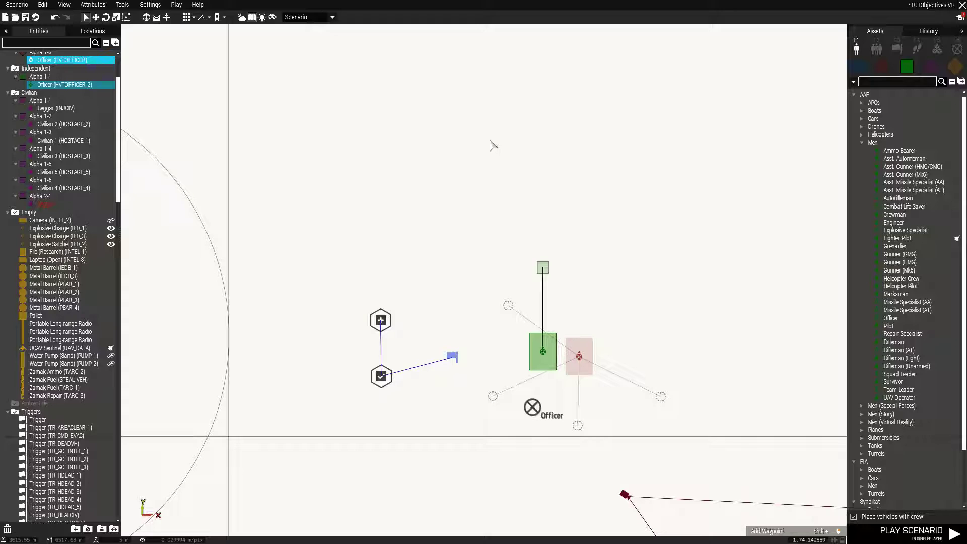
- Extend the death trigger's condition to !alive HVTOFFICER && !alive HVTOFFICER_2
left_click(474, 325)
double_click(451, 357)
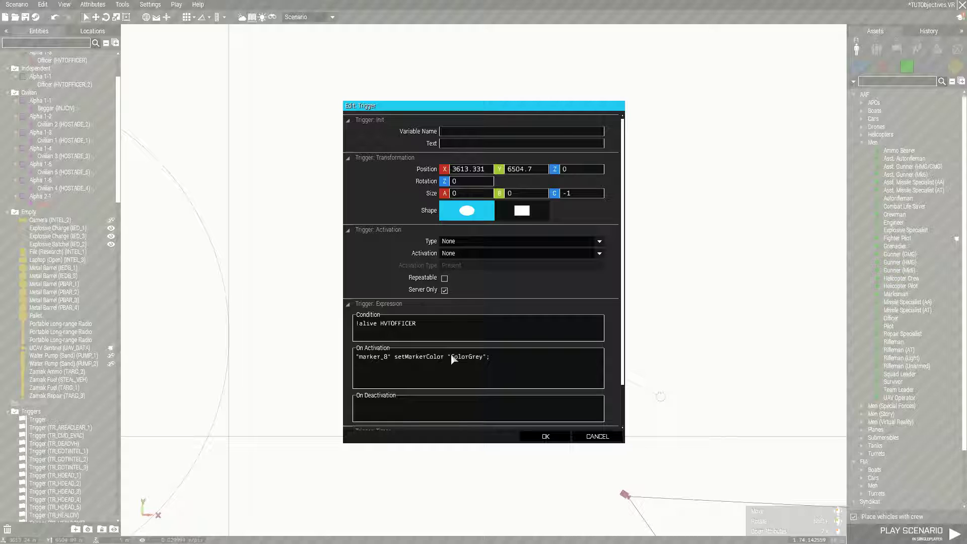
left_click(430, 324)
type("&&")
type(" !alive ")
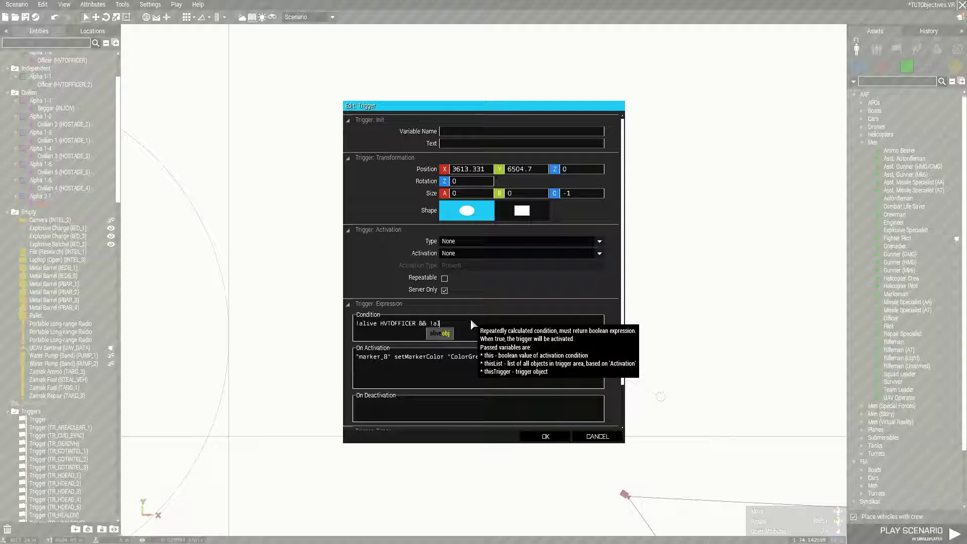
type("HVTOFFICER_2")
left_click(546, 436)
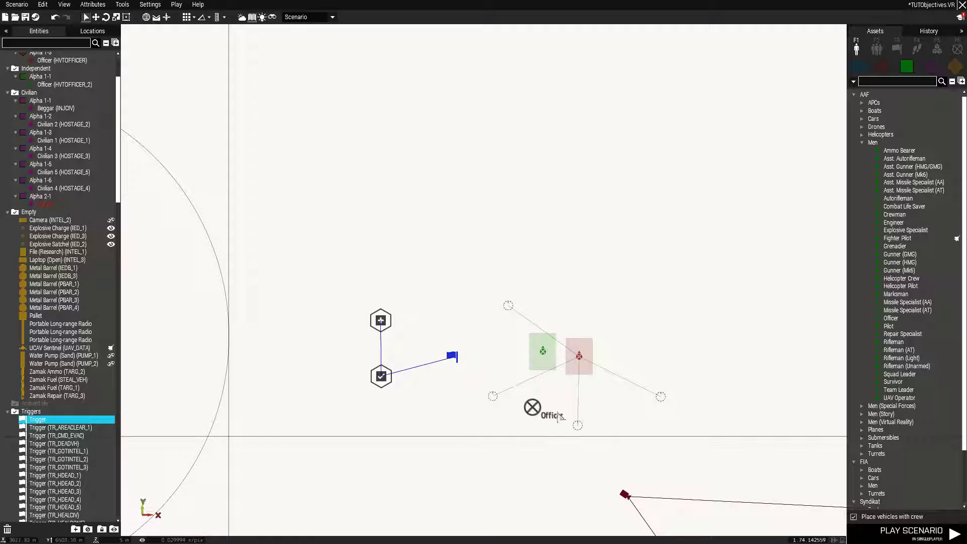
- Delete the Independent officer and reduce the death trigger's condition to !alive HVTOFFICER
left_click(506, 359)
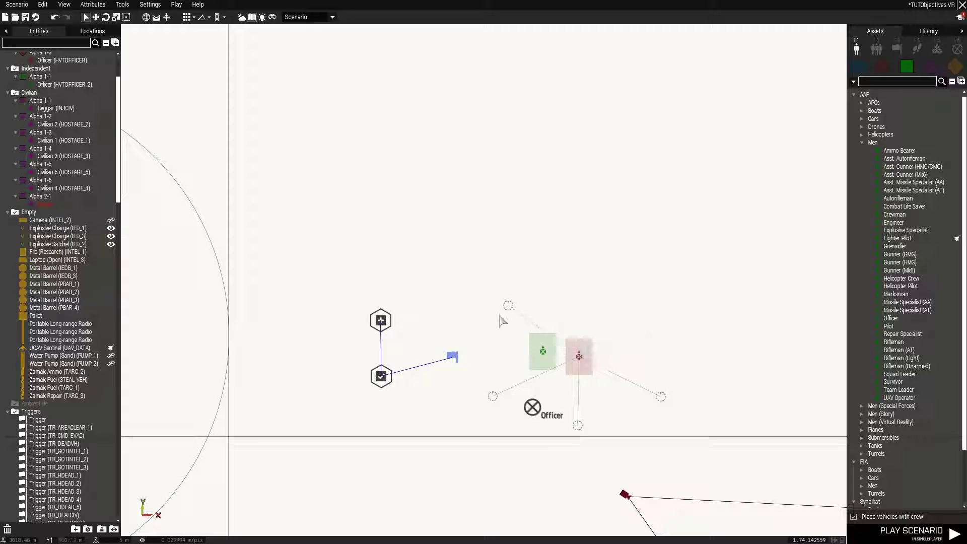
left_click(540, 355)
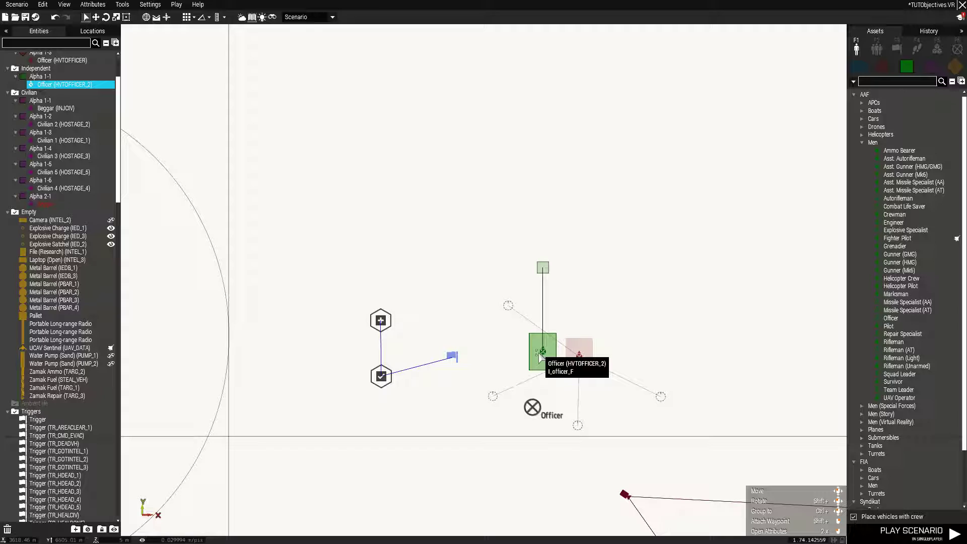
left_click(452, 357)
double_click(452, 357)
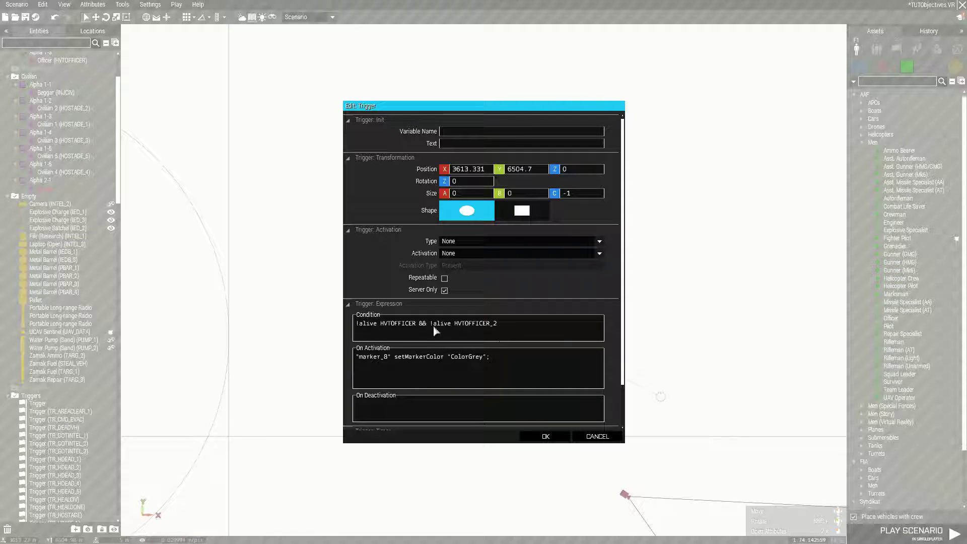
left_click(549, 436)
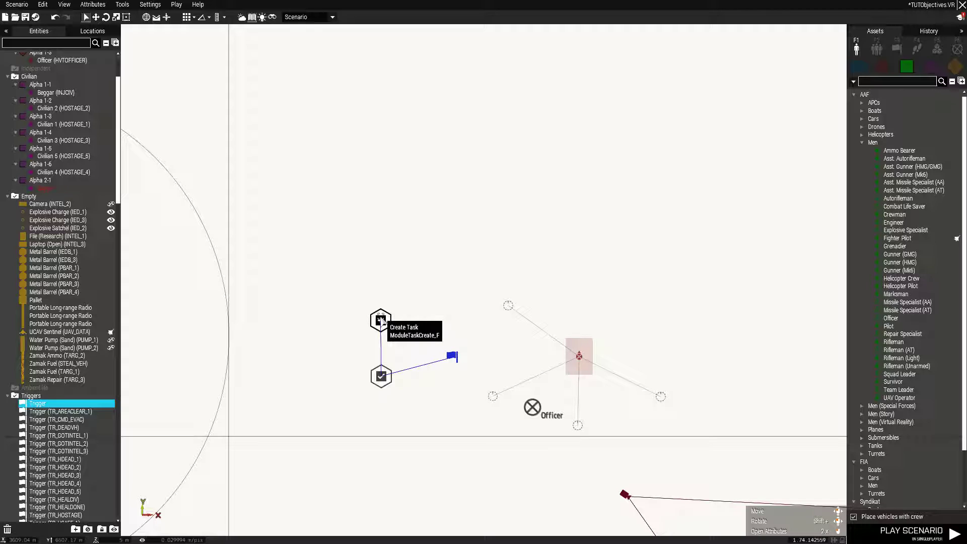
- Move the Create Task module slightly northeast and sync it to the HVT officer
left_click_drag(381, 320, 406, 309)
left_click(408, 310)
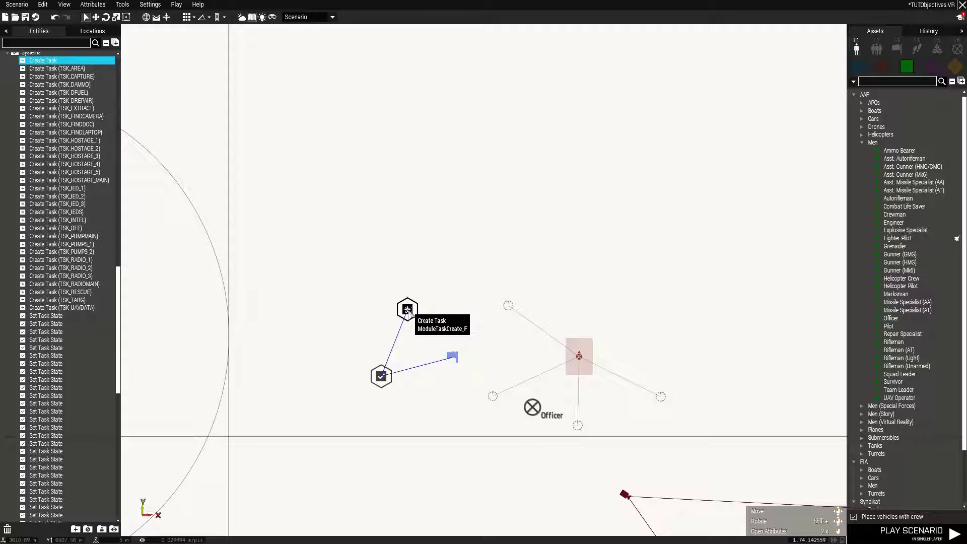
right_click(409, 312)
mouse_move(508, 317)
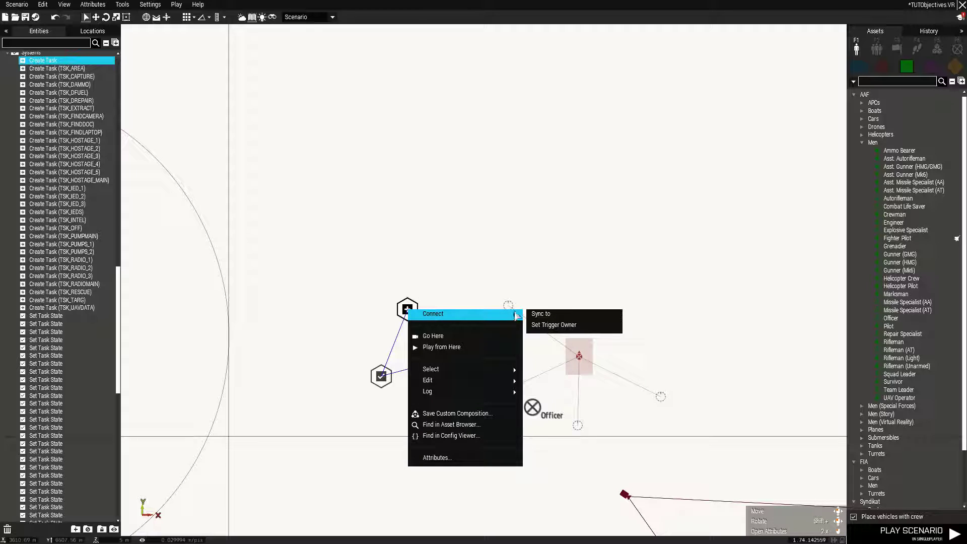
left_click(561, 314)
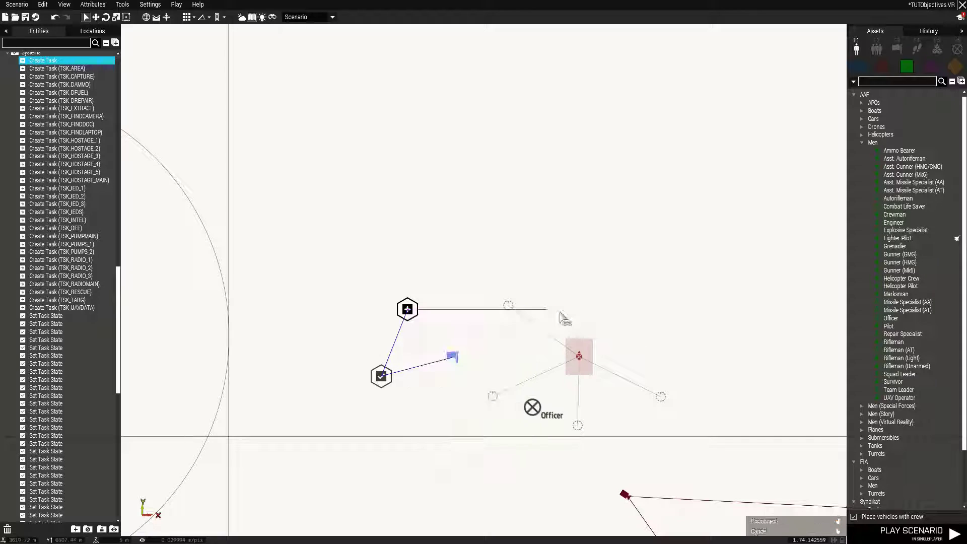
left_click(579, 356)
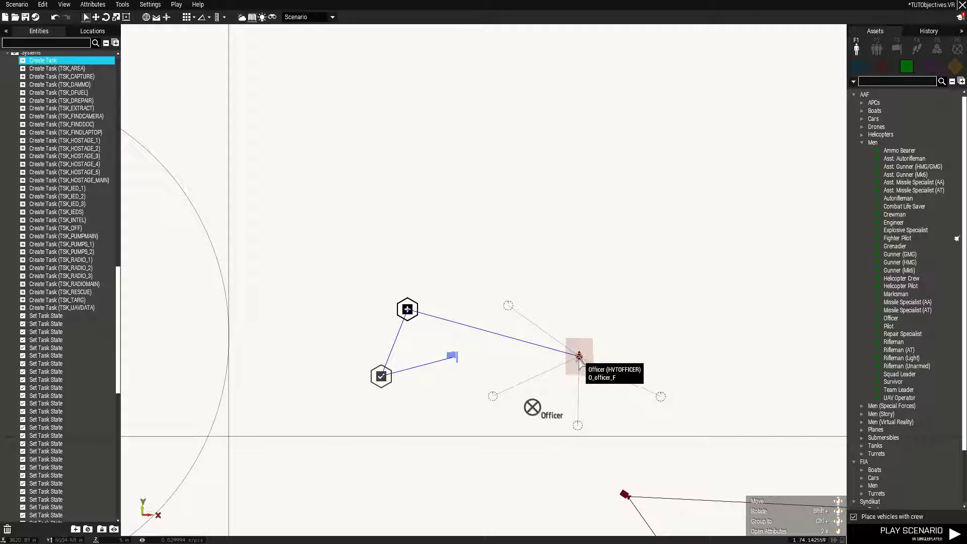
- Set the Kill Officer task's destination to Synchronized object
double_click(407, 309)
left_click(468, 357)
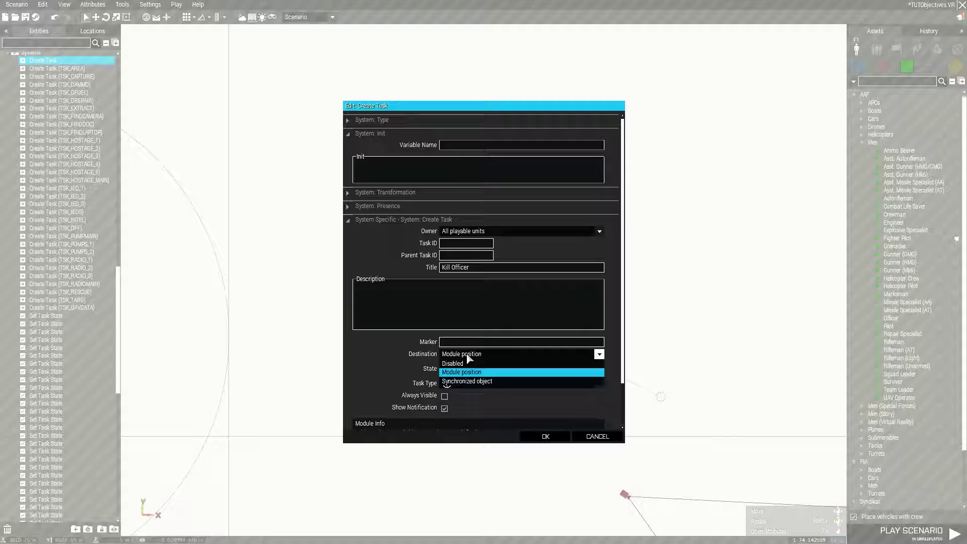
left_click(446, 382)
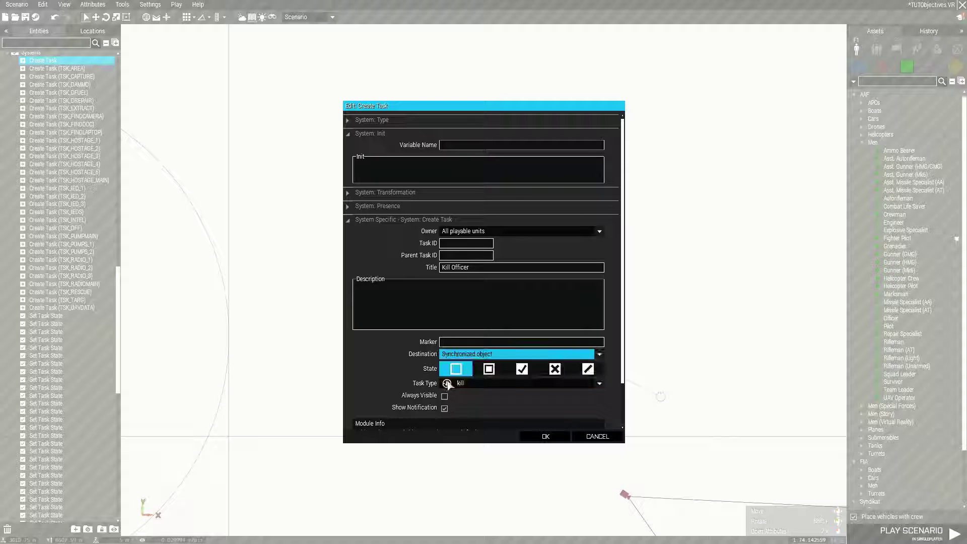
left_click(546, 437)
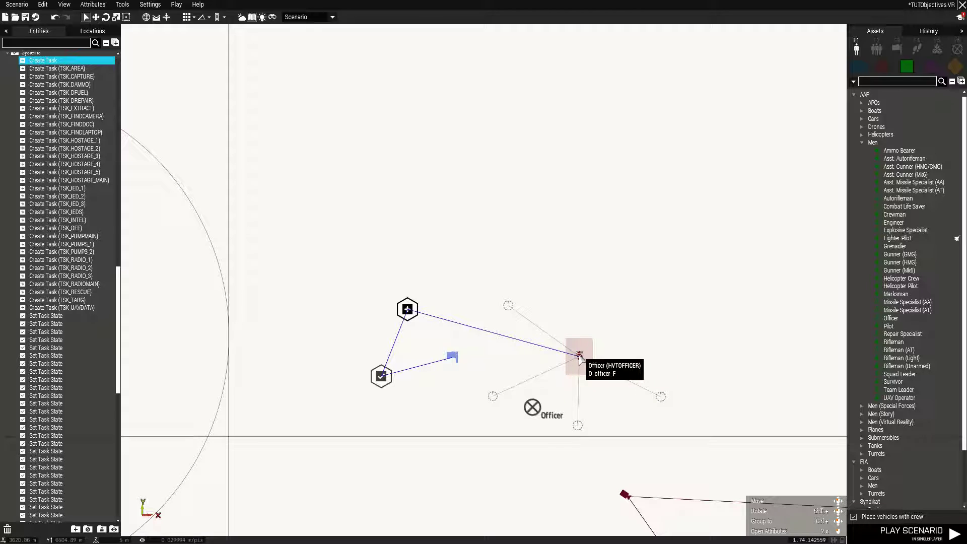
- Move the Officer marker well north of the HVT officer and the civilian unit a short distance south of him
mouse_move(532, 406)
left_mouse_down()
mouse_move(448, 379)
mouse_move(424, 406)
mouse_move(484, 275)
mouse_move(592, 158)
mouse_move(582, 136)
left_mouse_up()
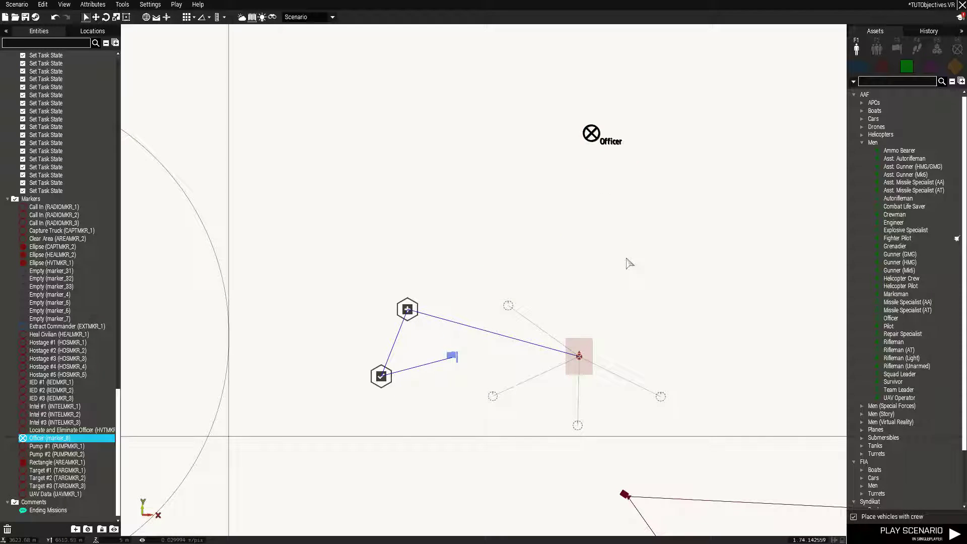
scroll(628, 263, "down", 5)
scroll(585, 401, "up", 2)
left_click_drag(333, 487, 587, 413)
scroll(629, 328, "up", 2)
right_click_drag(716, 335, 744, 204)
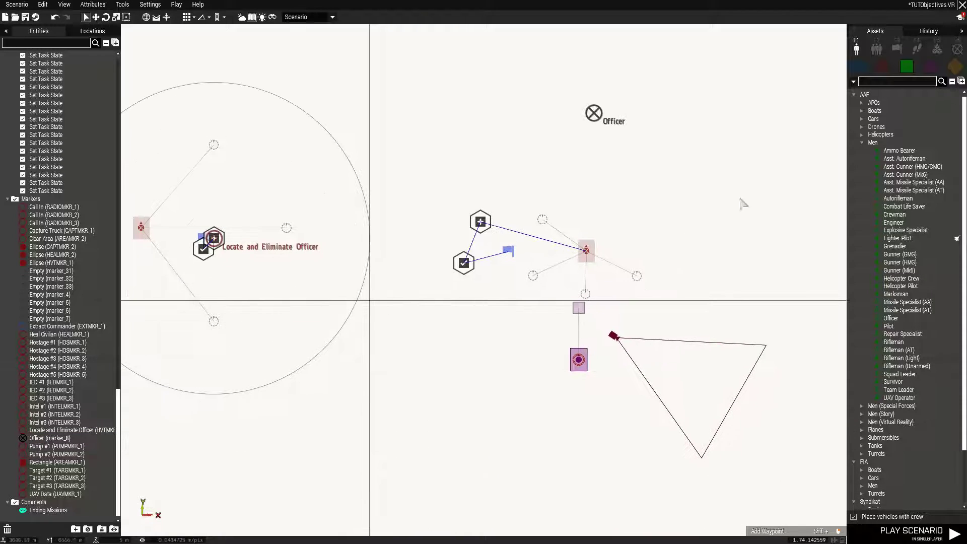
- Review the marker types available for the Officer marker, then close its attributes without changes
left_click(957, 49)
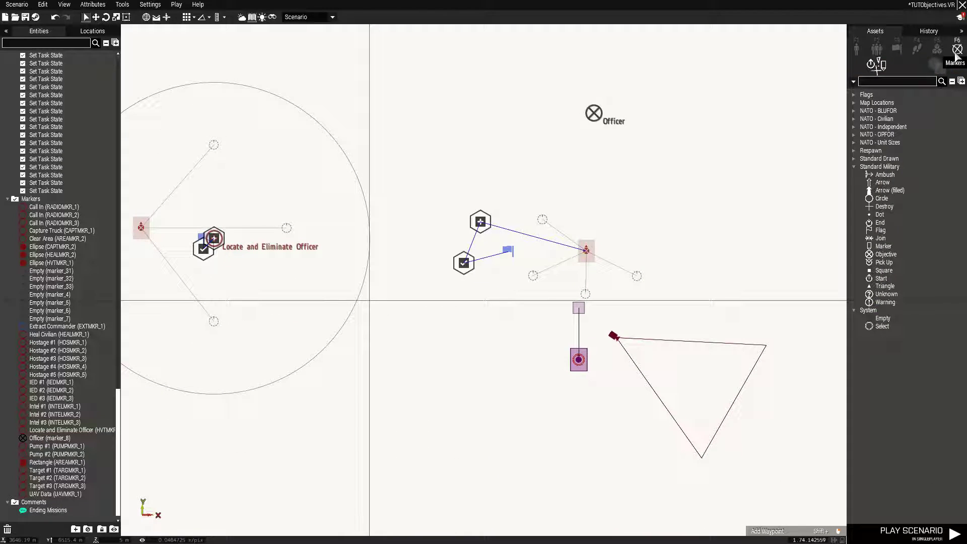
double_click(594, 113)
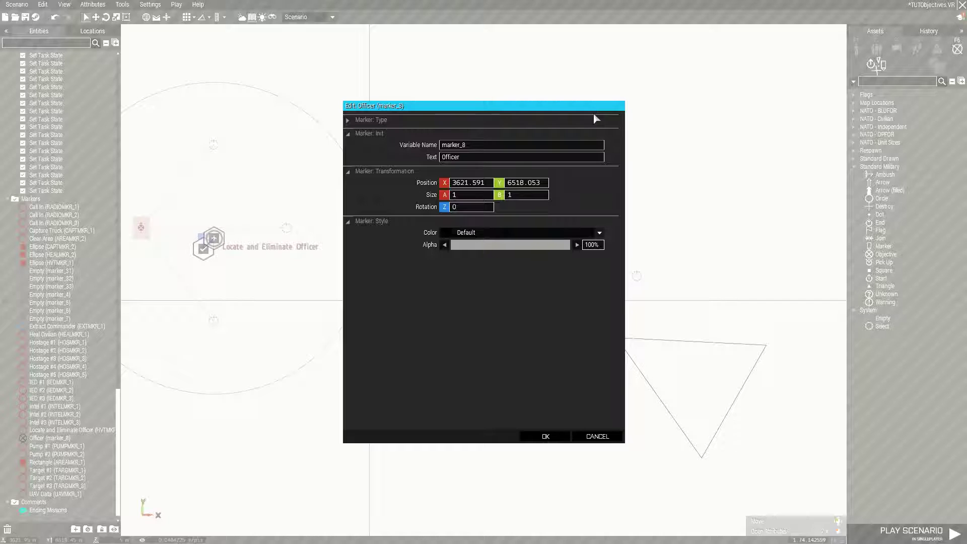
left_click(348, 120)
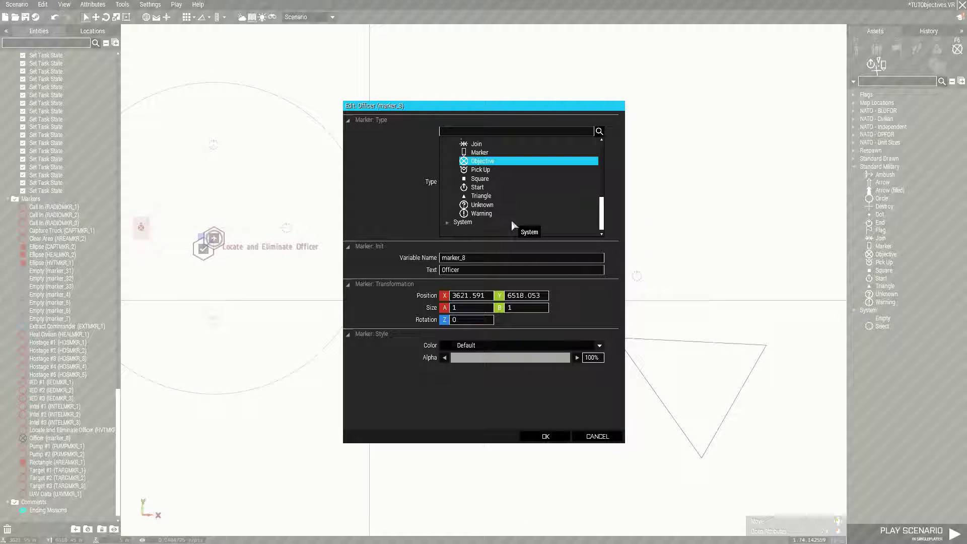
scroll(485, 218, "up", 3)
scroll(543, 161, "up", 3)
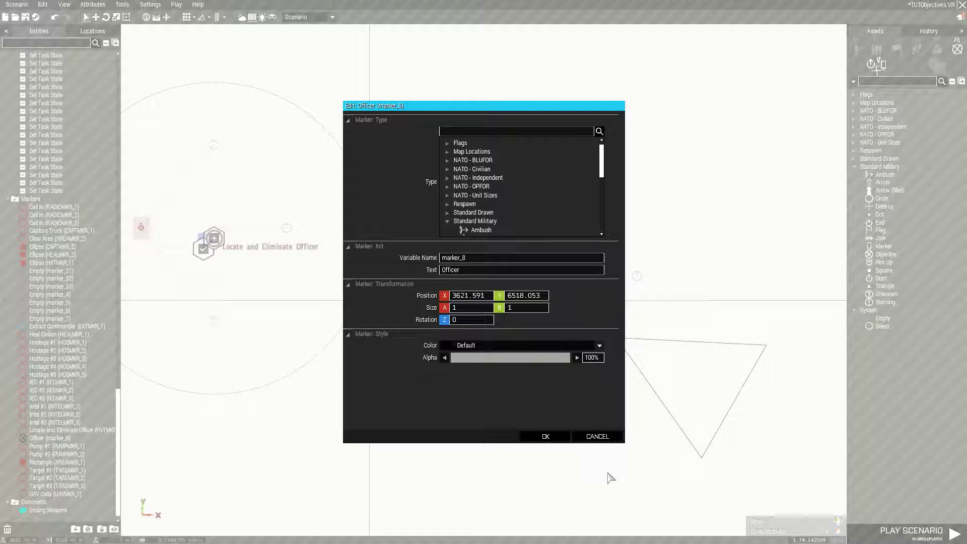
left_click(597, 436)
- Place a rectangle area marker just south of the HVT officer and set its size to 10 by 10
left_click(936, 64)
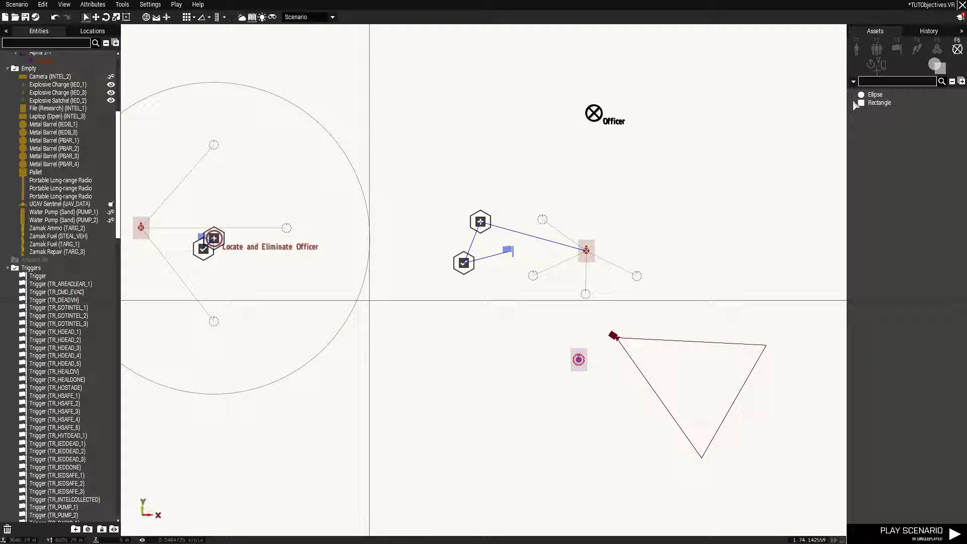
left_click(858, 104)
scroll(591, 280, "up", 2)
double_click(615, 287)
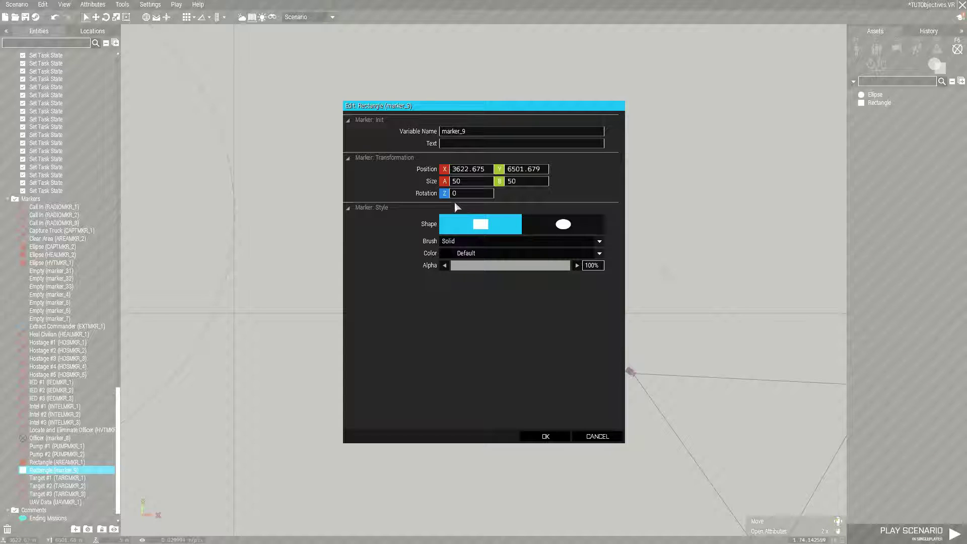
double_click(466, 181)
type("10")
key("Tab")
type("10")
- Give the rectangle marker a Border brush and Red color, then shift it slightly northwest around the officer
left_click(455, 242)
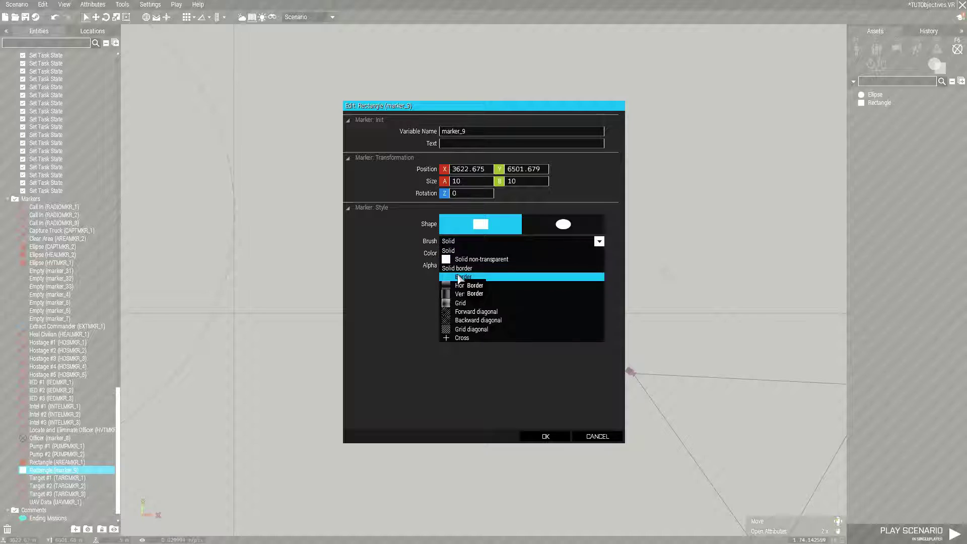
left_click(464, 276)
left_click(461, 253)
left_click(468, 300)
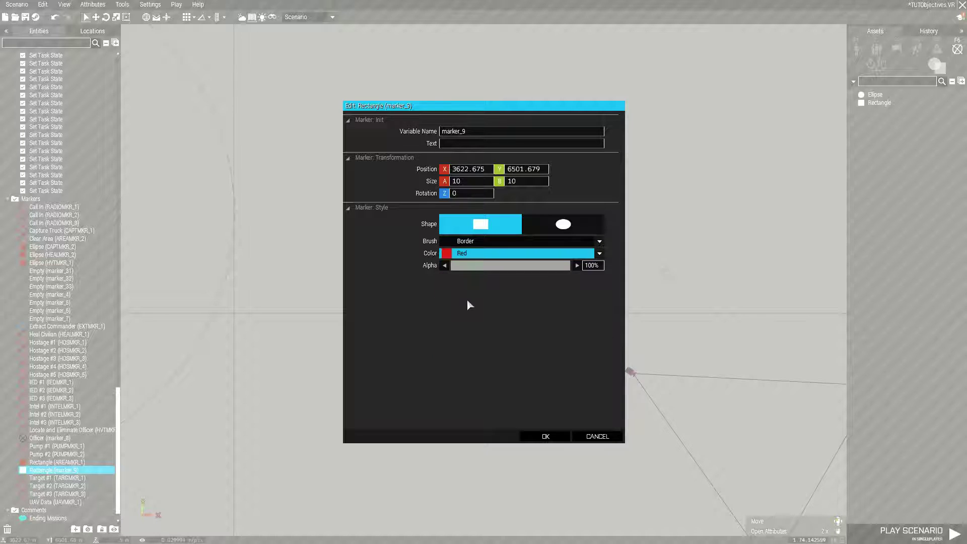
double_click(457, 132)
left_click(544, 437)
left_click_drag(615, 286, 582, 269)
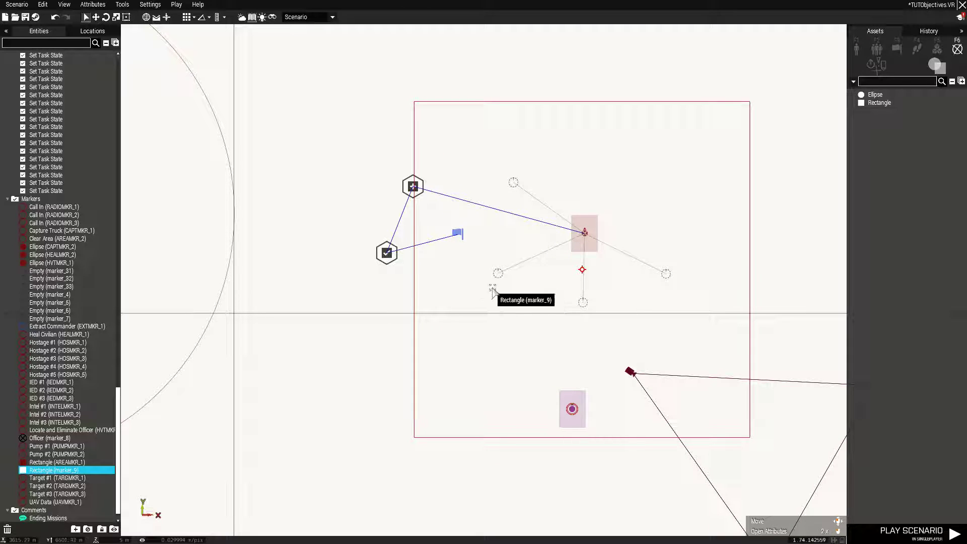
- Spread the officer's four random-start markers to the rectangle's corners and move the officer to its center
left_click_drag(498, 273, 439, 409)
left_click_drag(583, 302, 735, 419)
left_click_drag(666, 274, 736, 120)
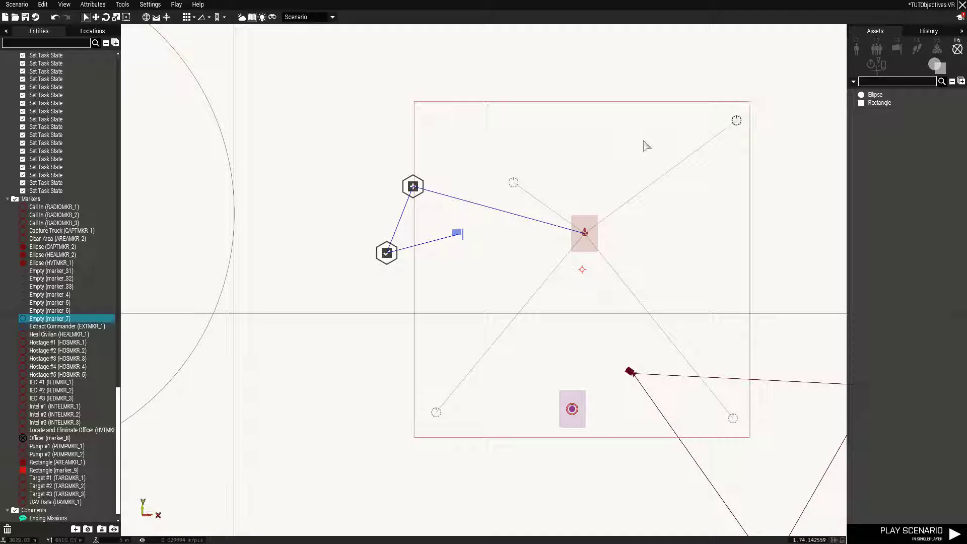
left_click_drag(513, 182, 429, 116)
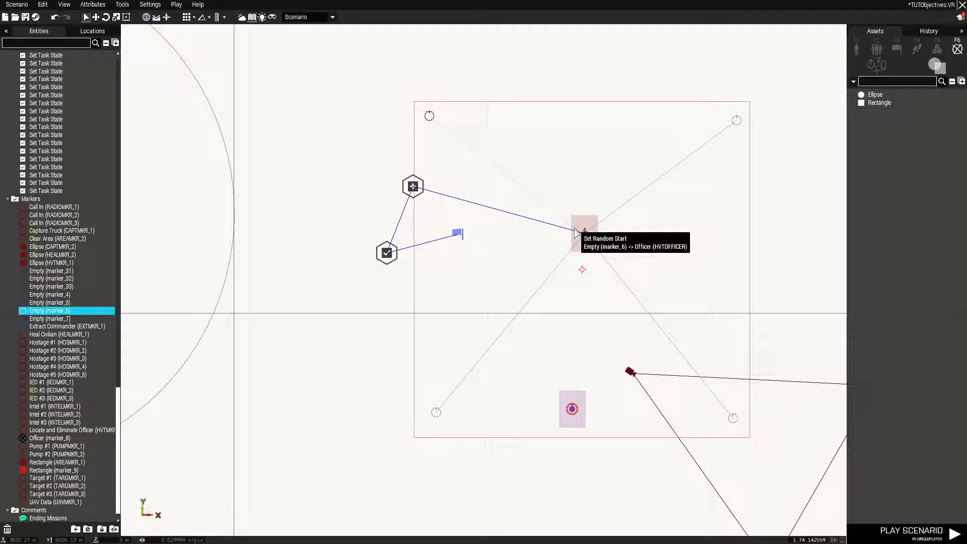
left_click_drag(583, 232, 582, 264)
scroll(610, 217, "down", 3)
right_click_drag(543, 235, 513, 276)
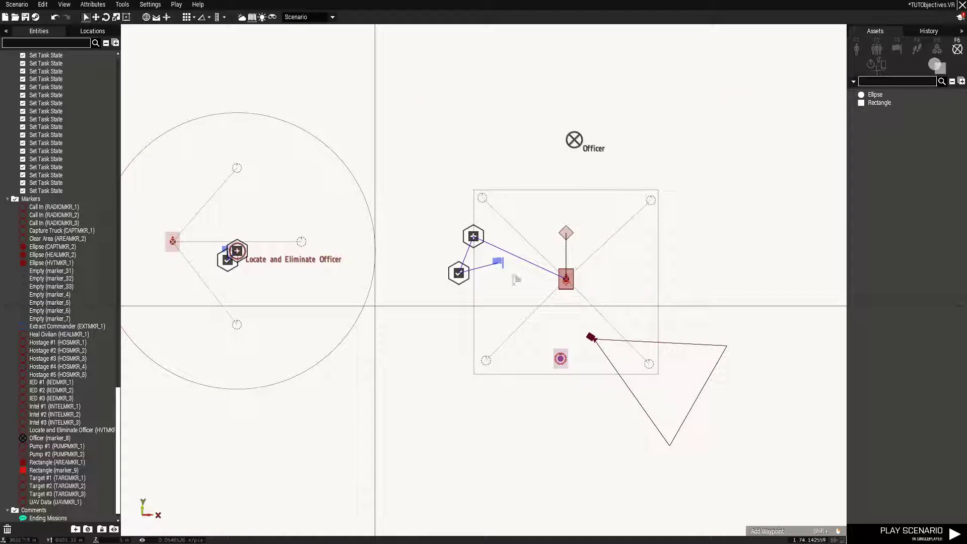
- Append "marker_9" setMarkerColor "ColorGrey"; to the death trigger's On Activation code
double_click(498, 261)
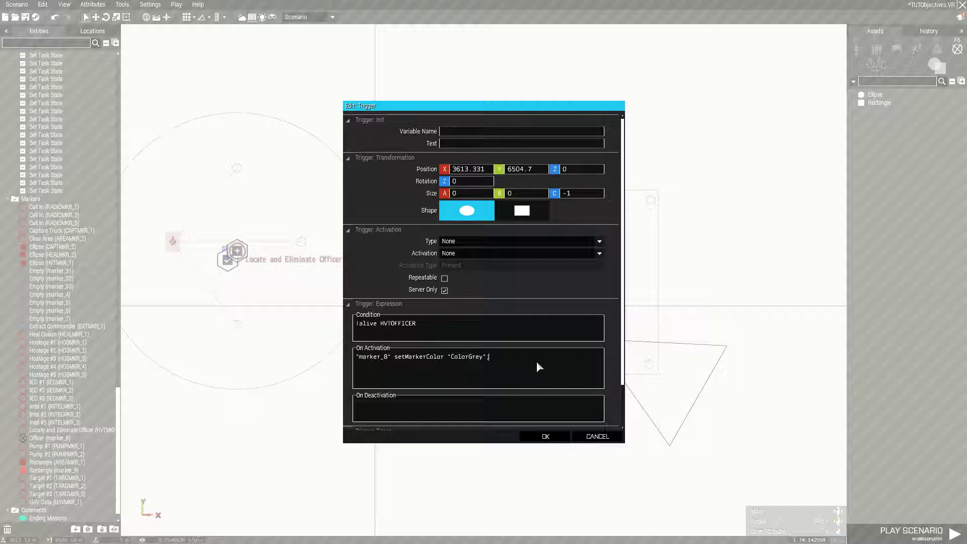
type("\"marker_9")
type("\" setMarkerColor")
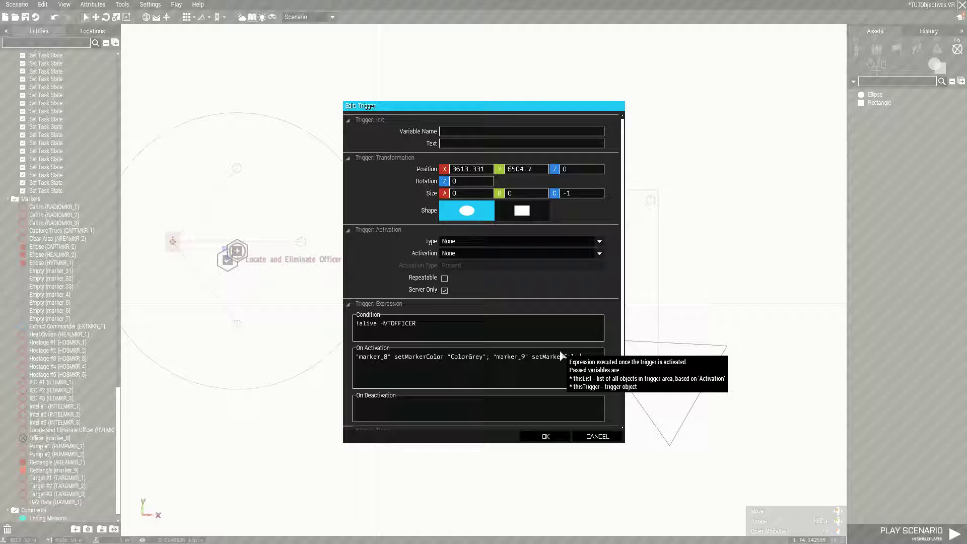
type(" \"ColorGrey\";")
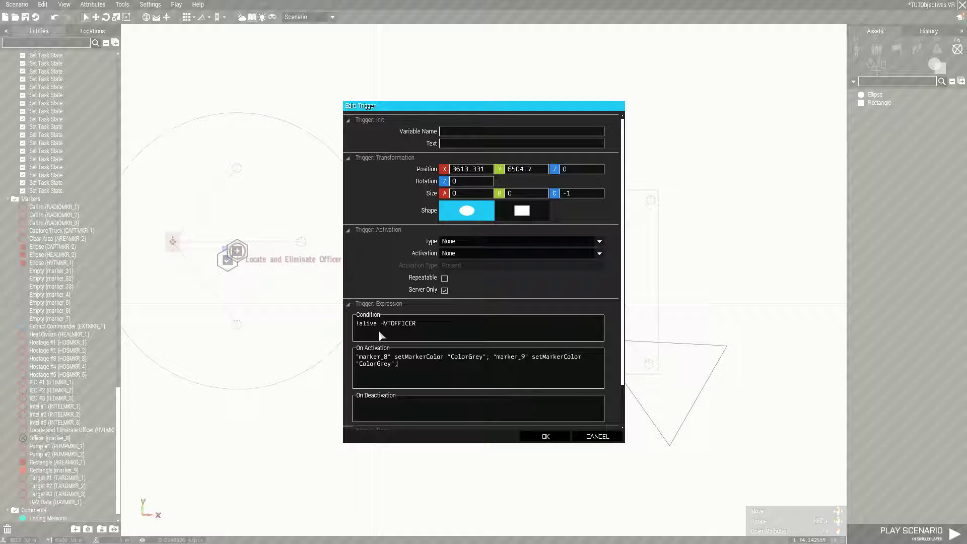
left_click(545, 436)
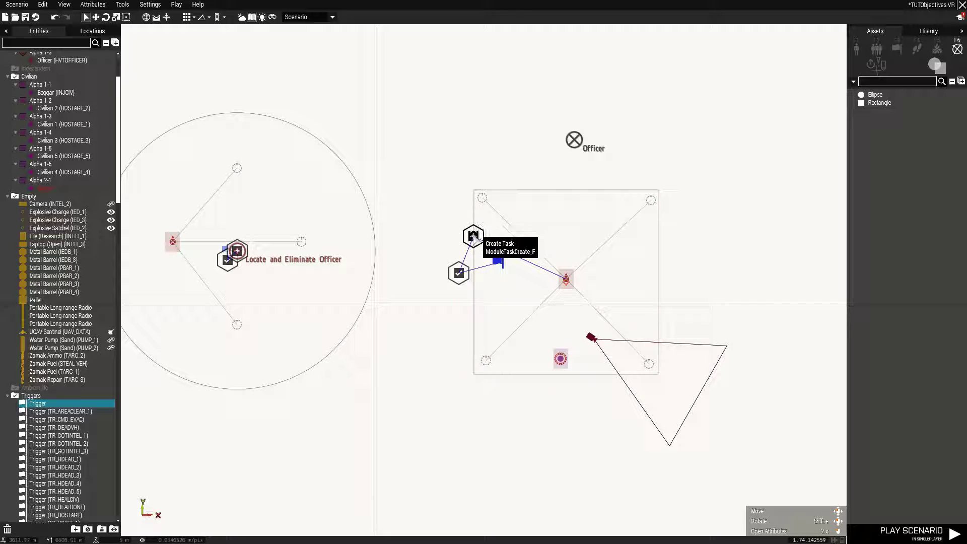
- Review the Kill Officer task's settings, then play the scenario and examine the task position and area marker on the map
double_click(474, 235)
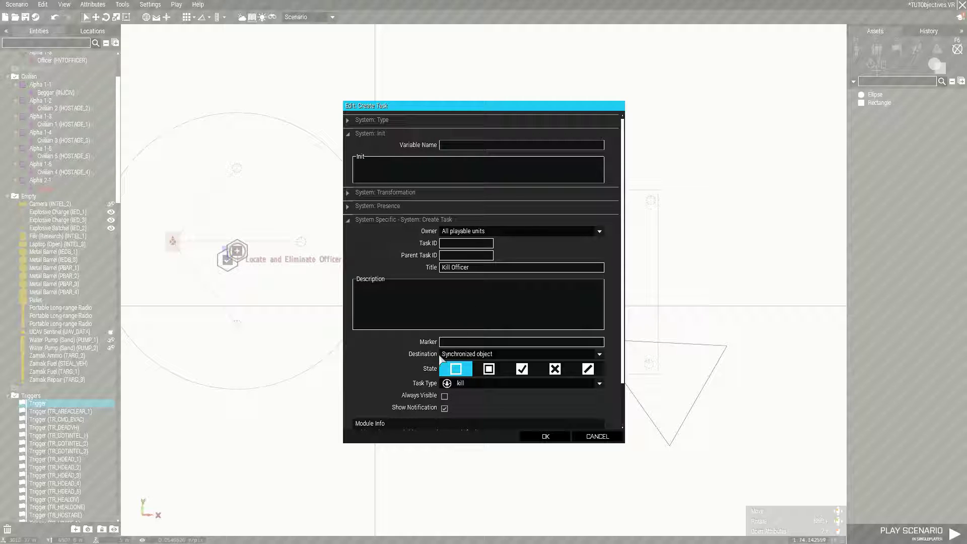
left_click(550, 438)
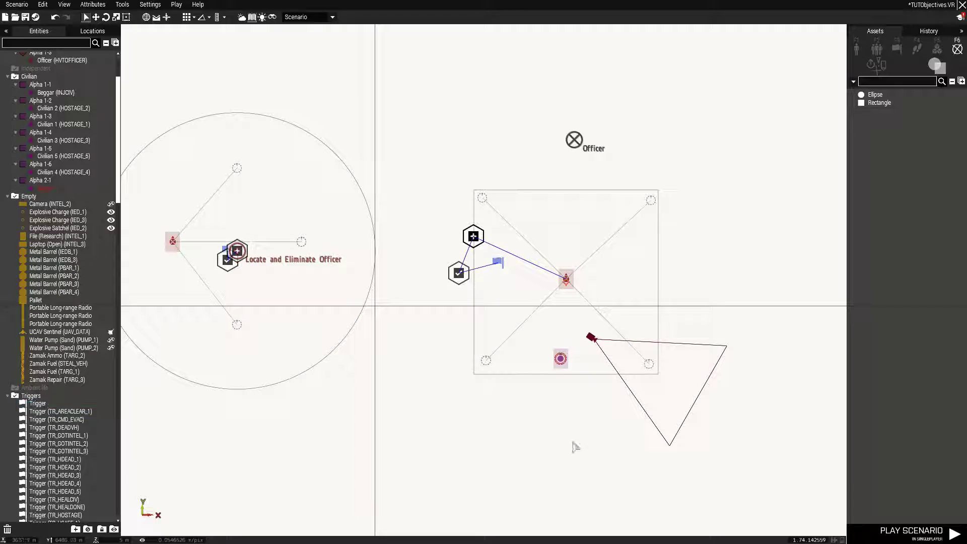
left_click(912, 533)
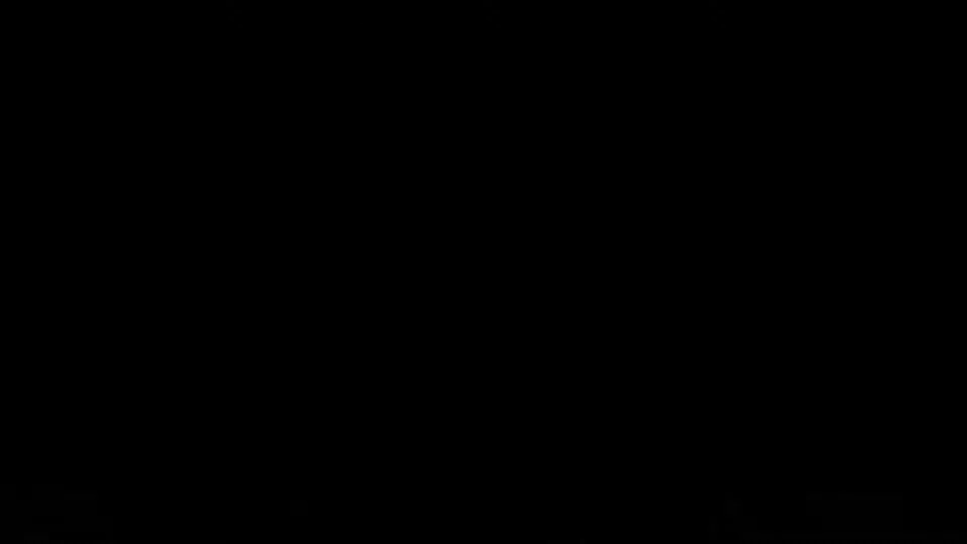
key("m")
scroll(451, 327, "up", 5)
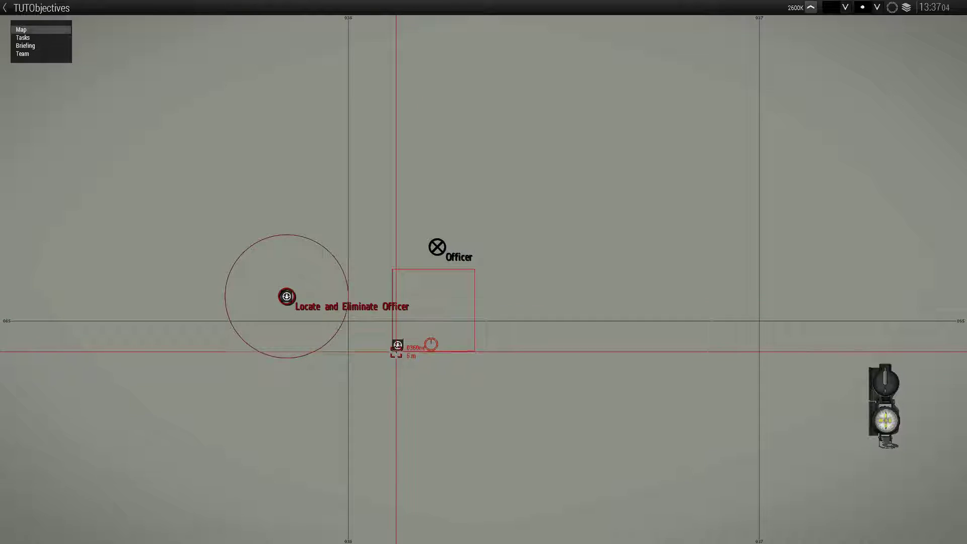
scroll(398, 345, "up", 4)
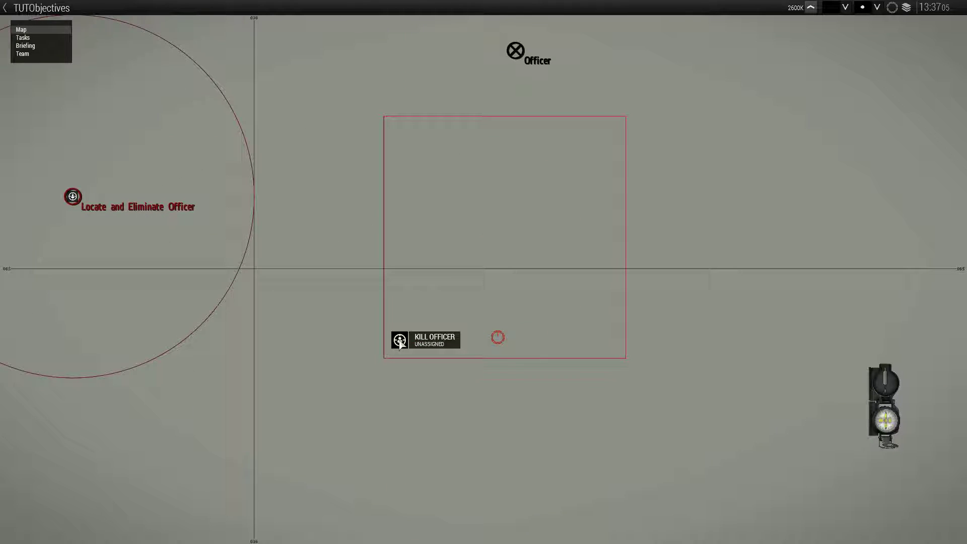
scroll(399, 343, "down", 3)
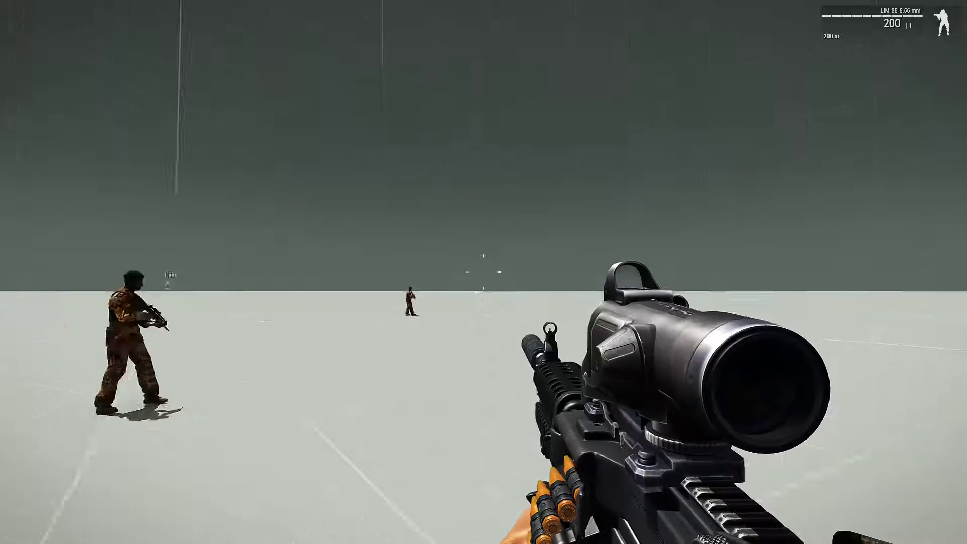
- Walk up to the officer in the playtest and shoot him to test the death trigger
key("w")
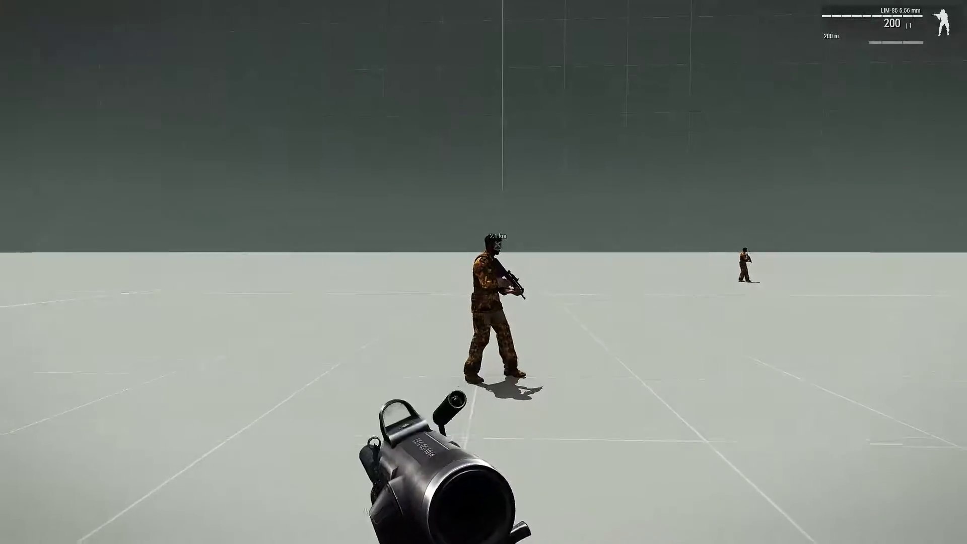
key("a")
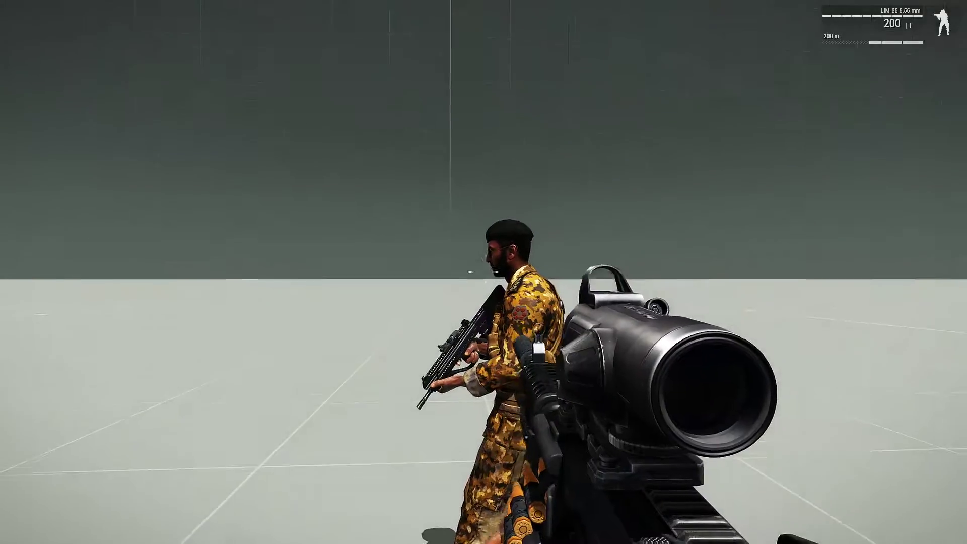
left_click(483, 272)
left_click(484, 272)
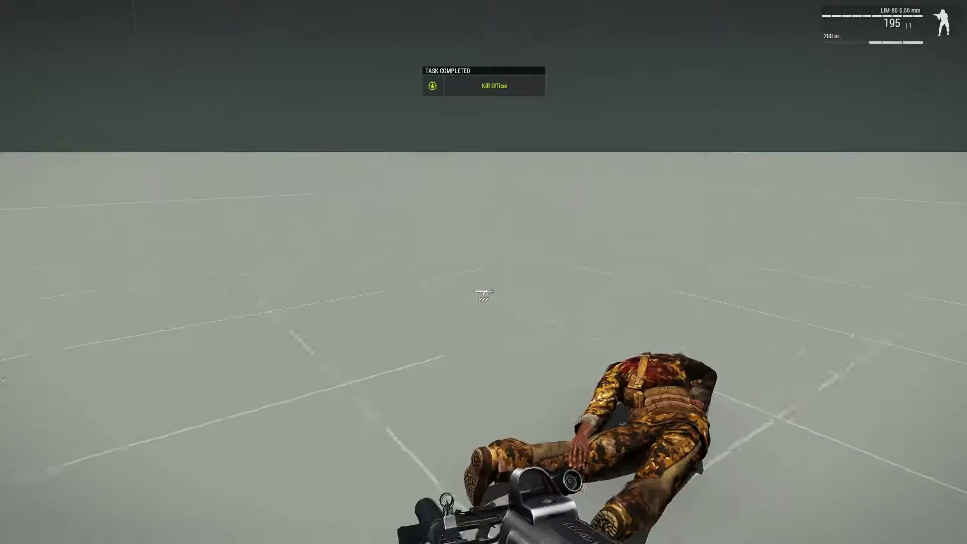
- Check the Officer and rectangle marker colors on the in-game map, and end the playtest
key("m")
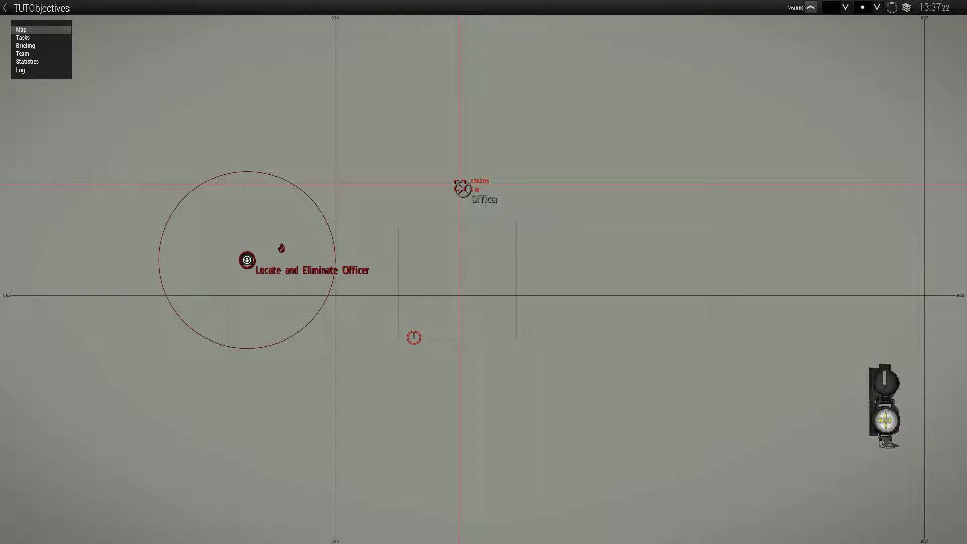
scroll(496, 280, "down", 3)
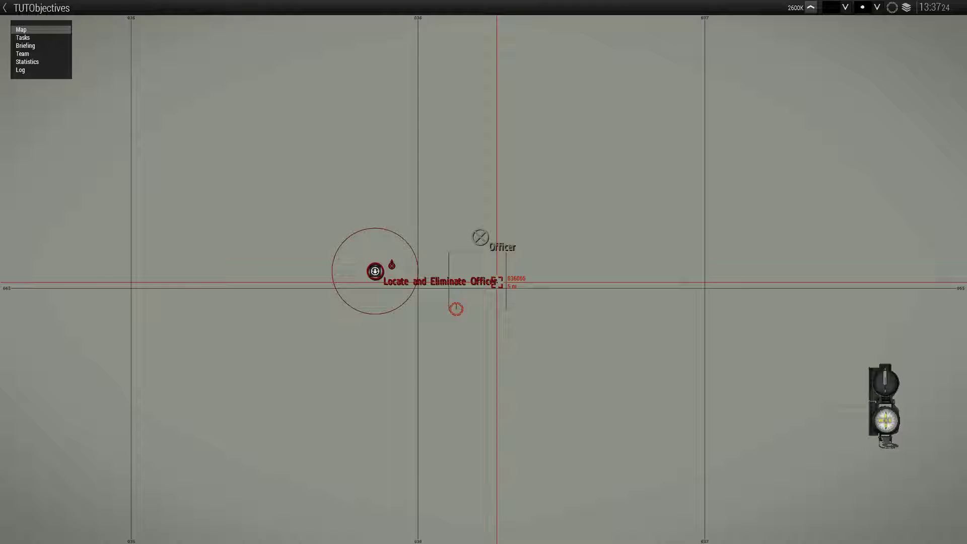
key("m")
key("Escape")
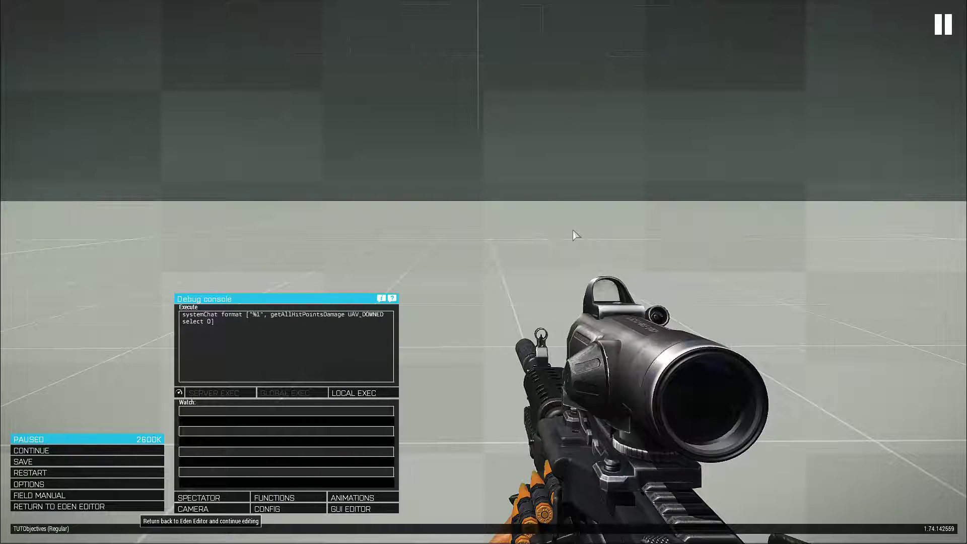
- Delete the officer's four random-start markers at the rectangle's corners
scroll(595, 277, "up", 3)
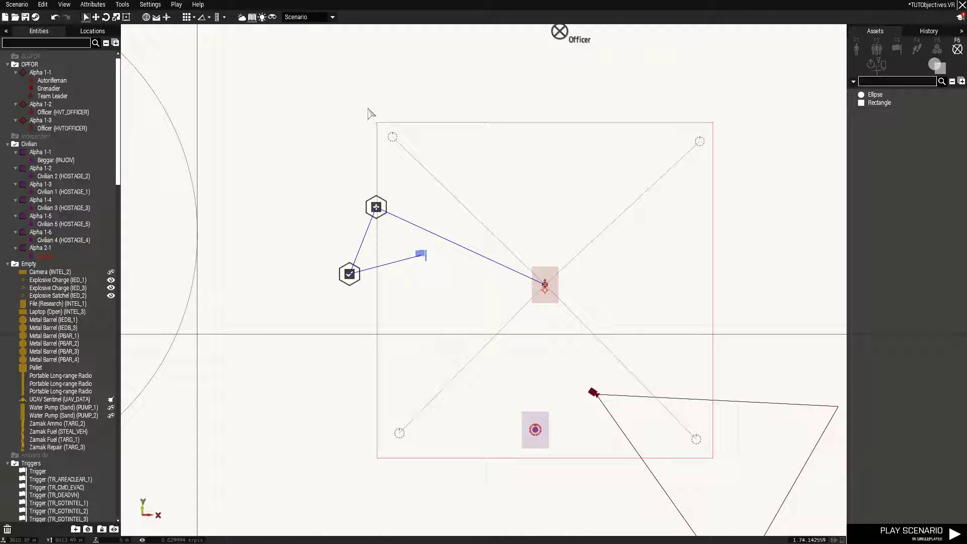
left_click_drag(675, 147, 731, 152)
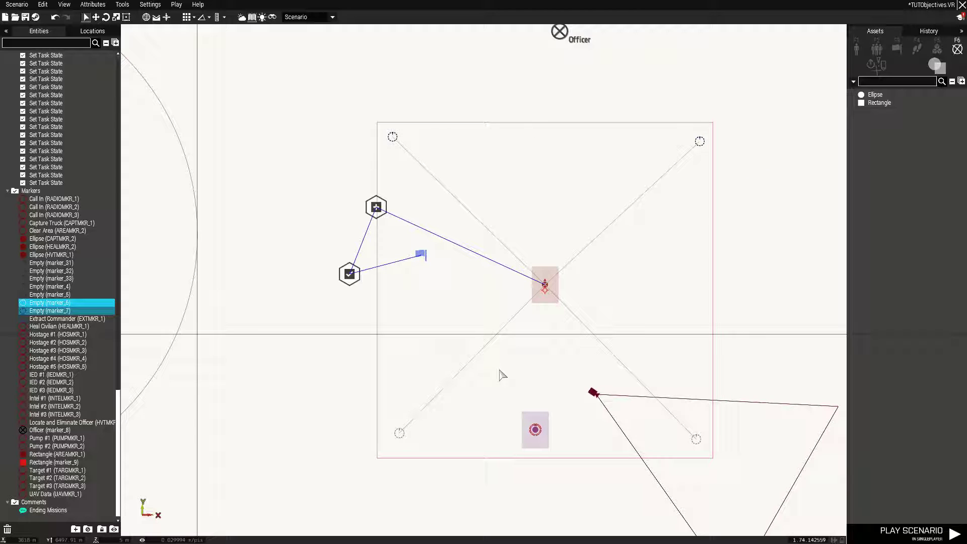
key("Delete")
left_click_drag(367, 395, 436, 463)
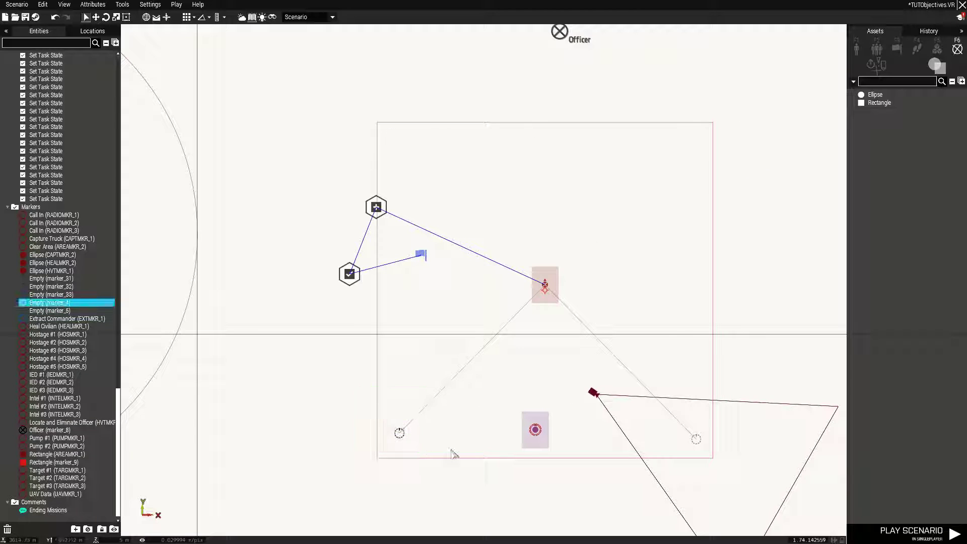
key("Delete")
left_click_drag(753, 410, 658, 474)
key("Delete")
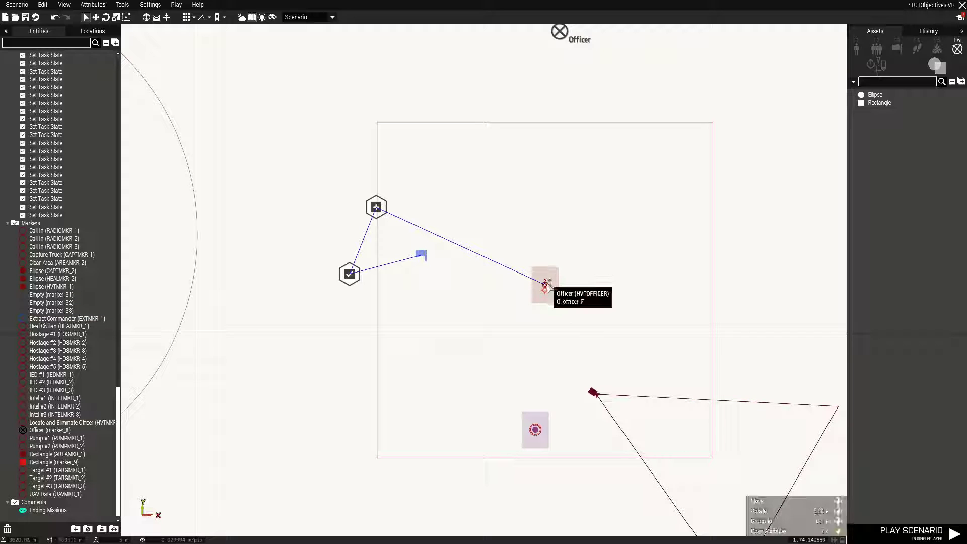
- Move the officer to the rectangle's northwest corner and give him Move waypoints near the southwest, southeast and northeast corners
mouse_move(545, 285)
left_mouse_down()
mouse_move(512, 222)
mouse_move(424, 161)
left_mouse_up()
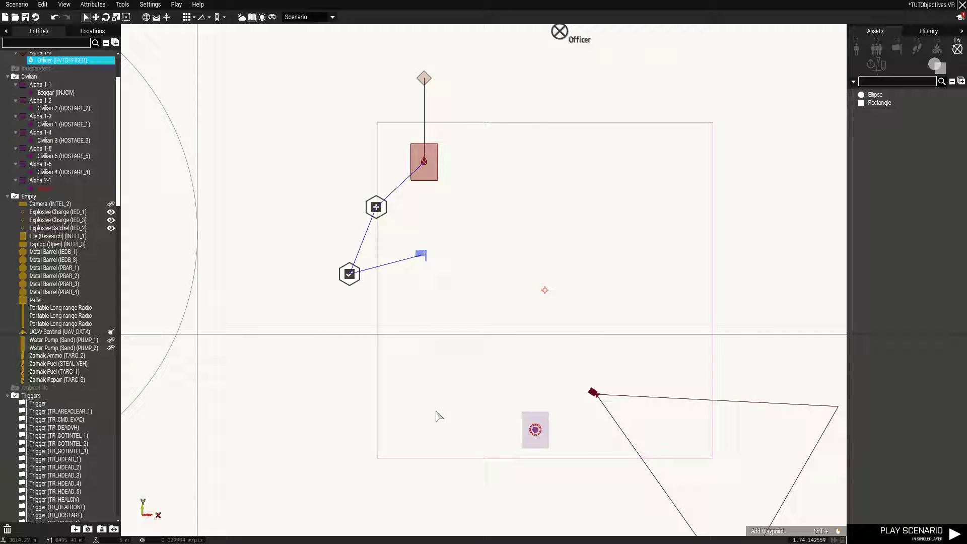
left_click(434, 412, "shift")
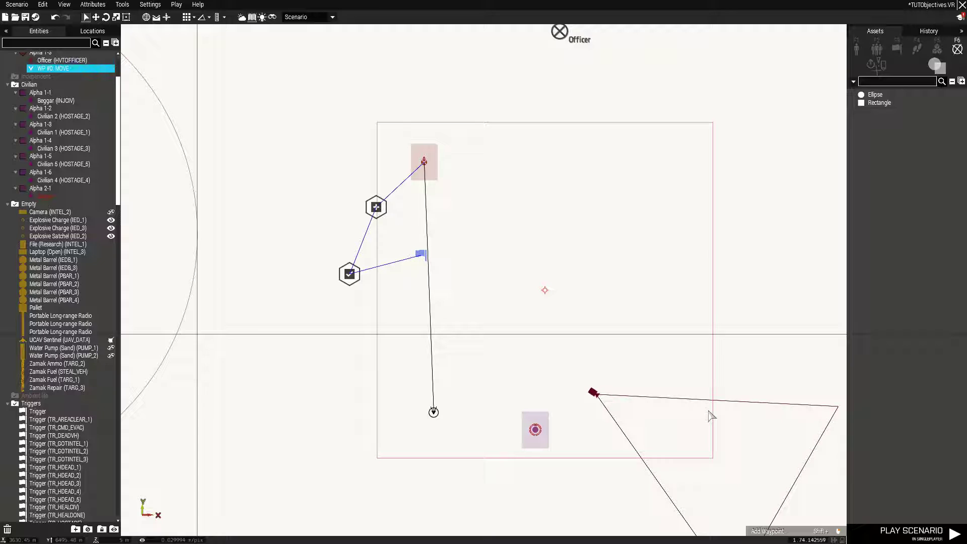
left_click(709, 412, "shift")
left_click_drag(709, 411, 680, 417)
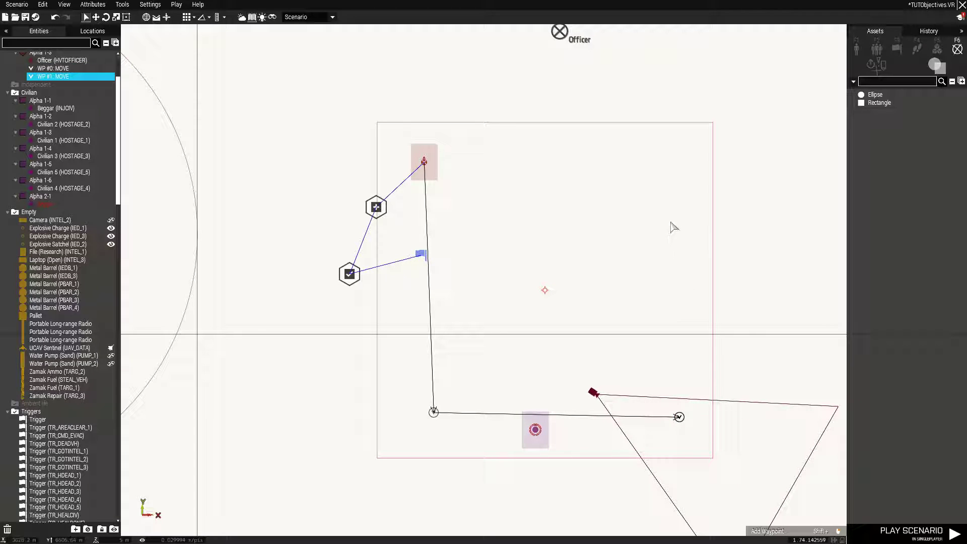
left_click(680, 148, "shift")
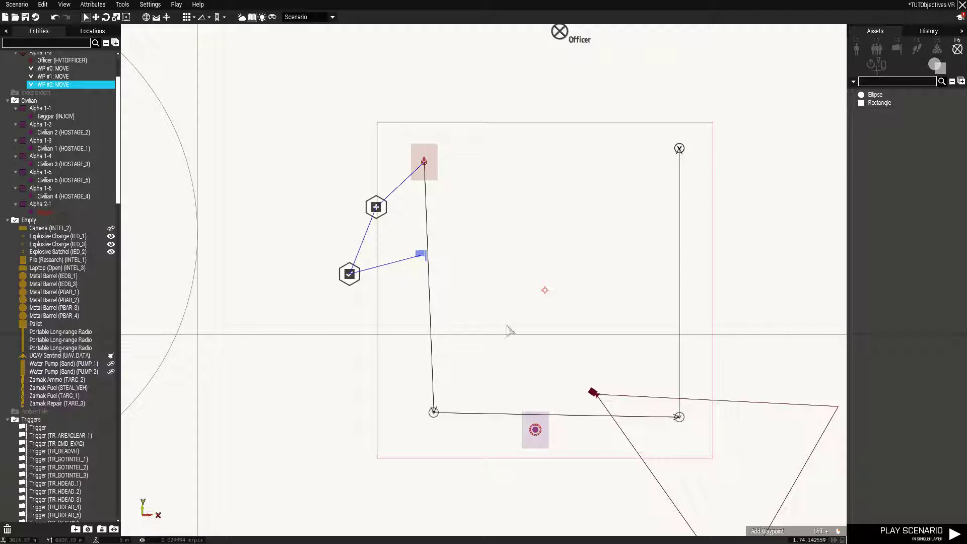
left_click_drag(428, 417, 406, 426)
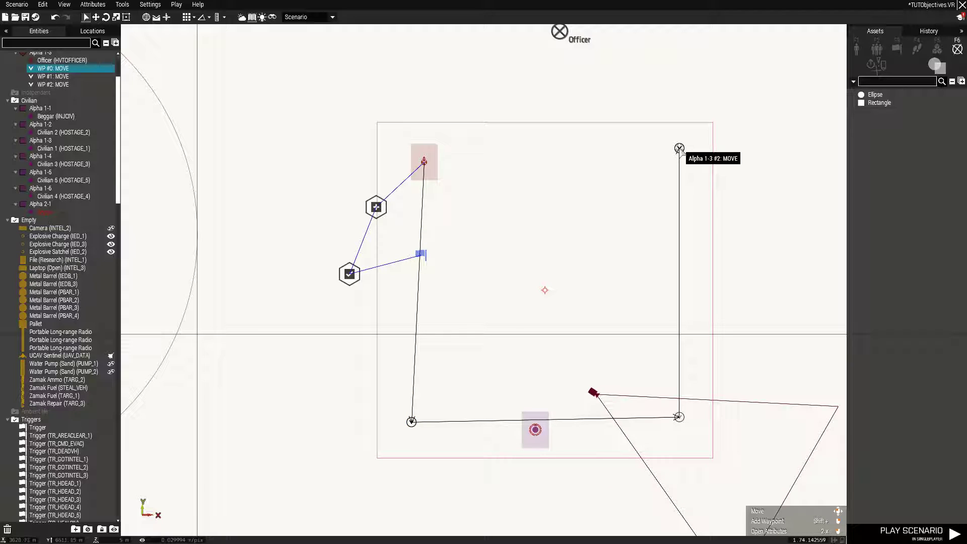
- Add a fourth waypoint of type CYCLE, place it on the officer's start position, and align the start with the patrol square
left_click(526, 162, "shift")
double_click(525, 162)
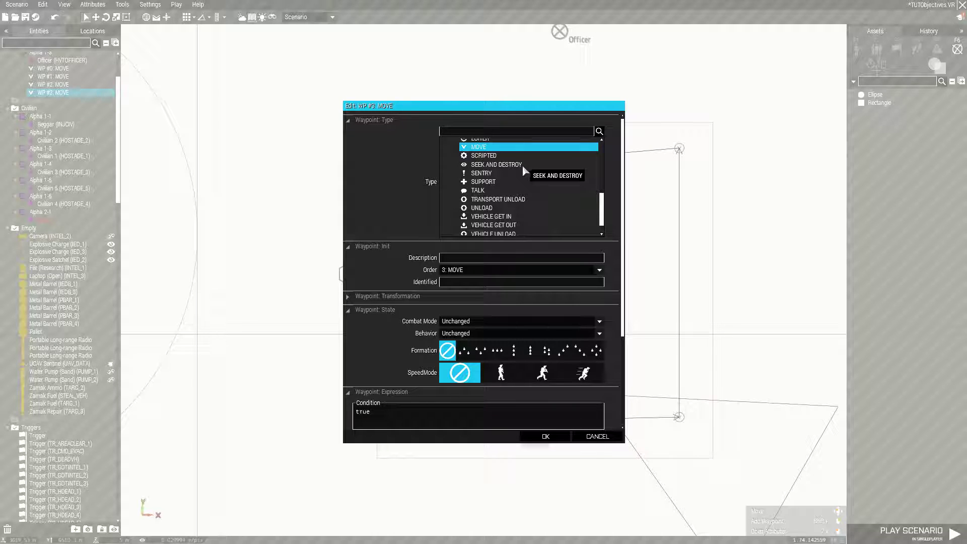
scroll(509, 187, "up", 10)
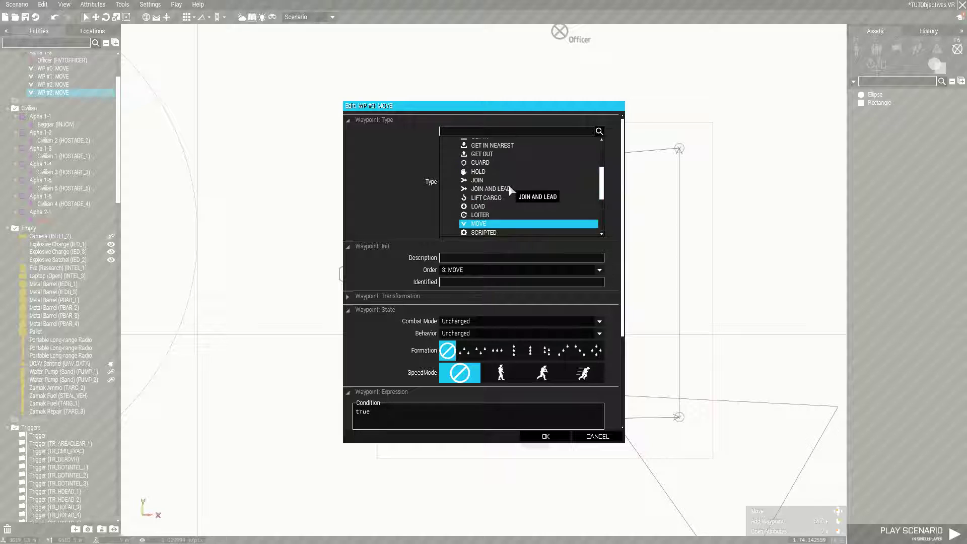
left_click(487, 160)
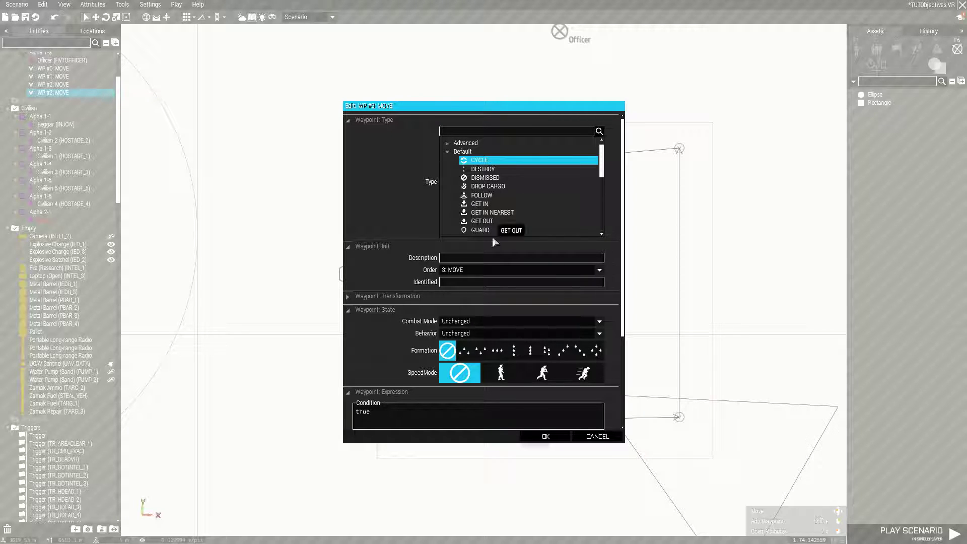
left_click(543, 435)
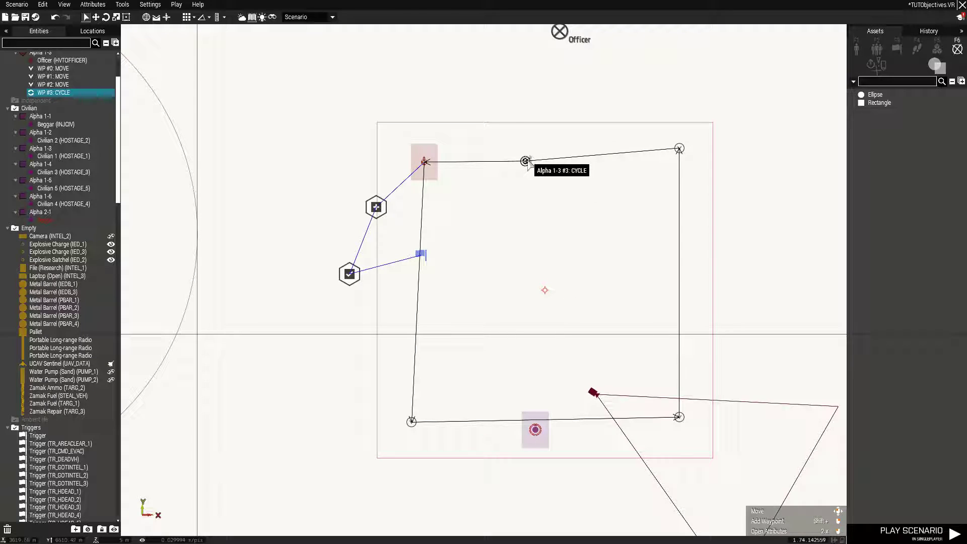
left_click_drag(525, 161, 424, 161)
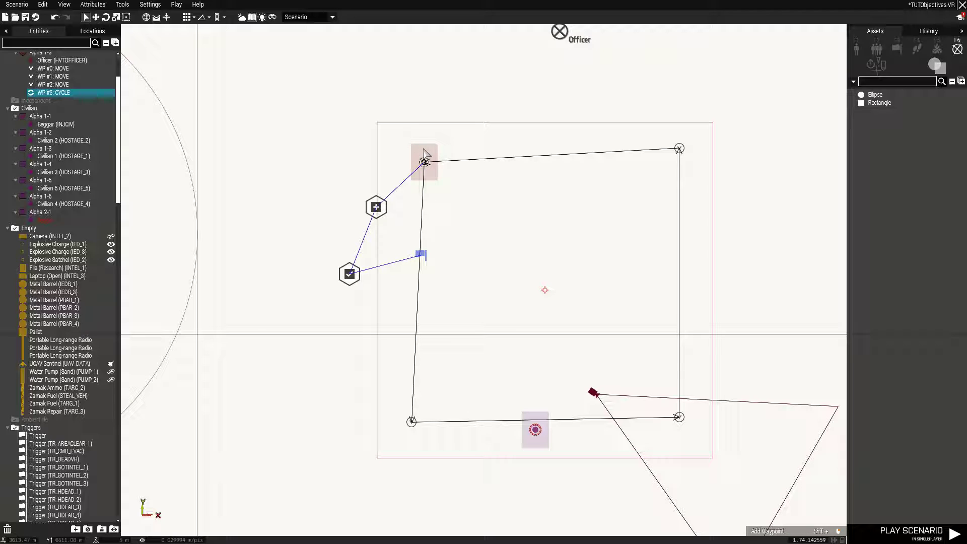
mouse_move(424, 162)
left_mouse_down()
mouse_move(403, 155)
mouse_move(413, 157)
left_mouse_up()
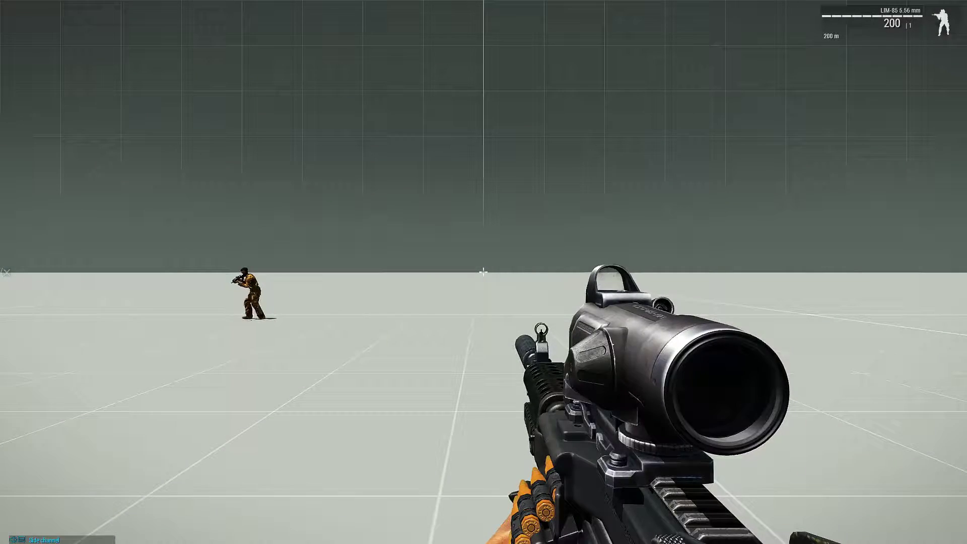
- Follow the officer's patrol around the rectangle on the in-game map during the playtest
key("m")
scroll(492, 380, "up", 5)
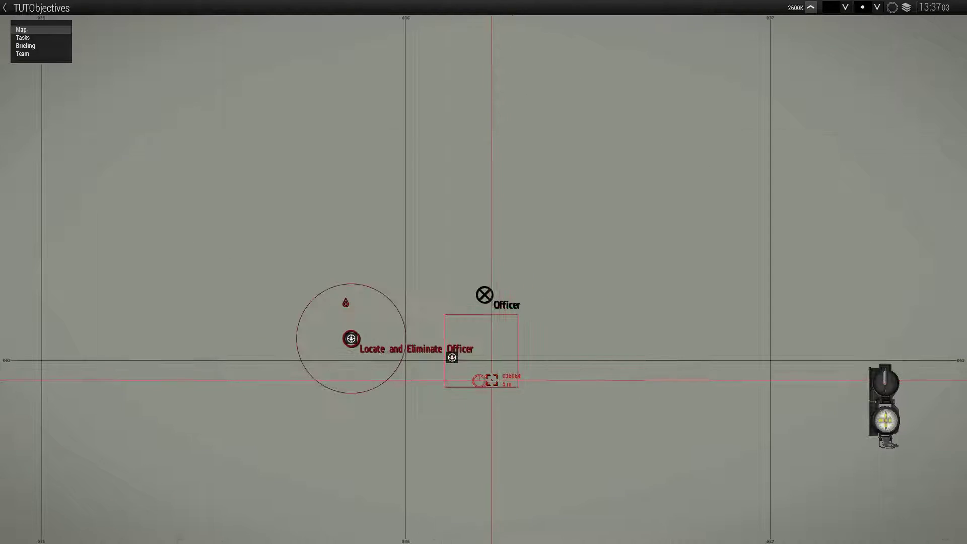
scroll(492, 379, "up", 3)
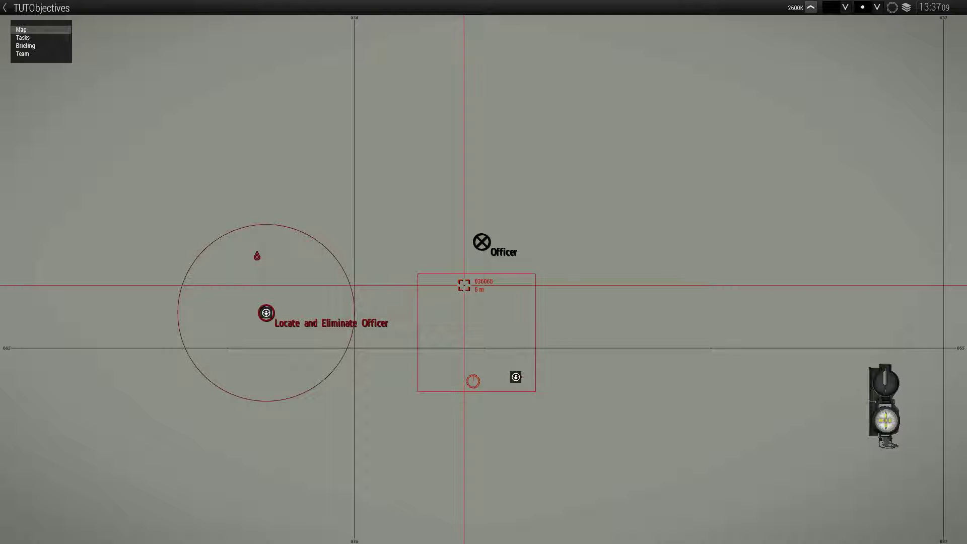
key("m")
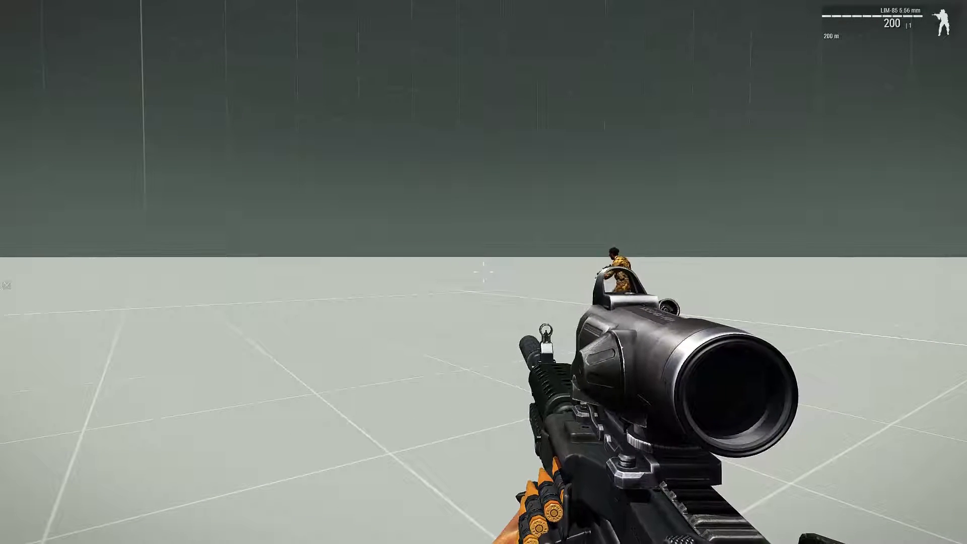
key("m")
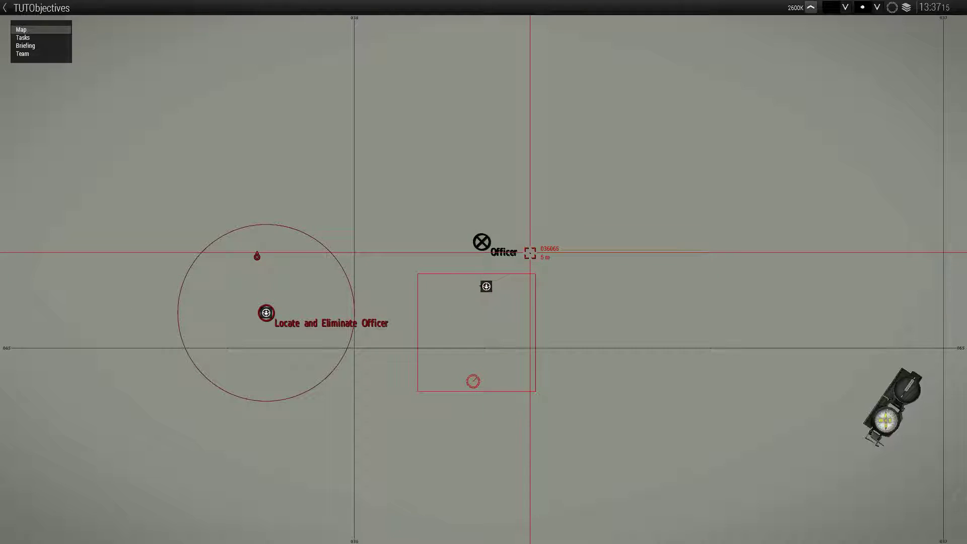
key("m")
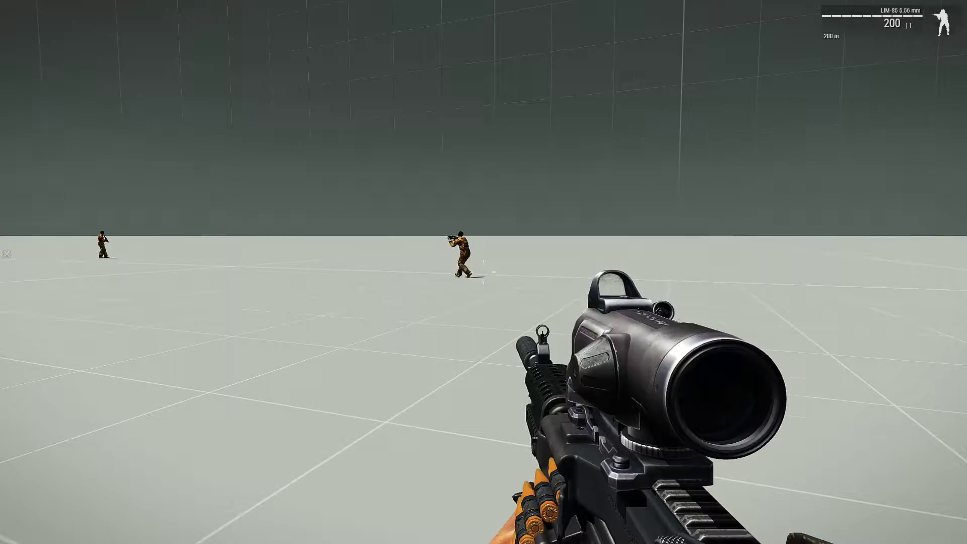
- Shoot the patrolling officer, check the map, and return to the Eden Editor
right_click(484, 272)
left_click(484, 272)
right_click(484, 272)
key("m")
key("m")
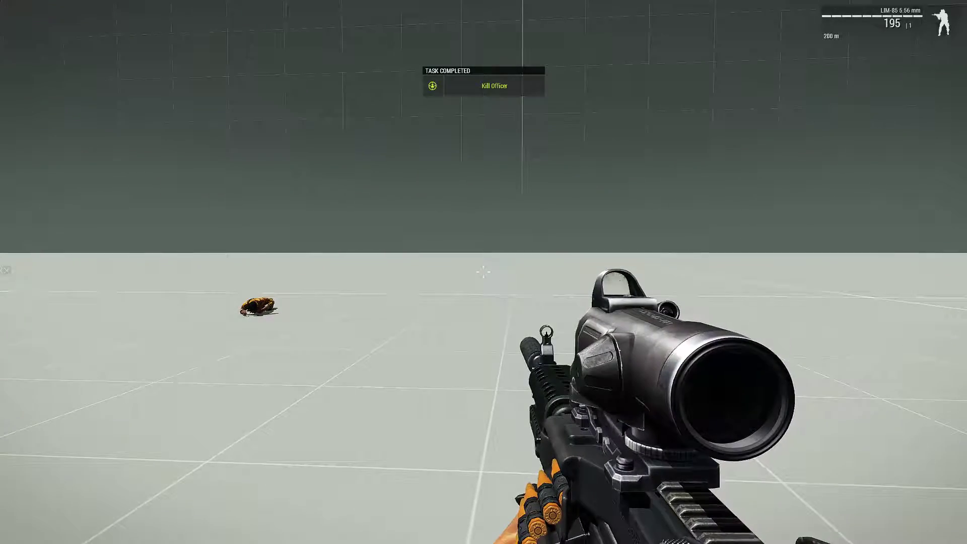
key("Escape")
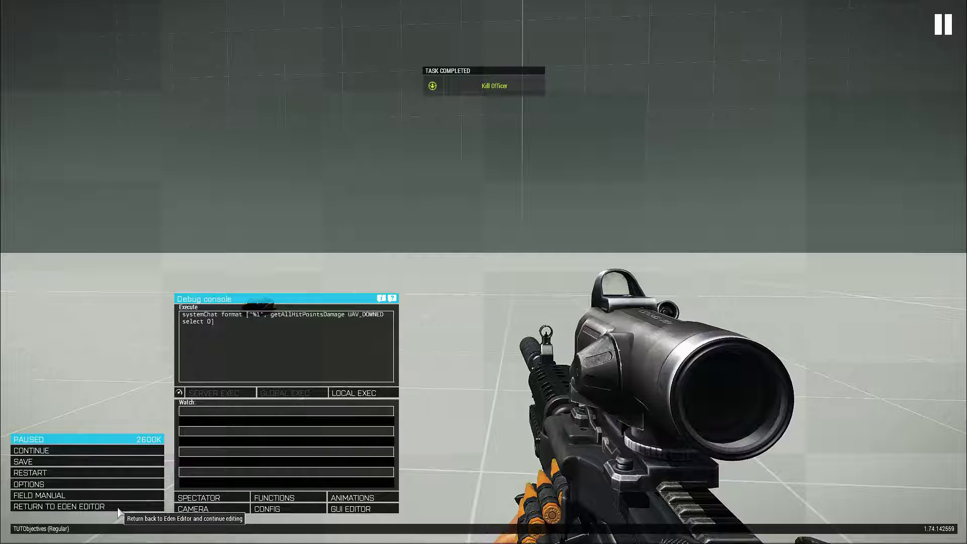
left_click(75, 506)
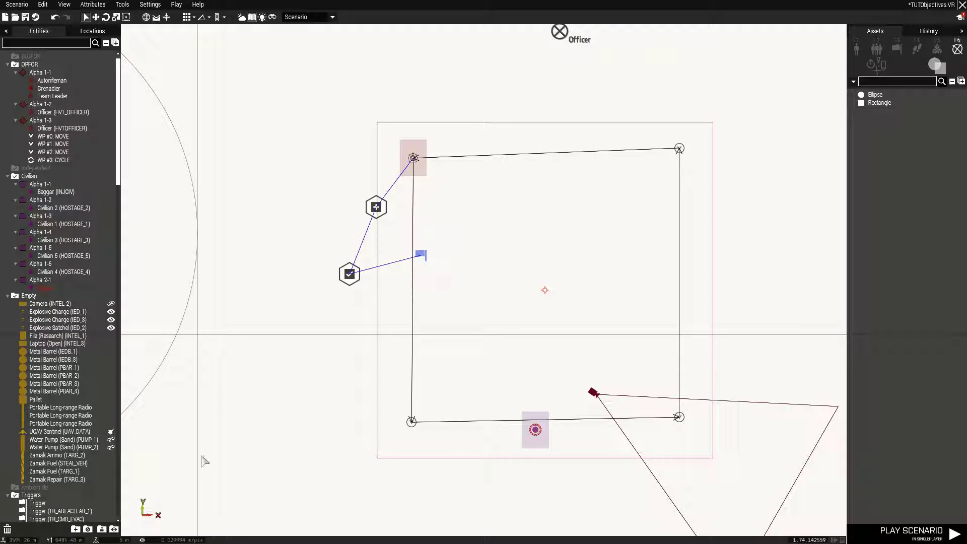
- Delete the officer's three Move waypoints at the northeast, southeast and southwest corners of the patrol square
scroll(479, 273, "down", 2)
right_click_drag(515, 261, 598, 310)
scroll(504, 295, "down", 1)
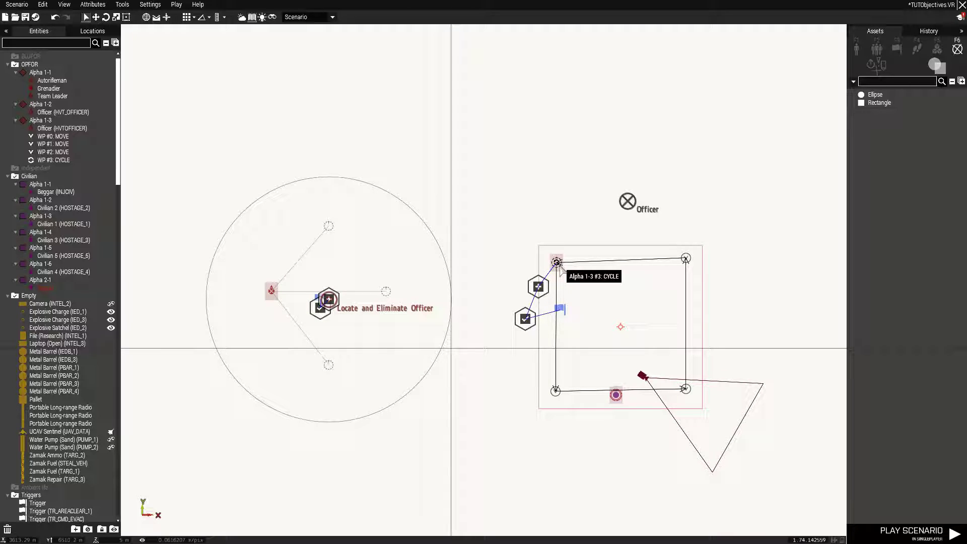
scroll(589, 274, "down", 1)
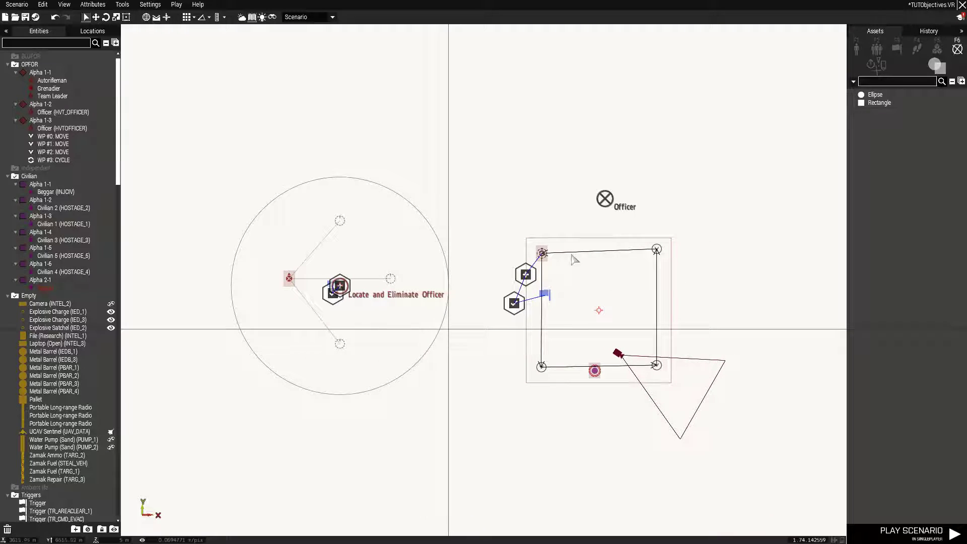
left_click_drag(656, 249, 656, 309)
key("Delete")
left_click(657, 365)
key("Delete")
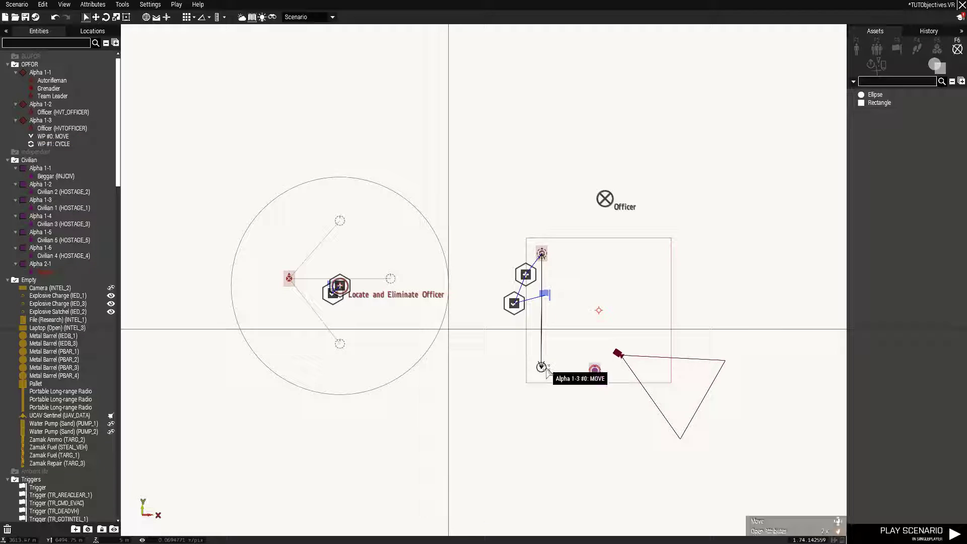
left_click(542, 367)
key("Delete")
- Find the FIA props among the empty assets and place an FIA Ammo Cache inside the rectangle marker
scroll(554, 258, "up", 3)
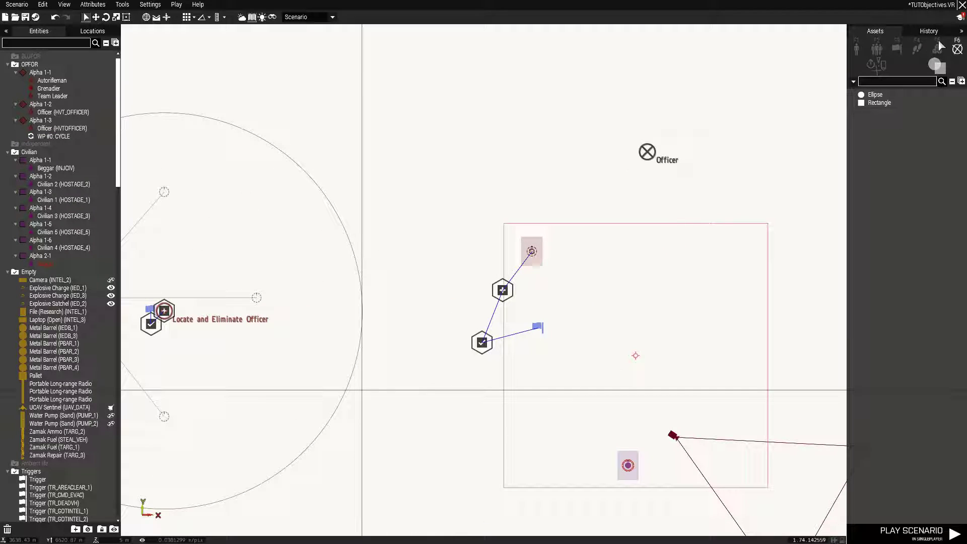
left_click(857, 49)
left_click(953, 69)
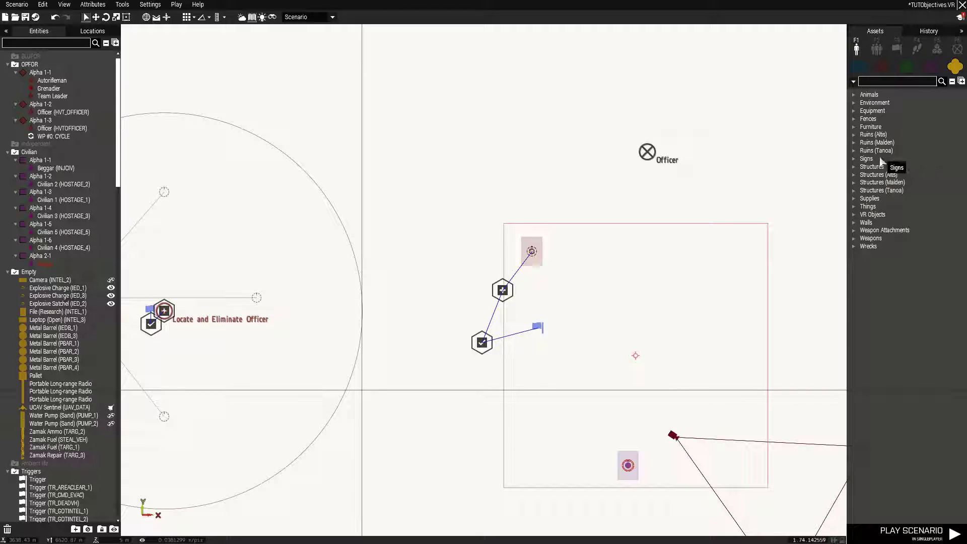
left_click(854, 167)
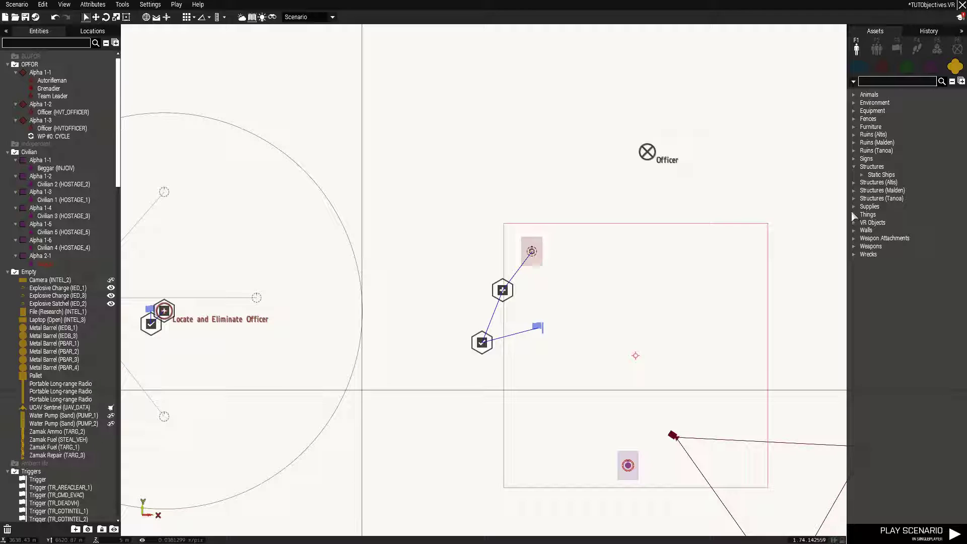
left_click(854, 127)
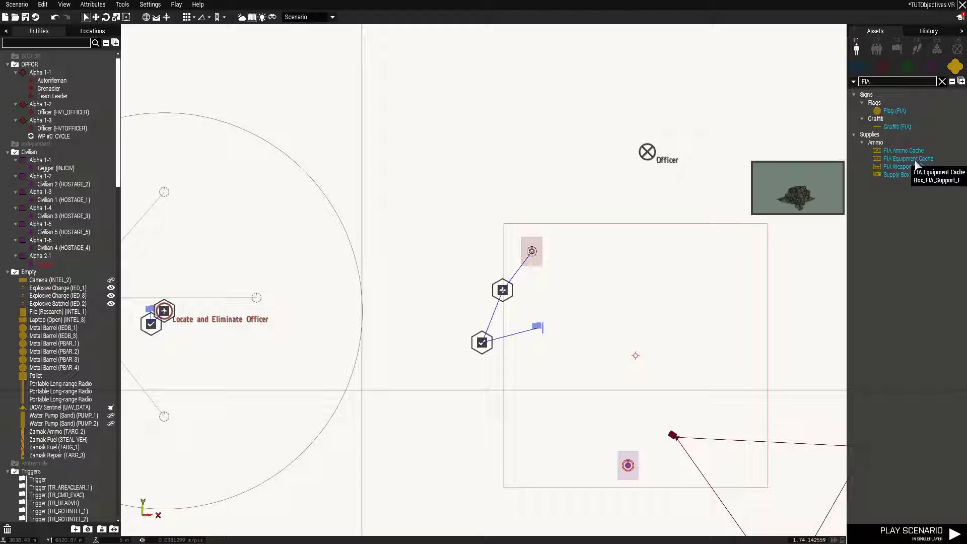
left_click(907, 151)
left_click(601, 328)
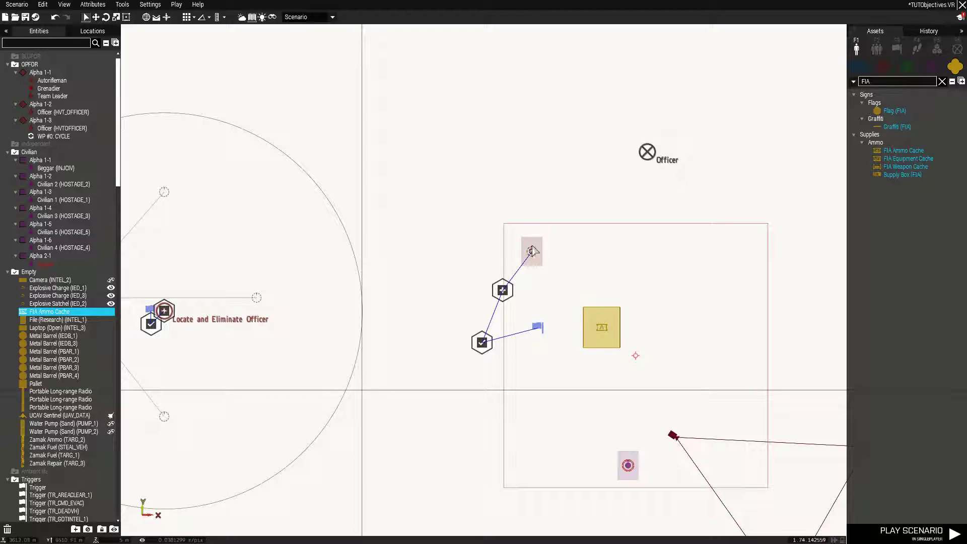
- Delete the remaining CYCLE waypoint, cut the officer's variable name HVTOFFICER, and delete the officer from the rectangle
left_click_drag(534, 252, 600, 273)
key("Delete")
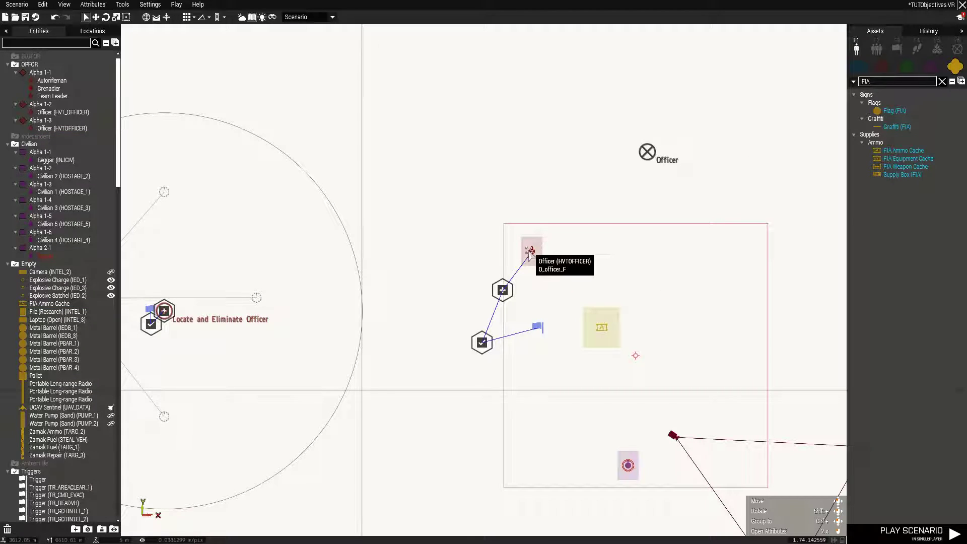
double_click(531, 252)
key("ctrl+x")
key("Escape")
key("Delete")
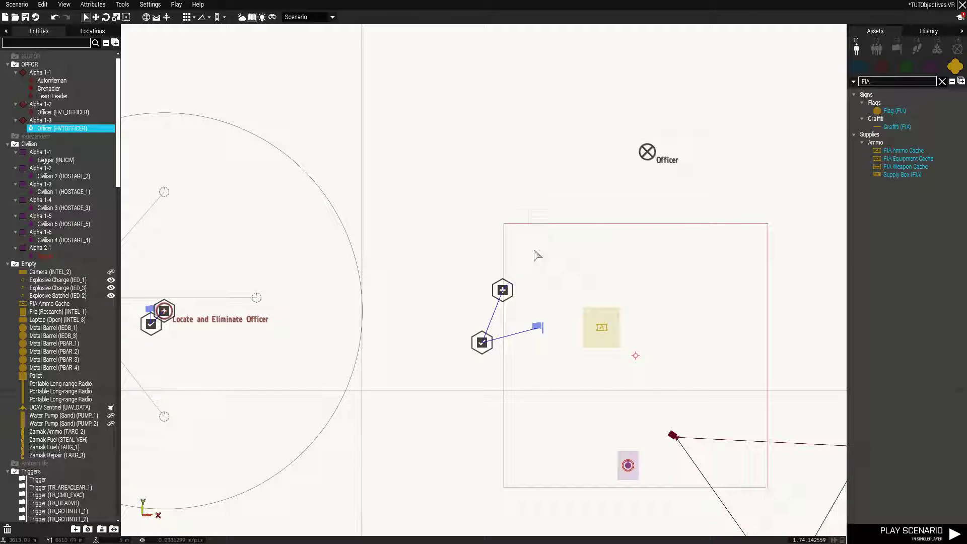
- Give the ammo cache the variable name HVTOFFICER, move it slightly southeast, and review the trigger's condition
double_click(604, 333)
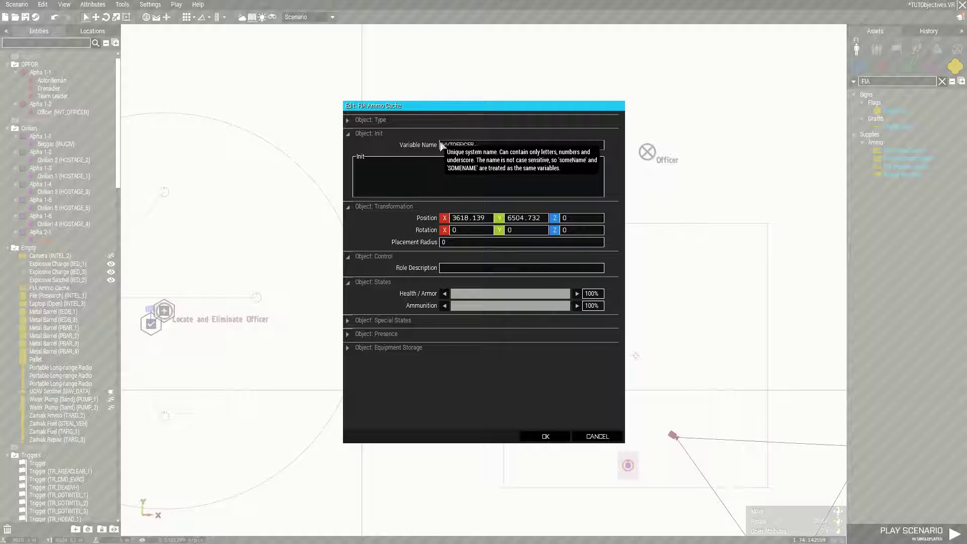
left_click(549, 437)
left_click_drag(601, 324, 655, 347)
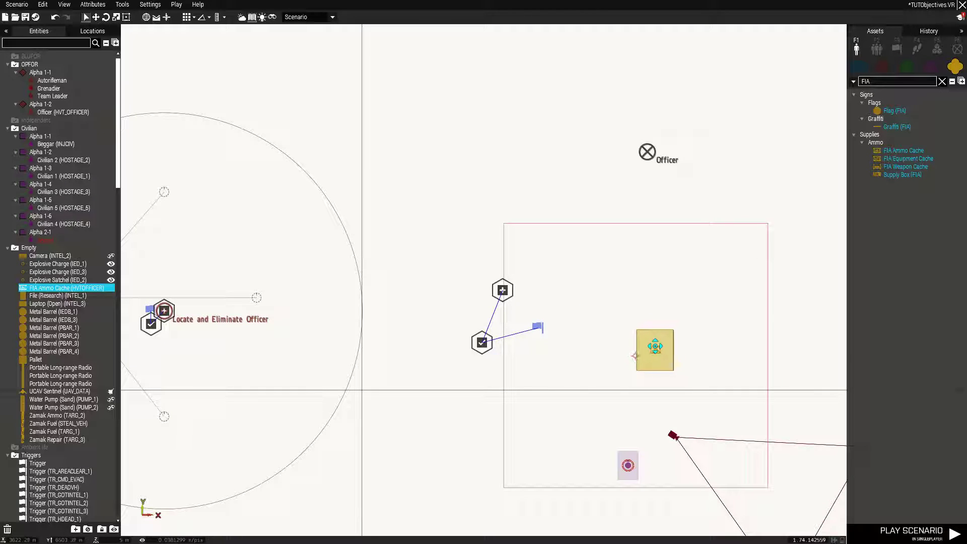
double_click(537, 326)
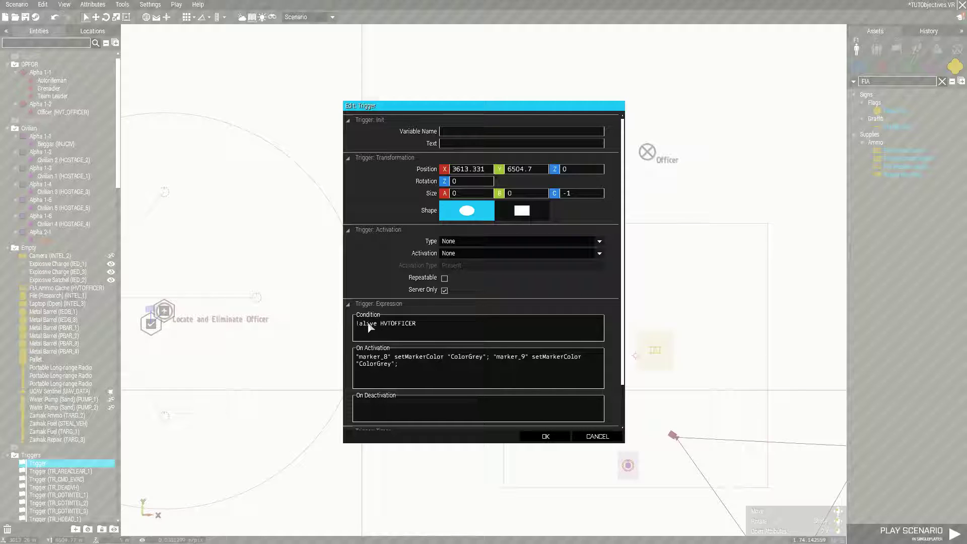
left_click(545, 436)
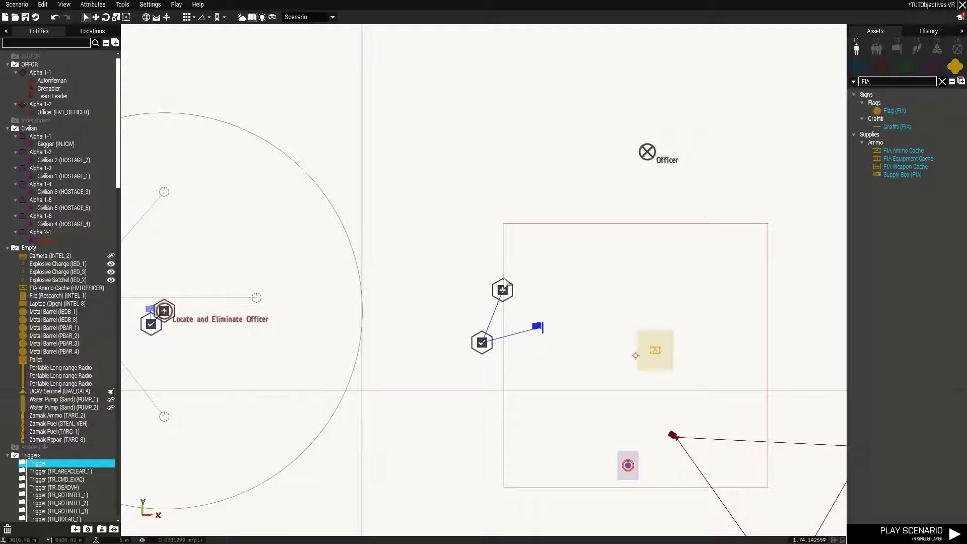
- Retitle the rectangle's Create Task module Destroy Cache, with destination Module position and task type destroy
double_click(502, 289)
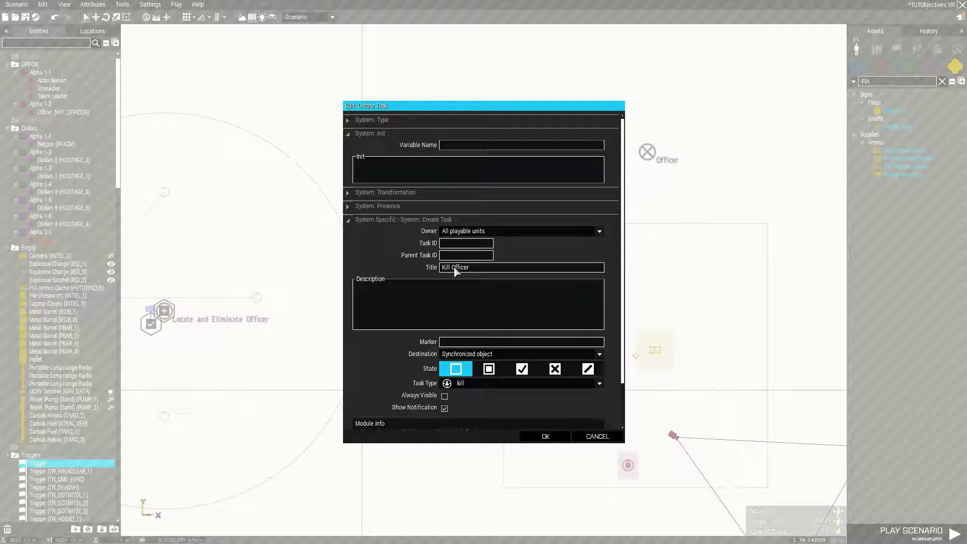
key("BackSpace")
key("ctrl+a")
type("Destroy Cache")
left_click(473, 355)
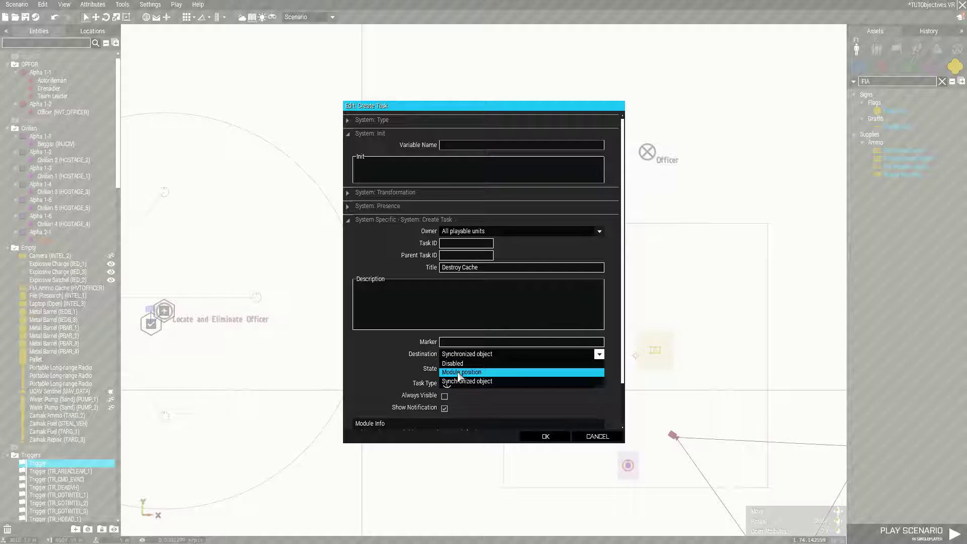
left_click(460, 373)
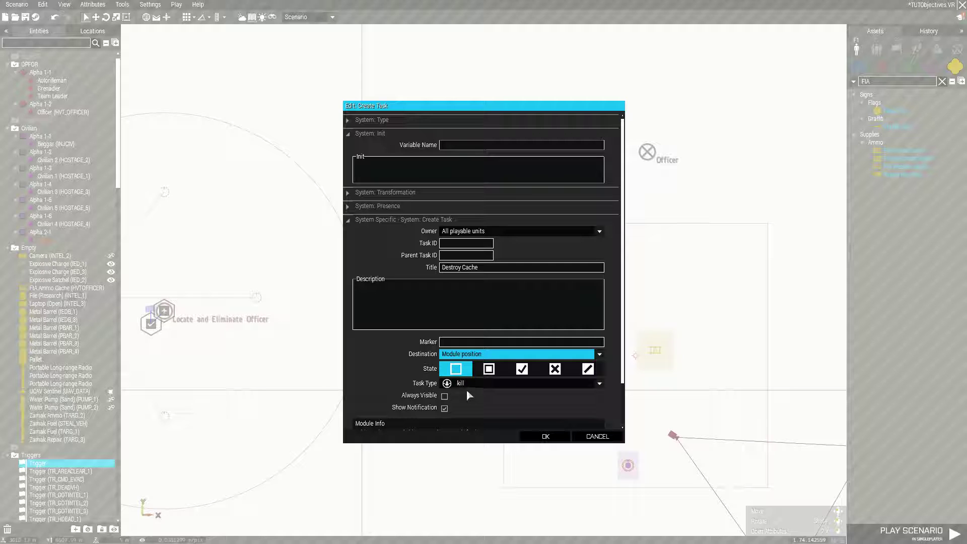
left_click(469, 384)
scroll(478, 410, "up", 3)
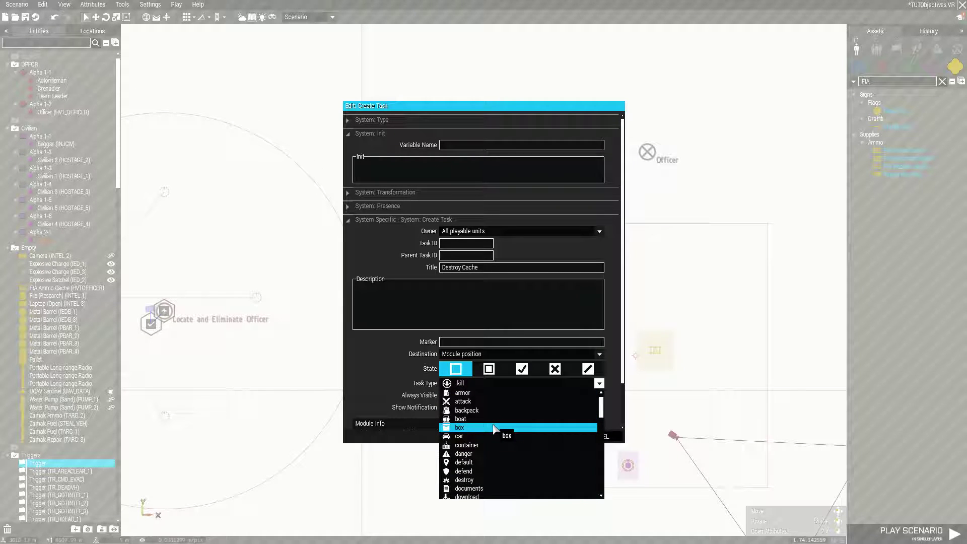
left_click(484, 480)
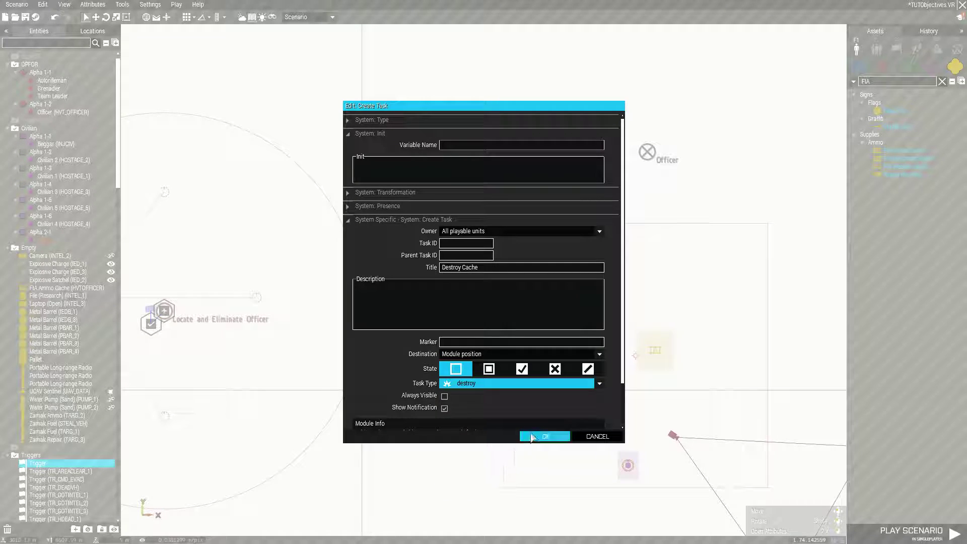
left_click(539, 436)
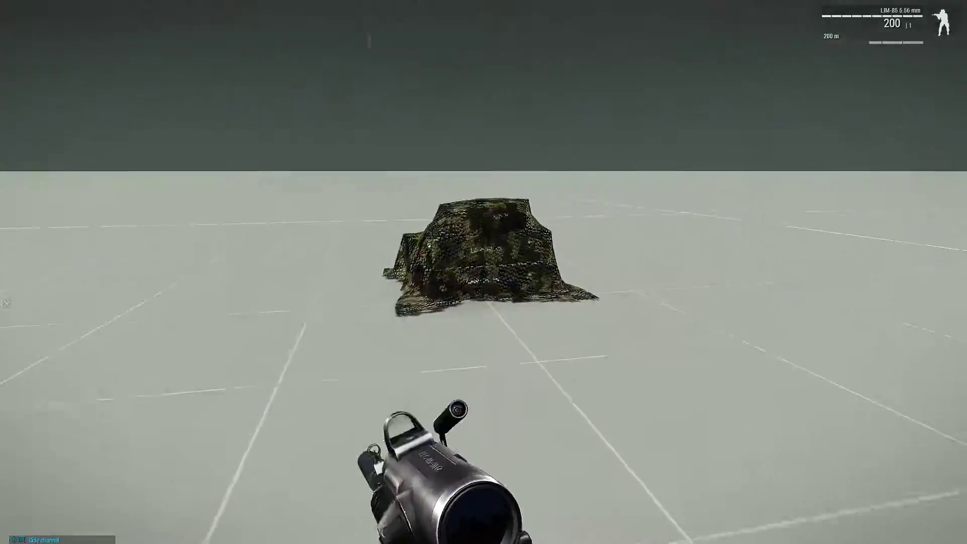
- Walk up to the ammo cache in the playtest and plant an explosive from the inventory beside it
key("w")
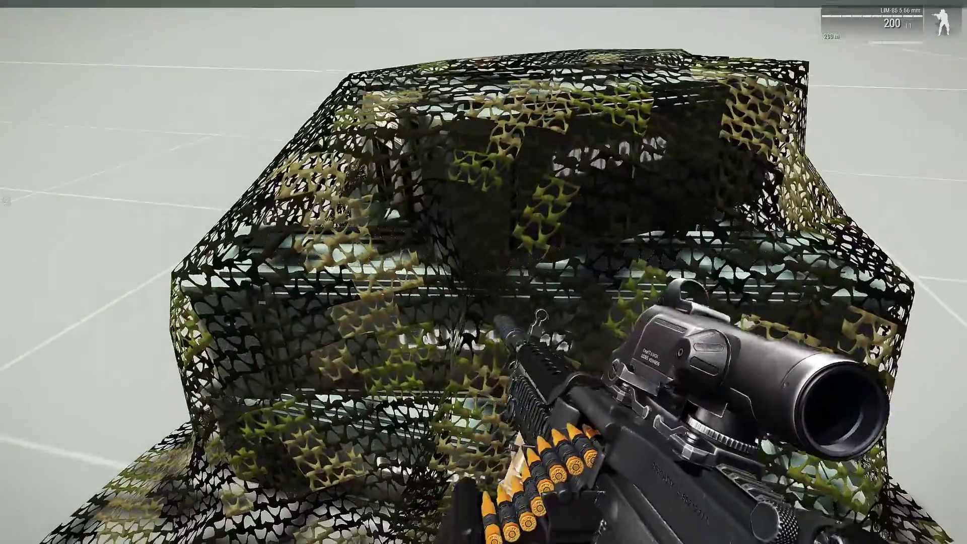
key("i")
scroll(348, 334, "down", 5)
right_click(348, 338)
right_click(348, 340)
key("i")
scroll(484, 272, "down", 1)
scroll(483, 272, "down", 1)
key("space")
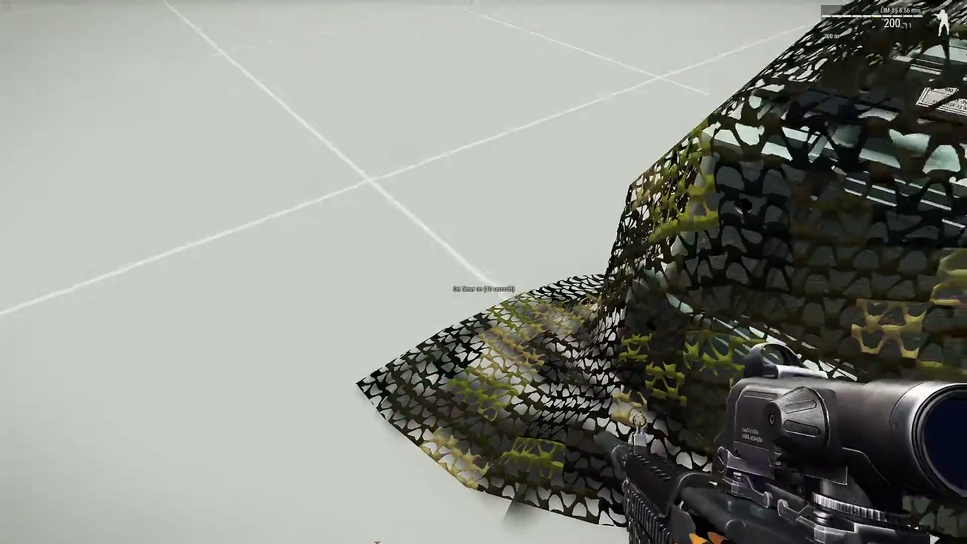
- Retreat to a safe distance, blow up the ammo cache, and approach the blast site
key("shift+w")
scroll(484, 272, "down", 2)
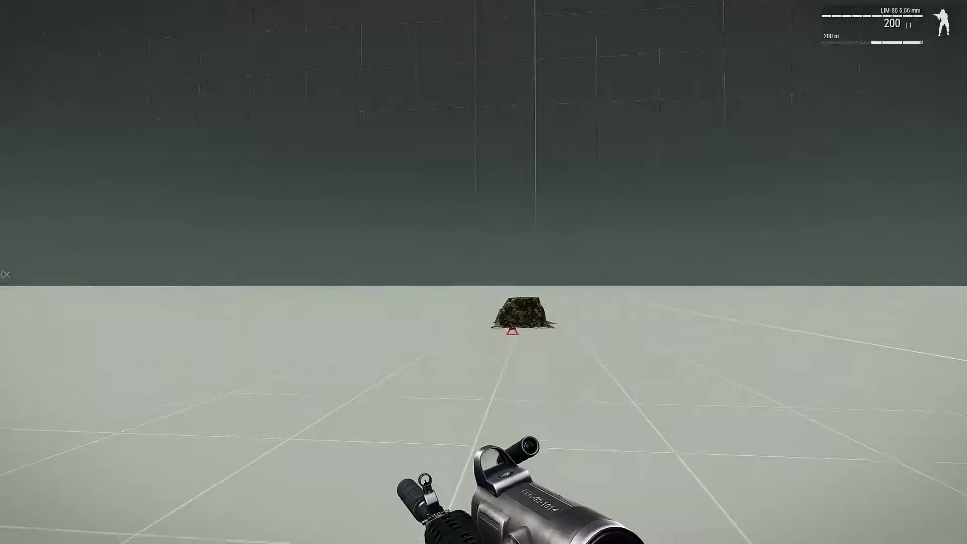
key("w")
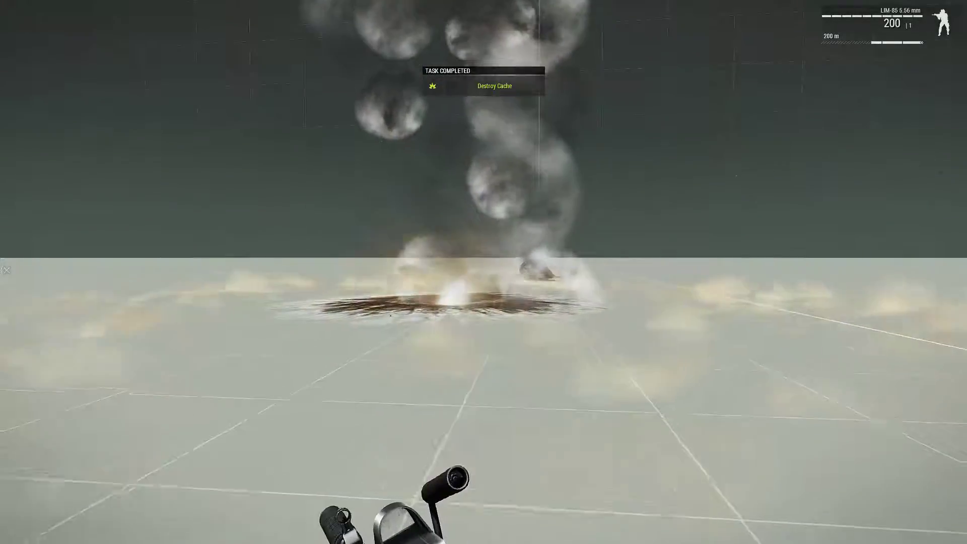
key("w")
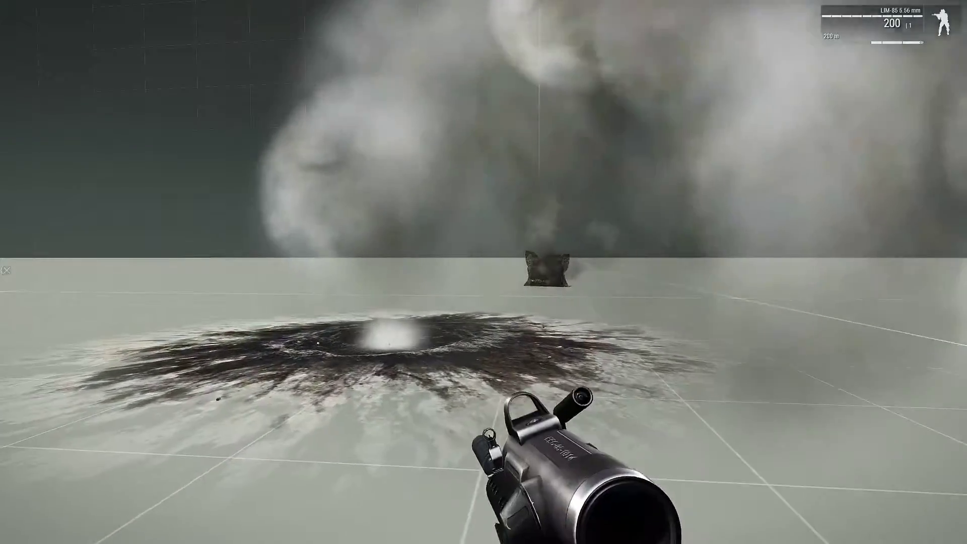
key("w")
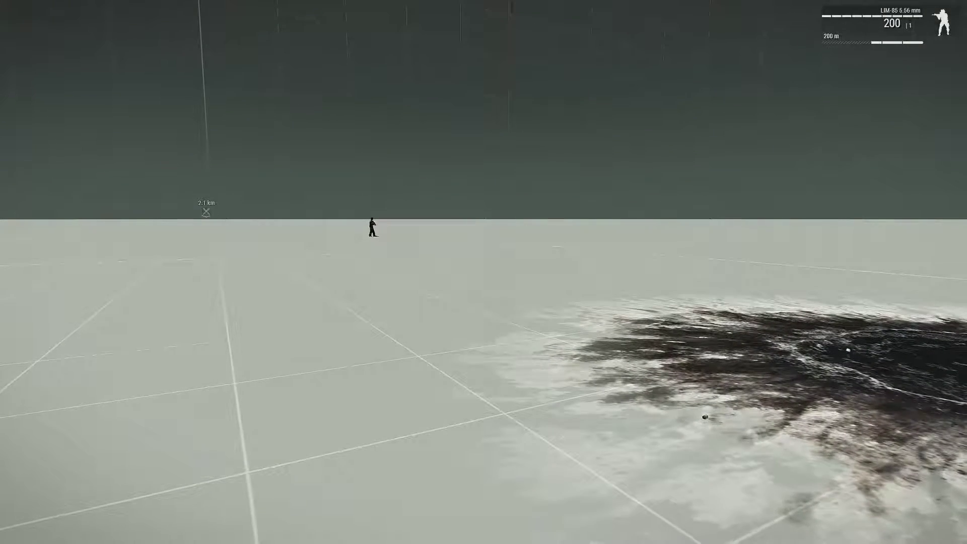
- Check the objective's markers on the in-game map and return to the Eden Editor
key("m")
scroll(487, 260, "up", 3)
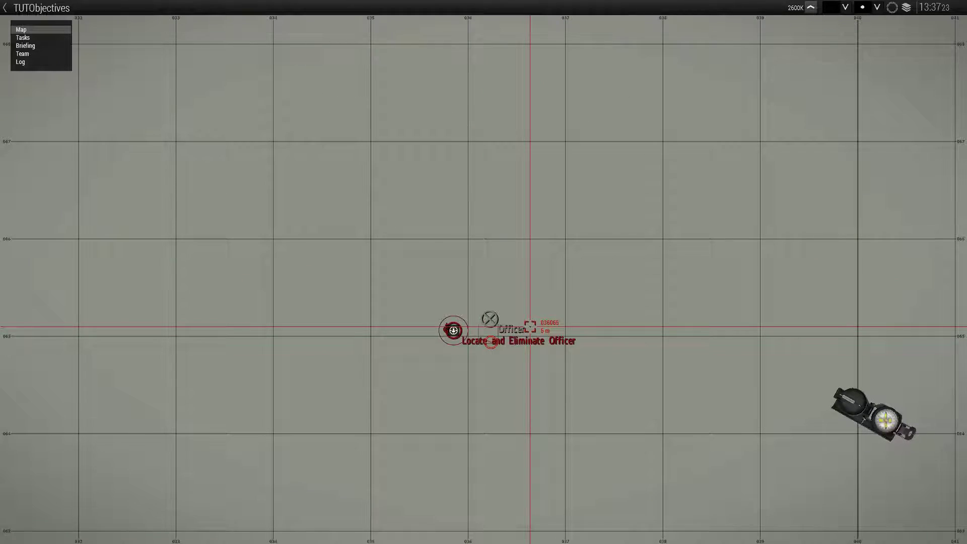
key("m")
key("Escape")
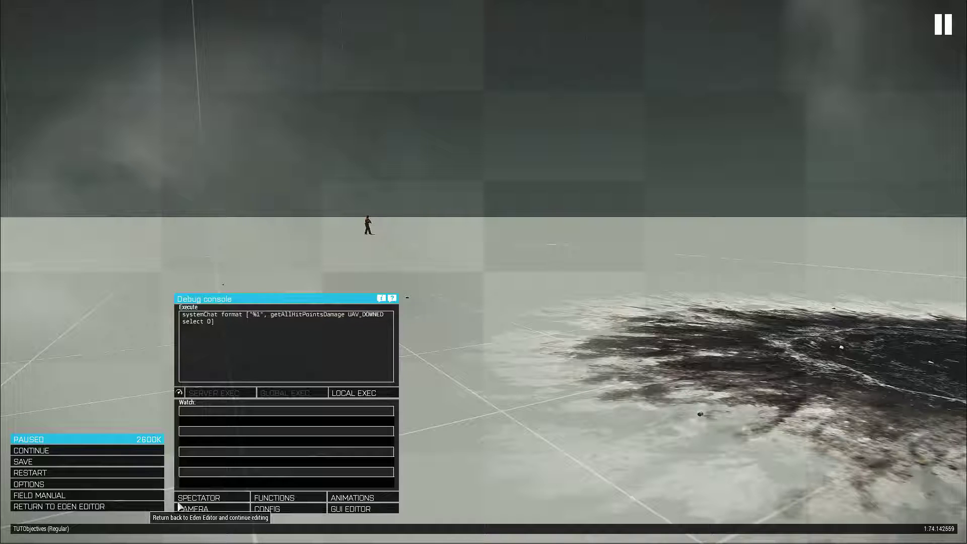
left_click(160, 506)
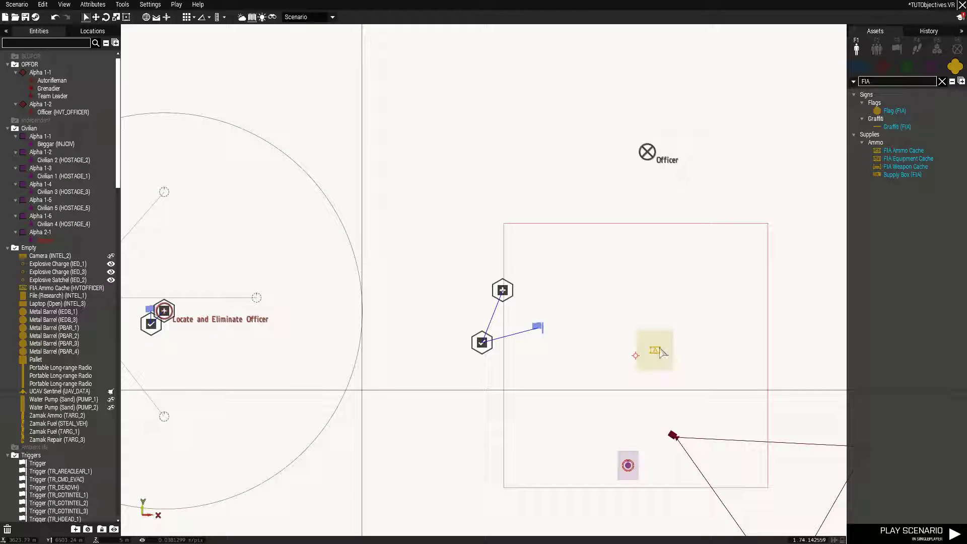
- Copy an Empty marker from the circular area and paste four copies around the north side of the ammo cache
scroll(624, 314, "down", 3)
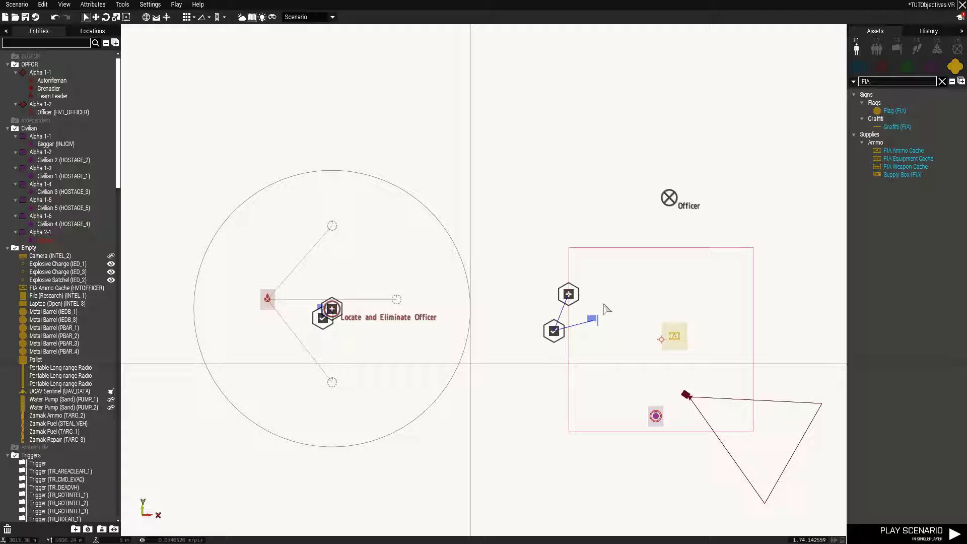
left_click(331, 227)
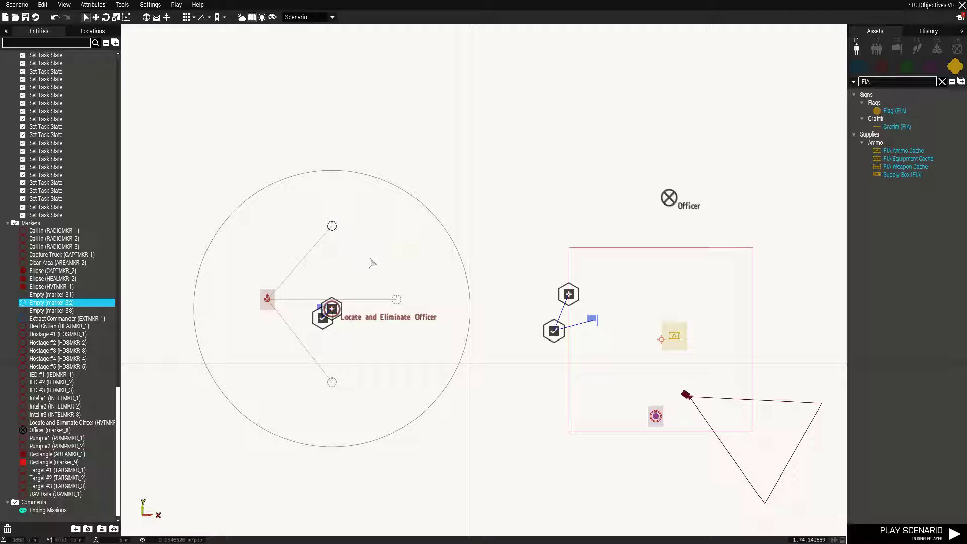
scroll(650, 305, "up", 3)
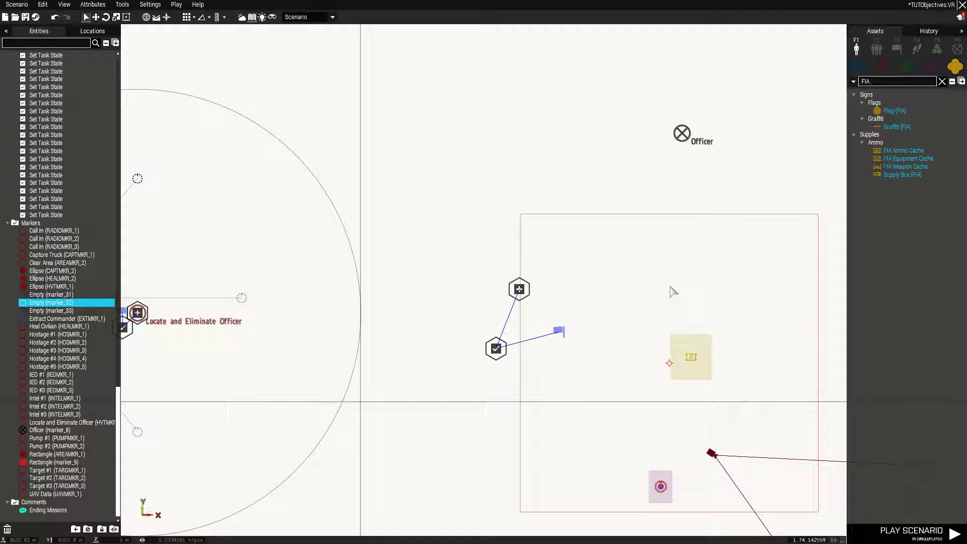
key("ctrl+v")
key("ctrl+v")
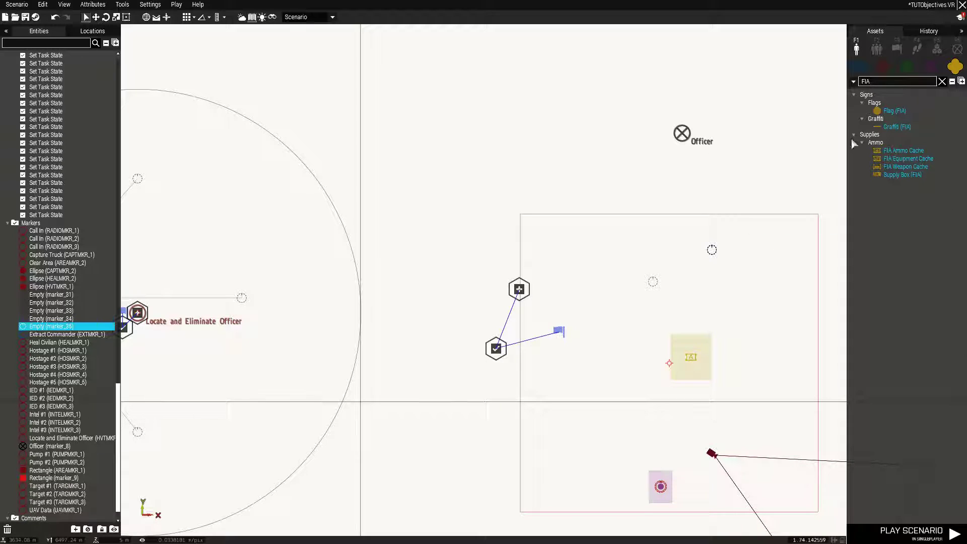
key("ctrl+c")
left_click_drag(733, 311, 771, 339)
key("ctrl+v")
- Connect the four pasted Empty markers to the ammo cache with Set Random Start
right_click(739, 297)
mouse_move(788, 307)
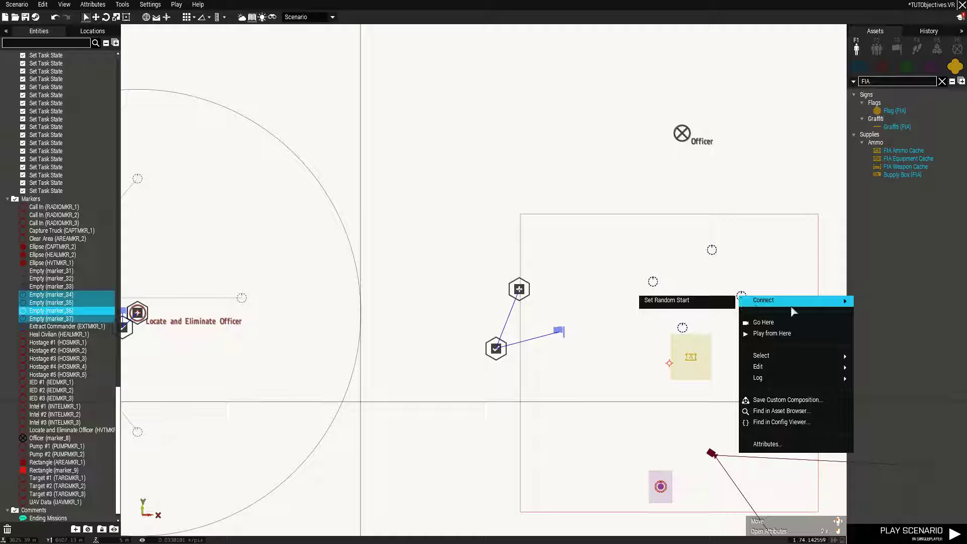
left_click(643, 301)
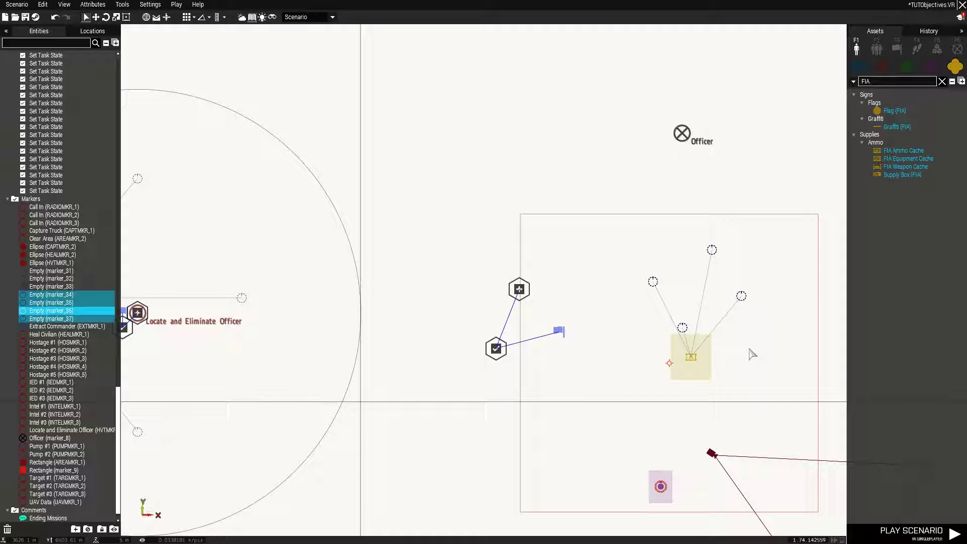
- Move the four random-start Empty markers to the four corners of the rectangular area and shift the ammo cache slightly toward the centre between them
left_click(683, 329)
left_click_drag(685, 330, 554, 499)
left_click_drag(653, 281, 535, 227)
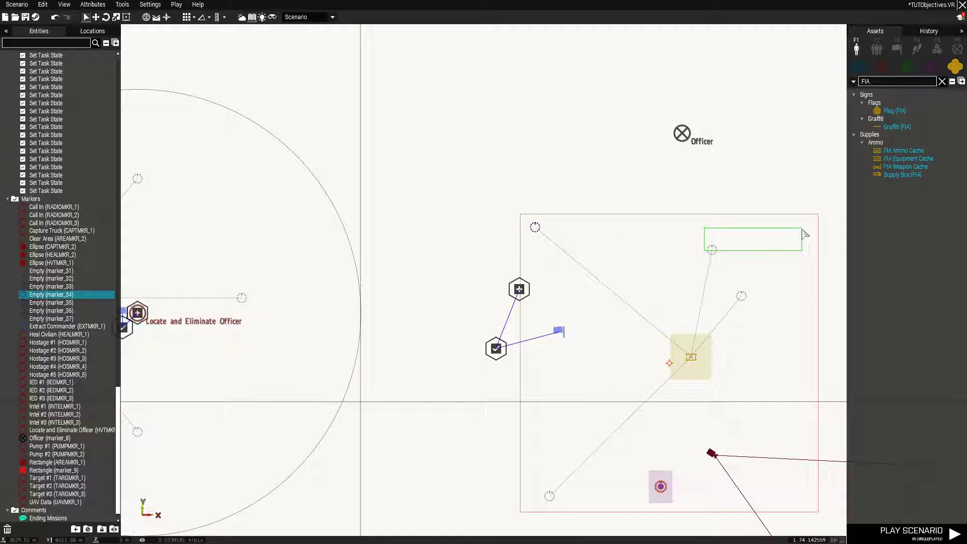
left_click_drag(711, 250, 801, 228)
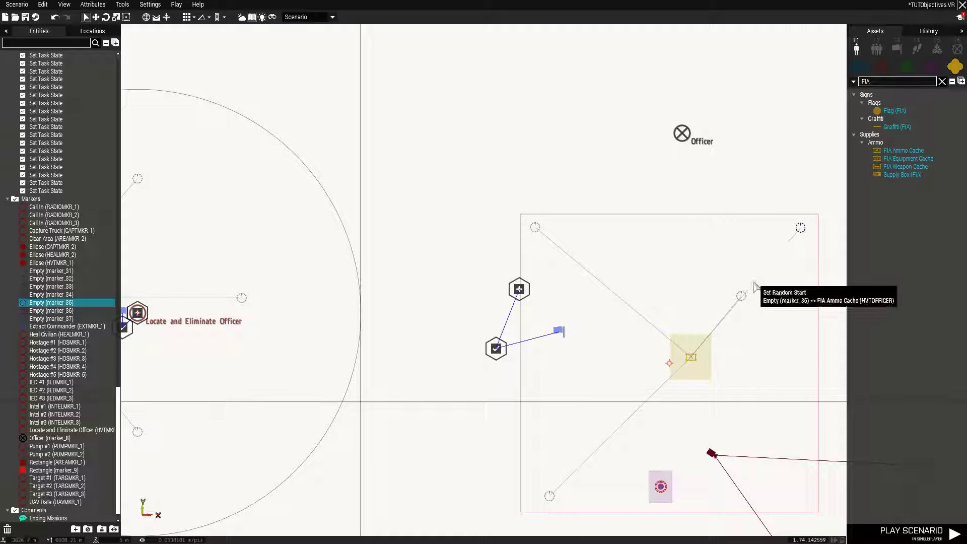
left_click_drag(741, 296, 804, 498)
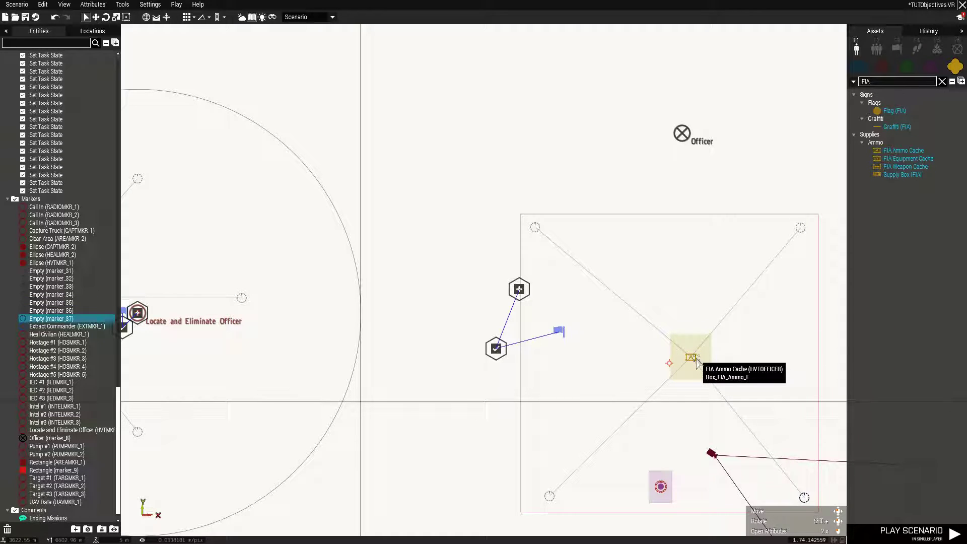
left_click(693, 353)
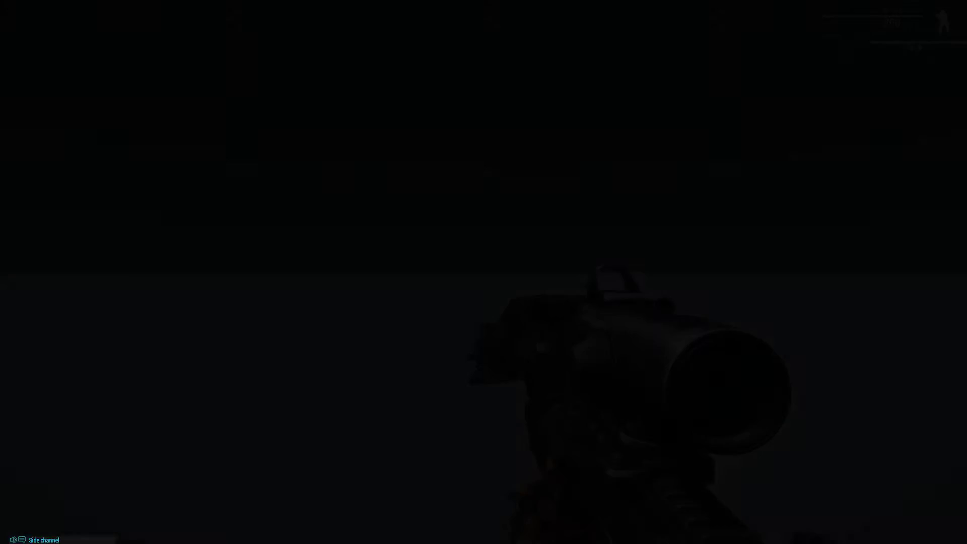
- Check the Destroy Cache task's location and the rectangular area on the in-game map during the playtest
key("m")
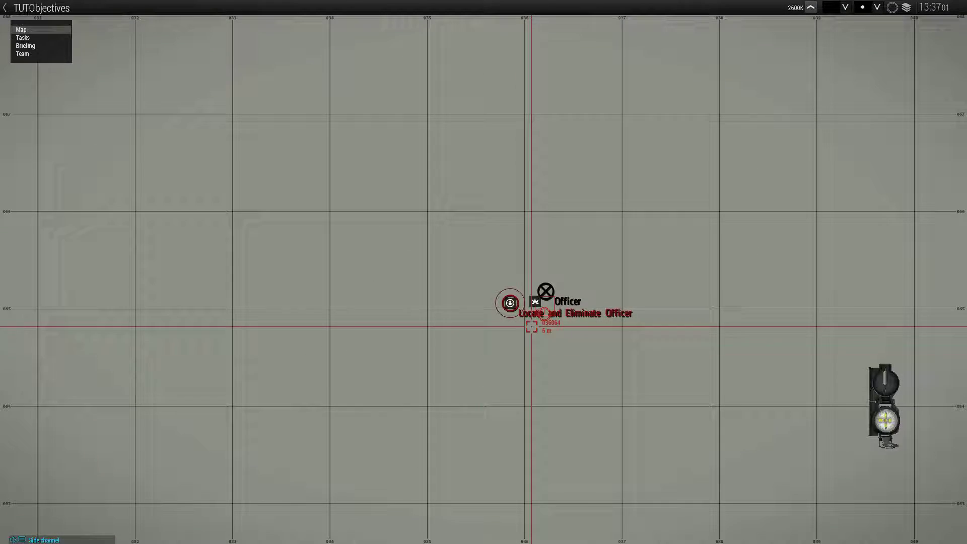
scroll(531, 326, "up", 5)
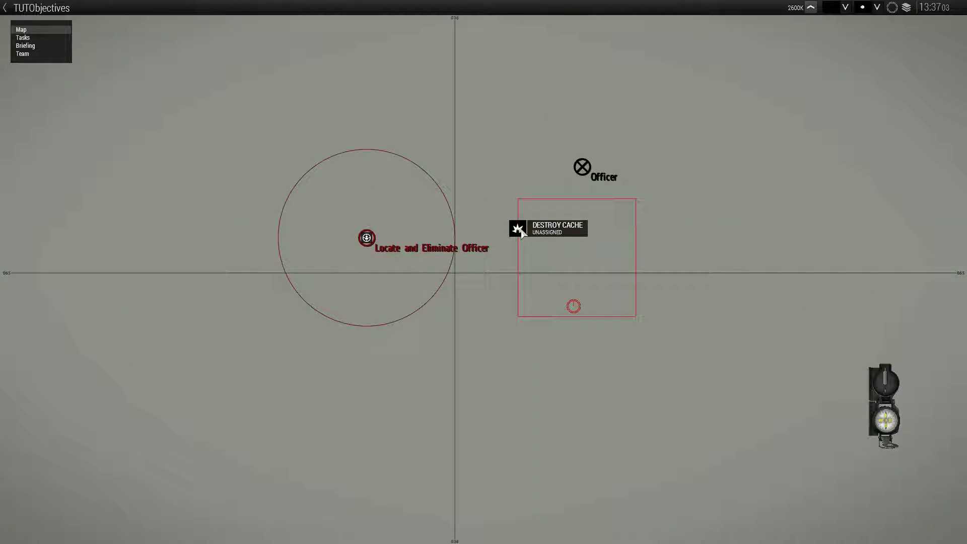
key("m")
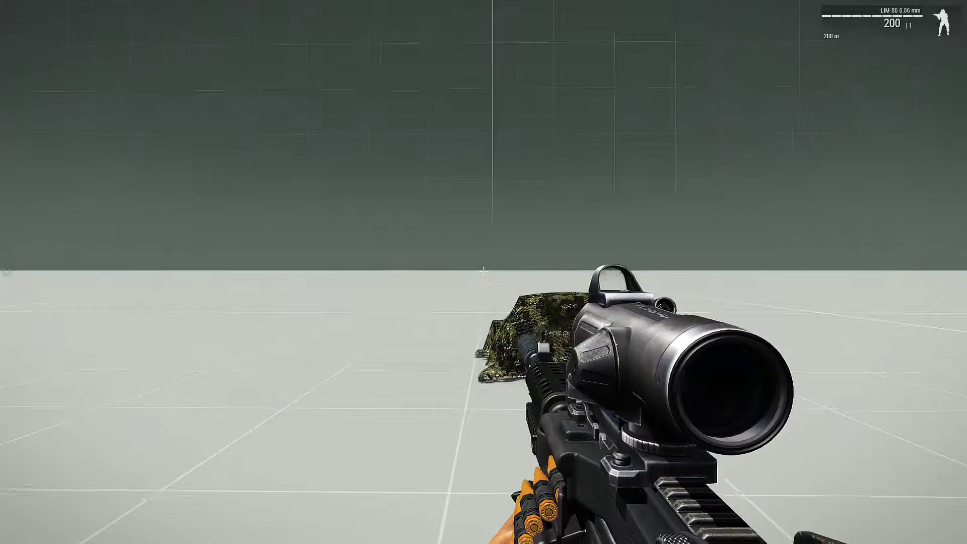
- Walk up to the randomly placed ammo cache to inspect its position, and return to the Eden Editor
key("w")
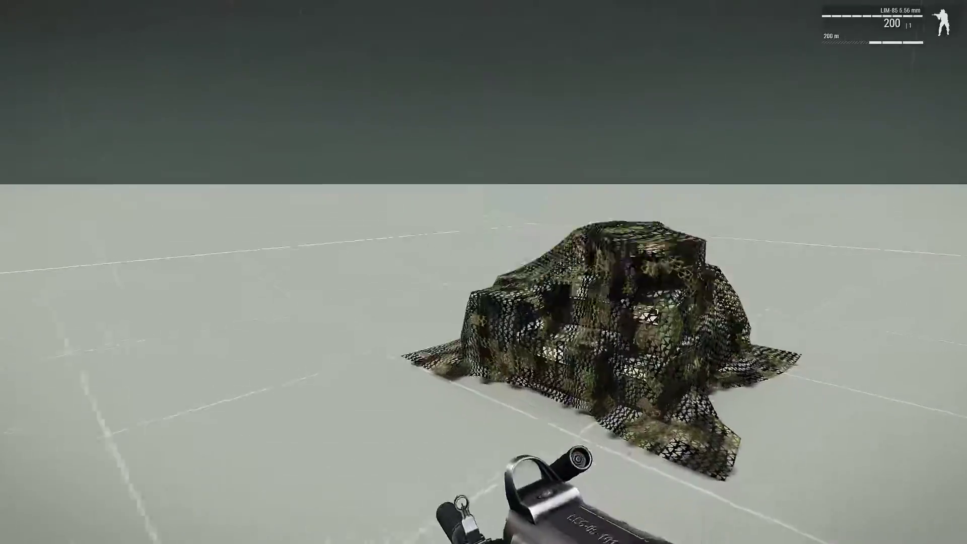
key("s")
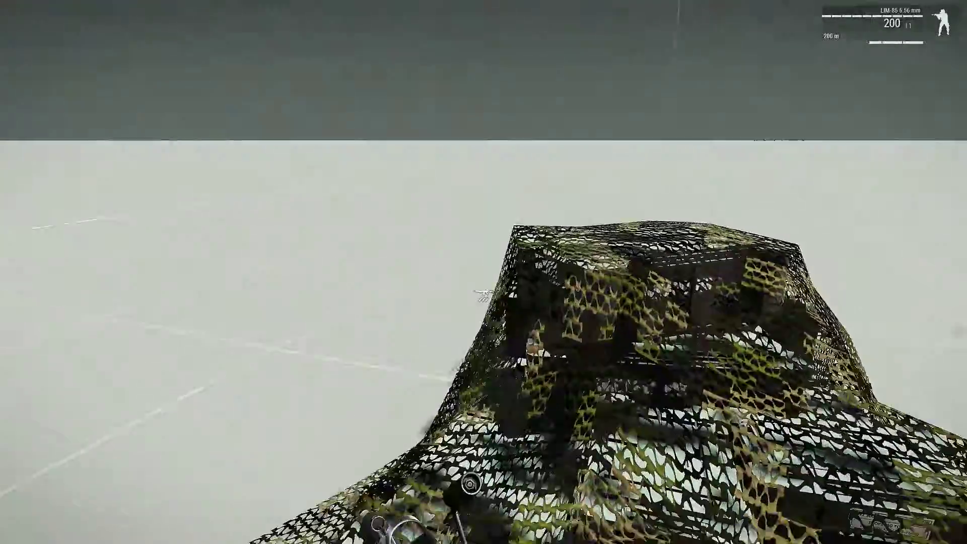
key("m")
key("m")
key("w")
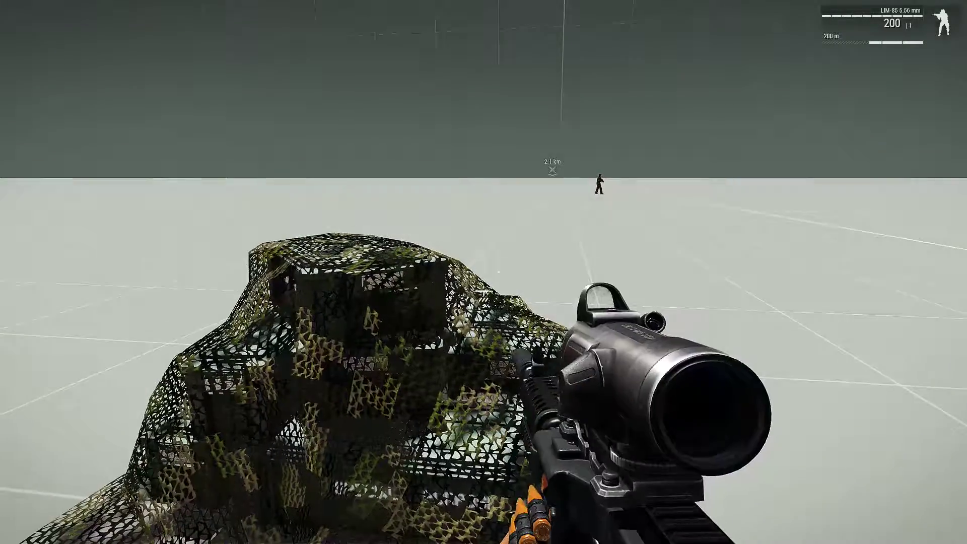
key("Escape")
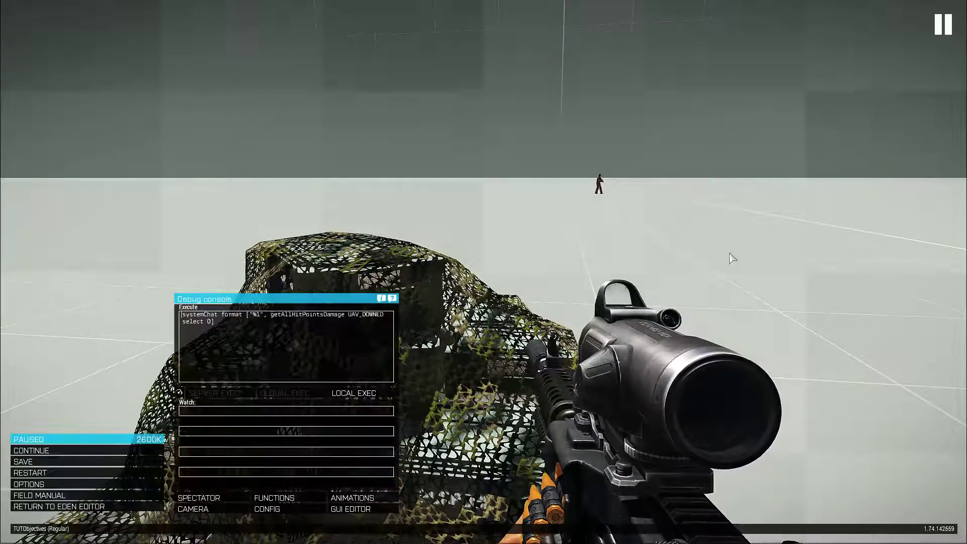
left_click(130, 506)
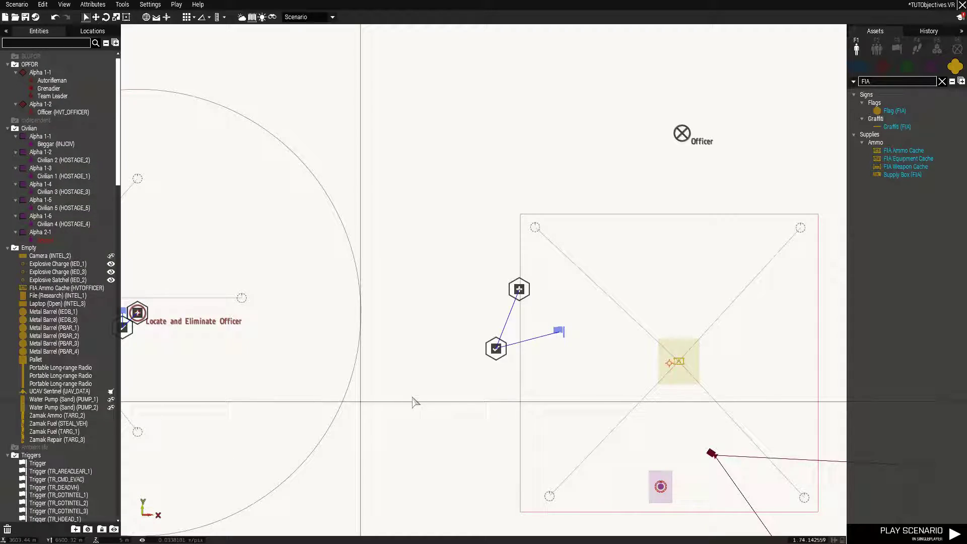
scroll(383, 396, "up", 3)
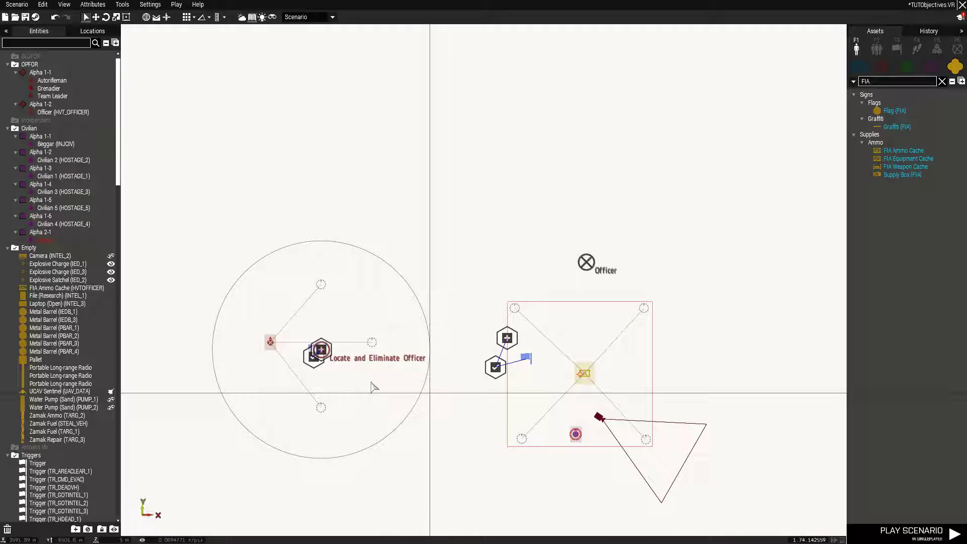